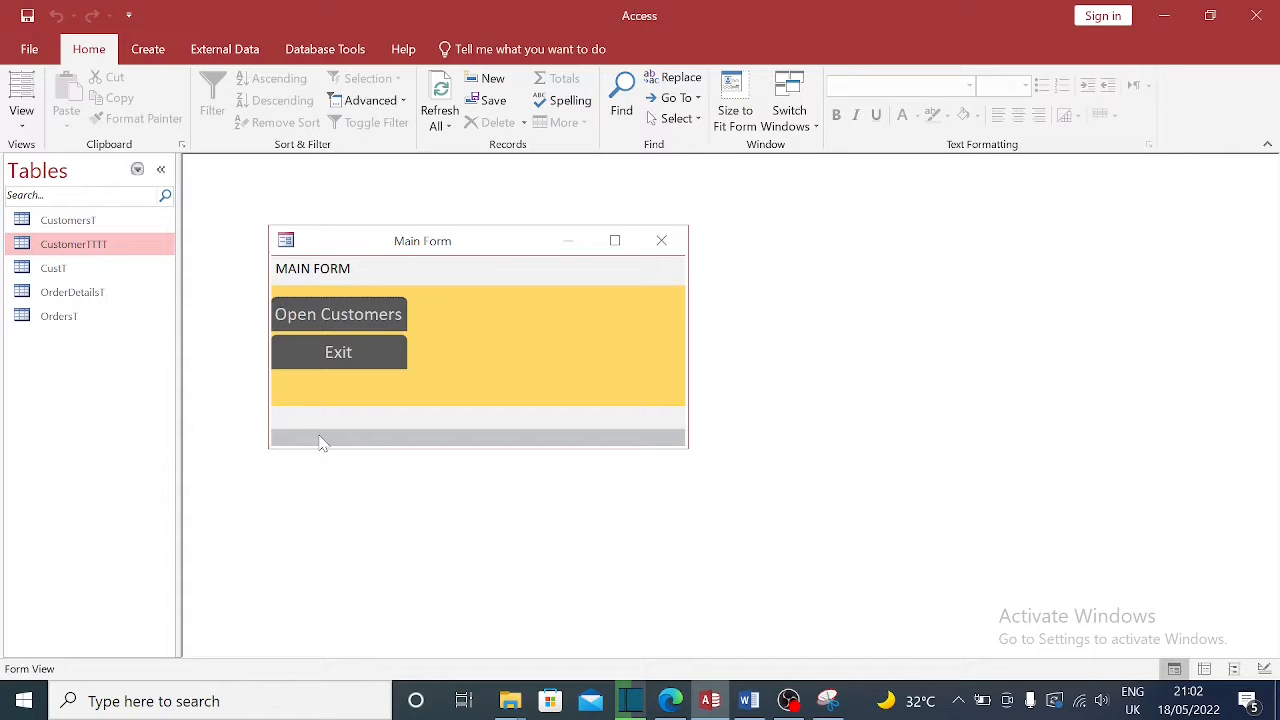
Review the data types available for the CreditLimit field in the CustomerTTTT table design, and close the table
right_click(90, 246)
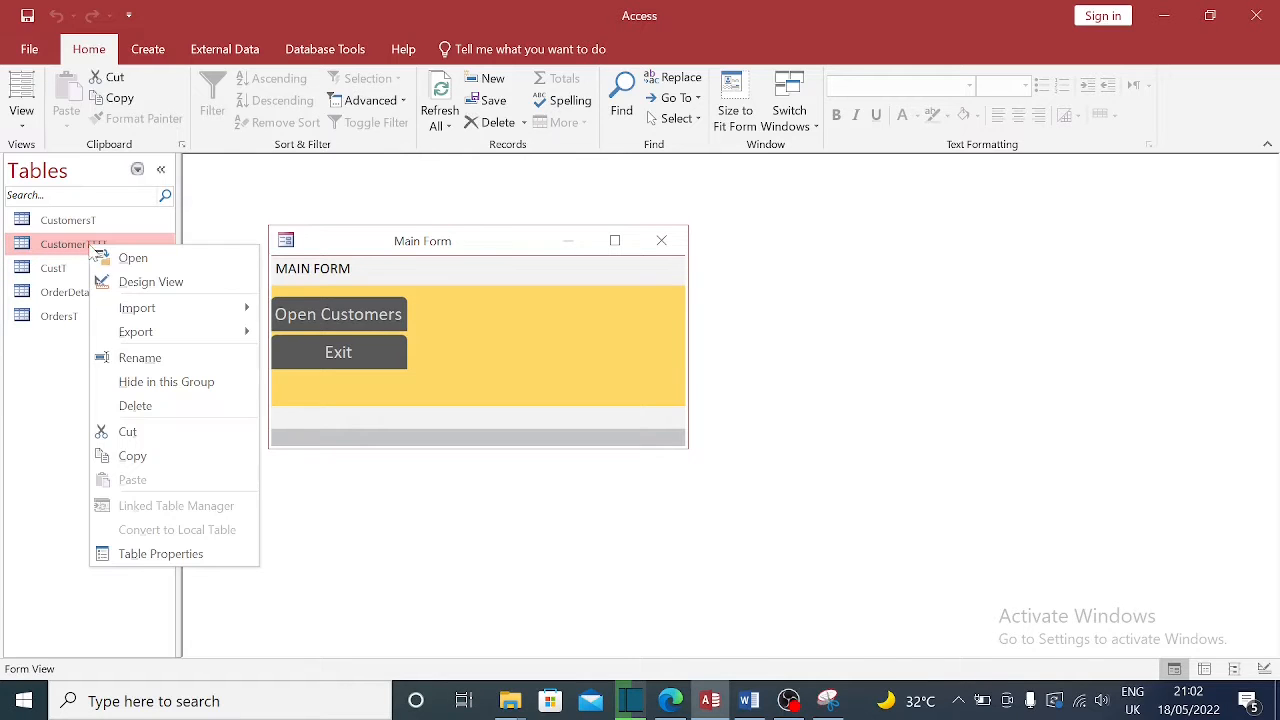
left_click(158, 286)
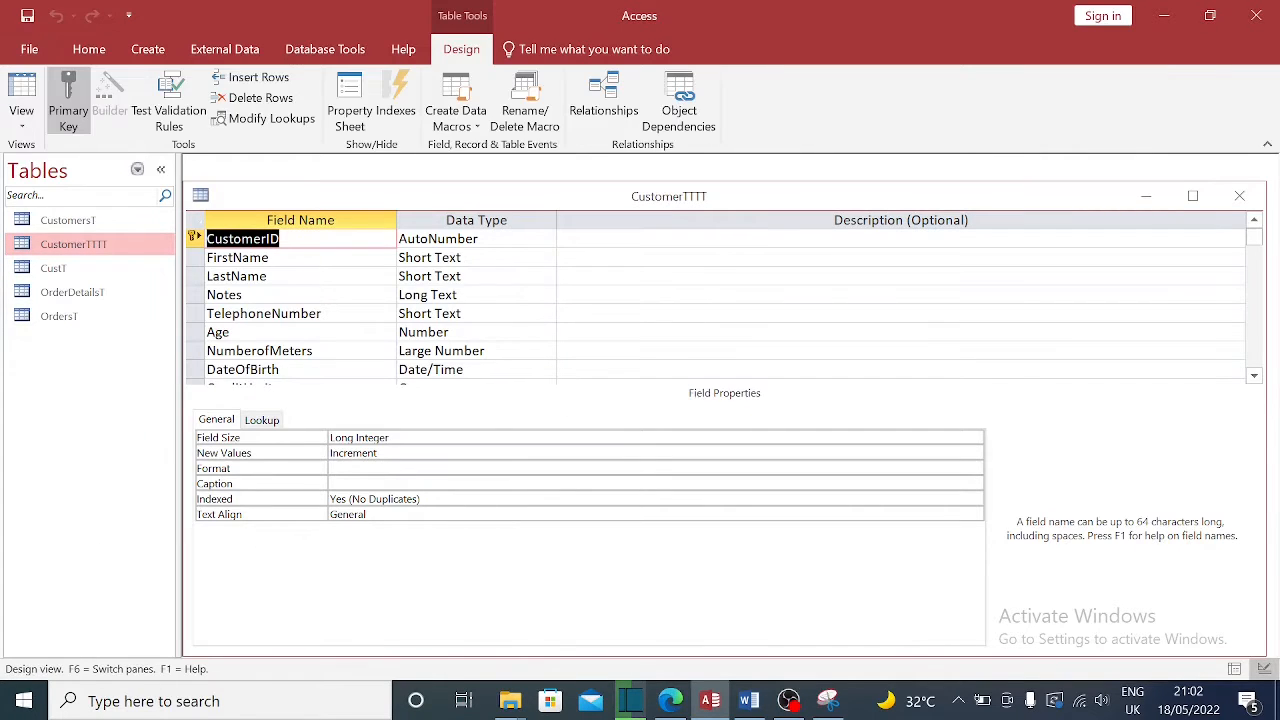
scroll(720, 300, "down", 2)
left_click(543, 277)
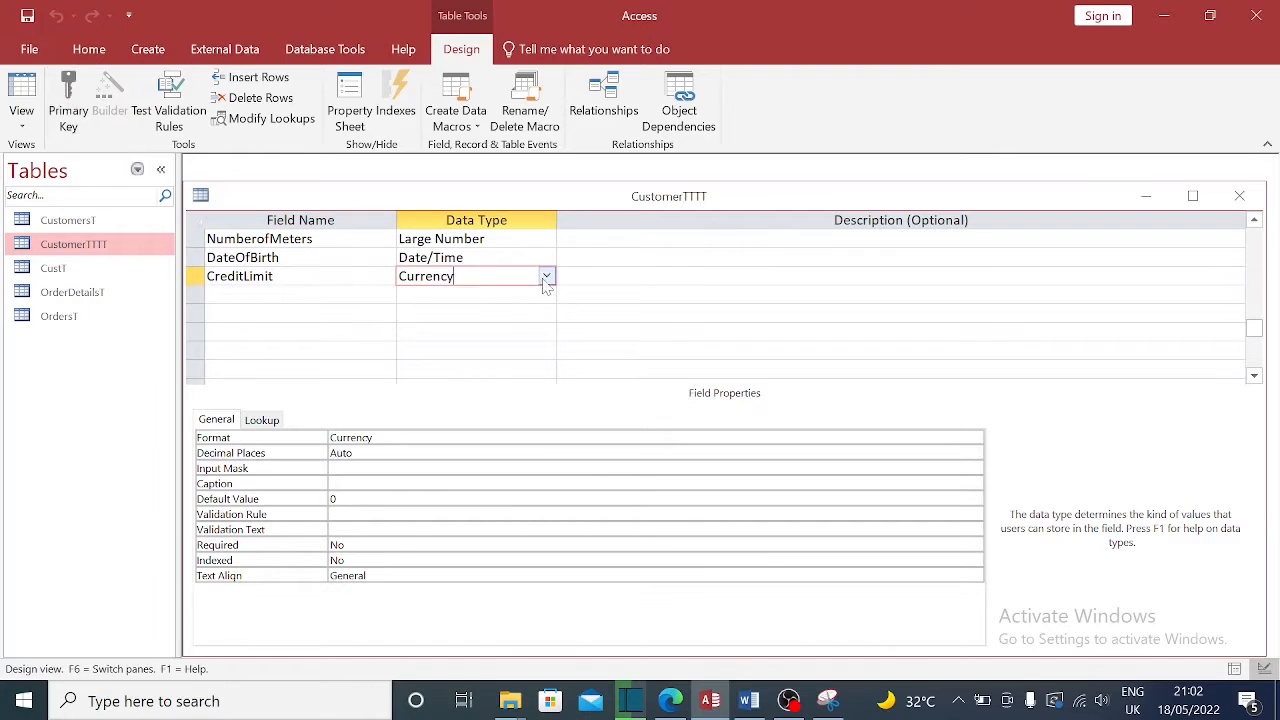
left_click(546, 276)
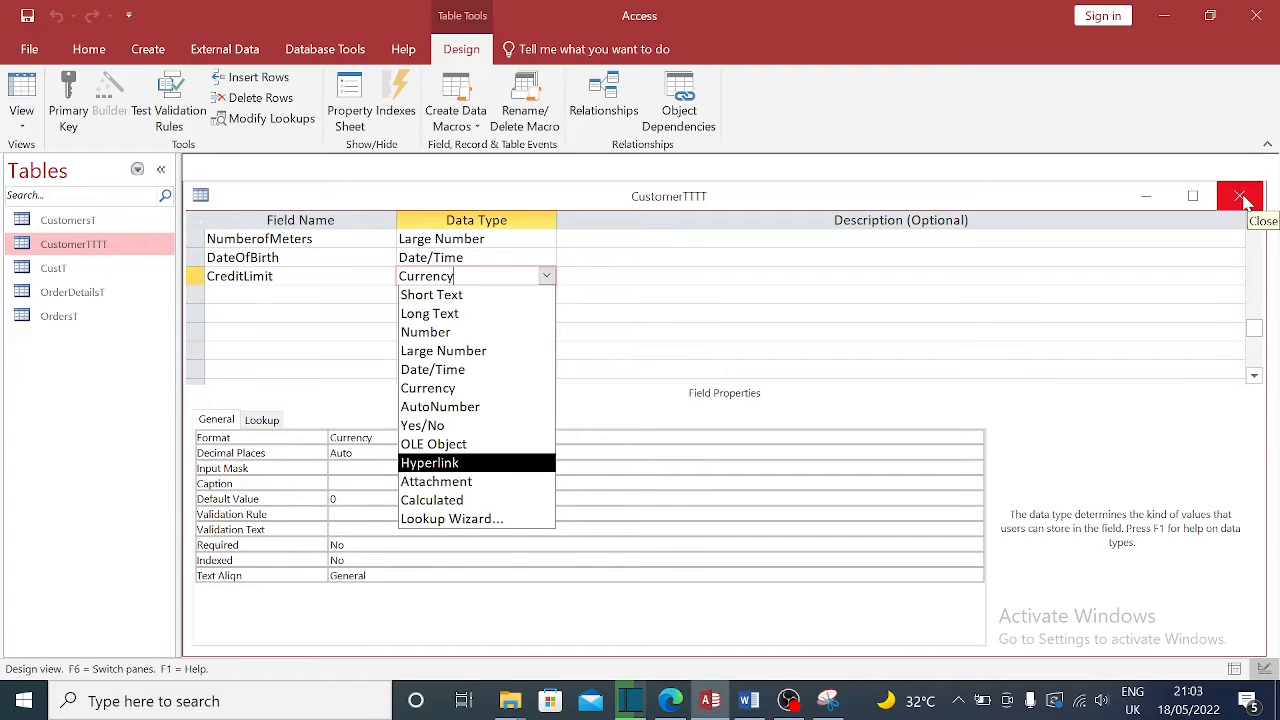
left_click(300, 295)
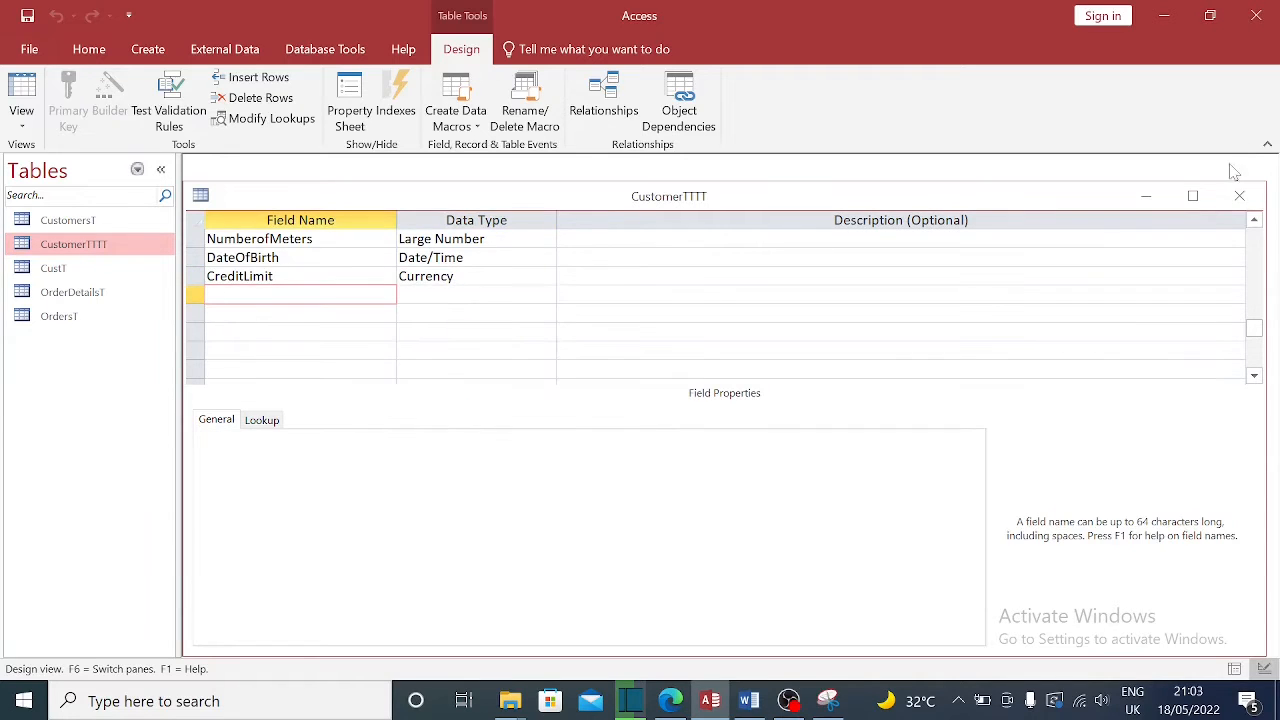
left_click(1249, 200)
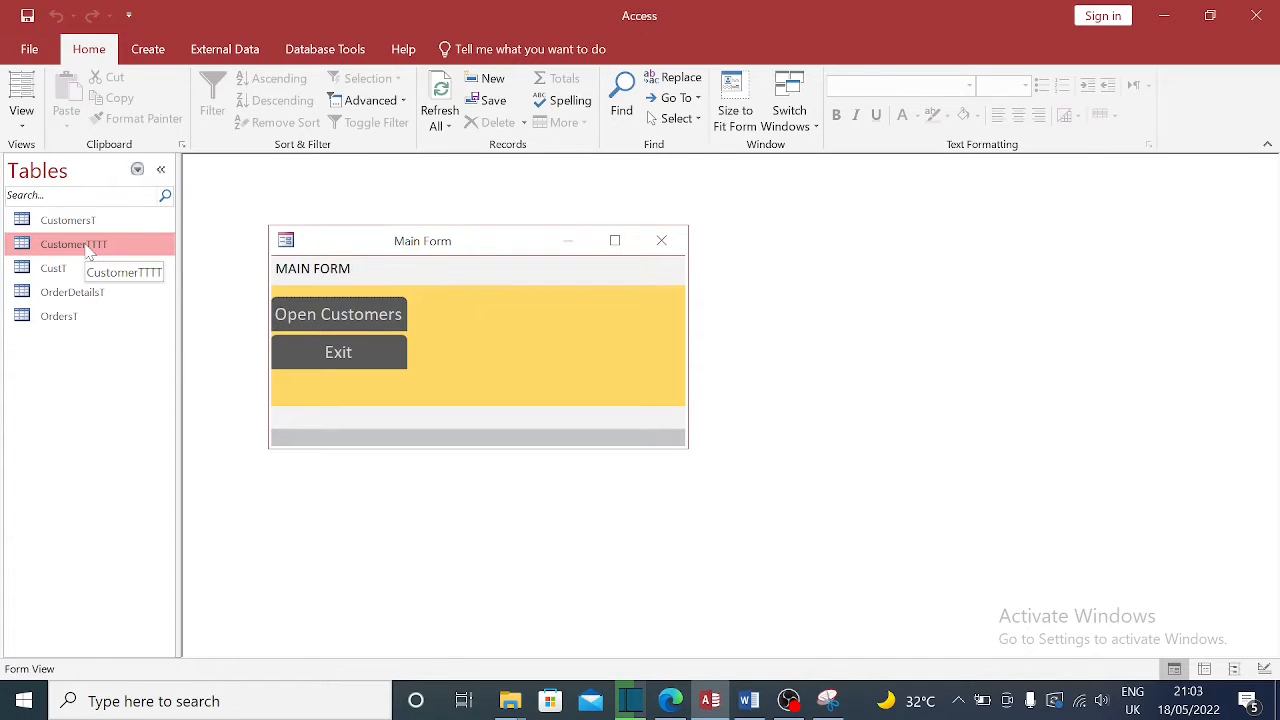
Add a field named Active with the Yes/No data type below CreditLimit in the CustomerTTTT table design
right_click(90, 253)
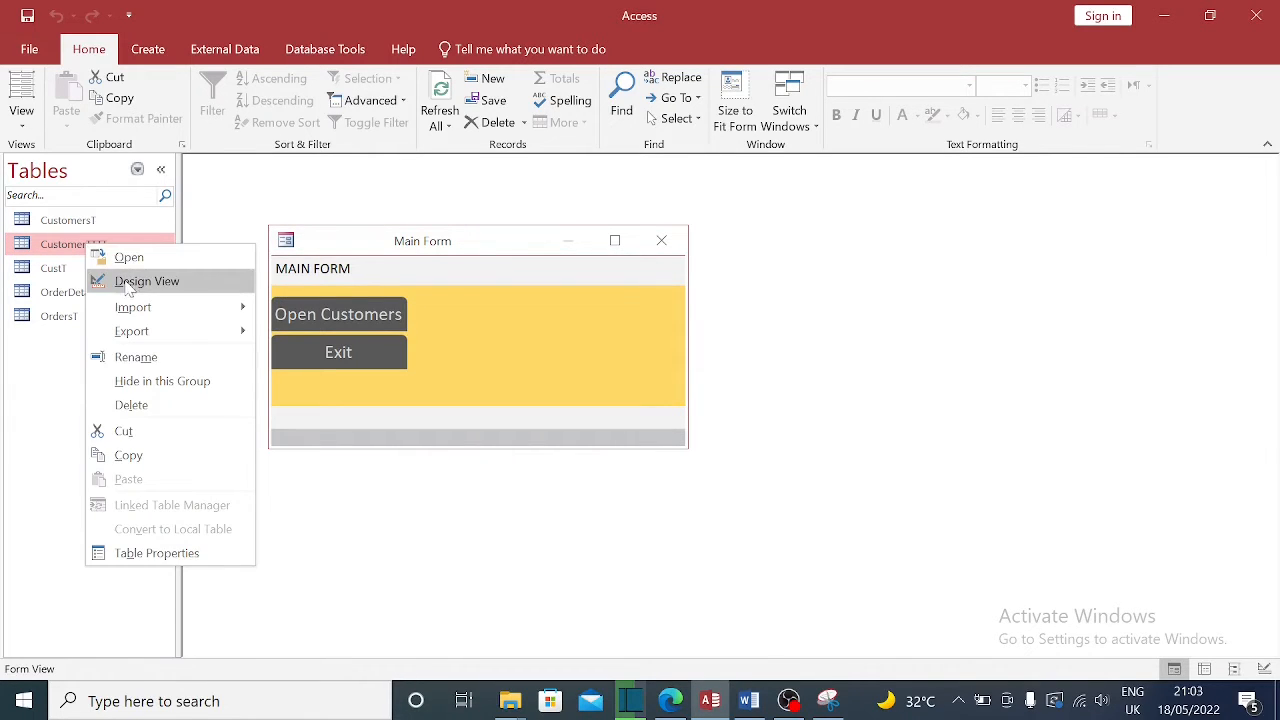
left_click(130, 283)
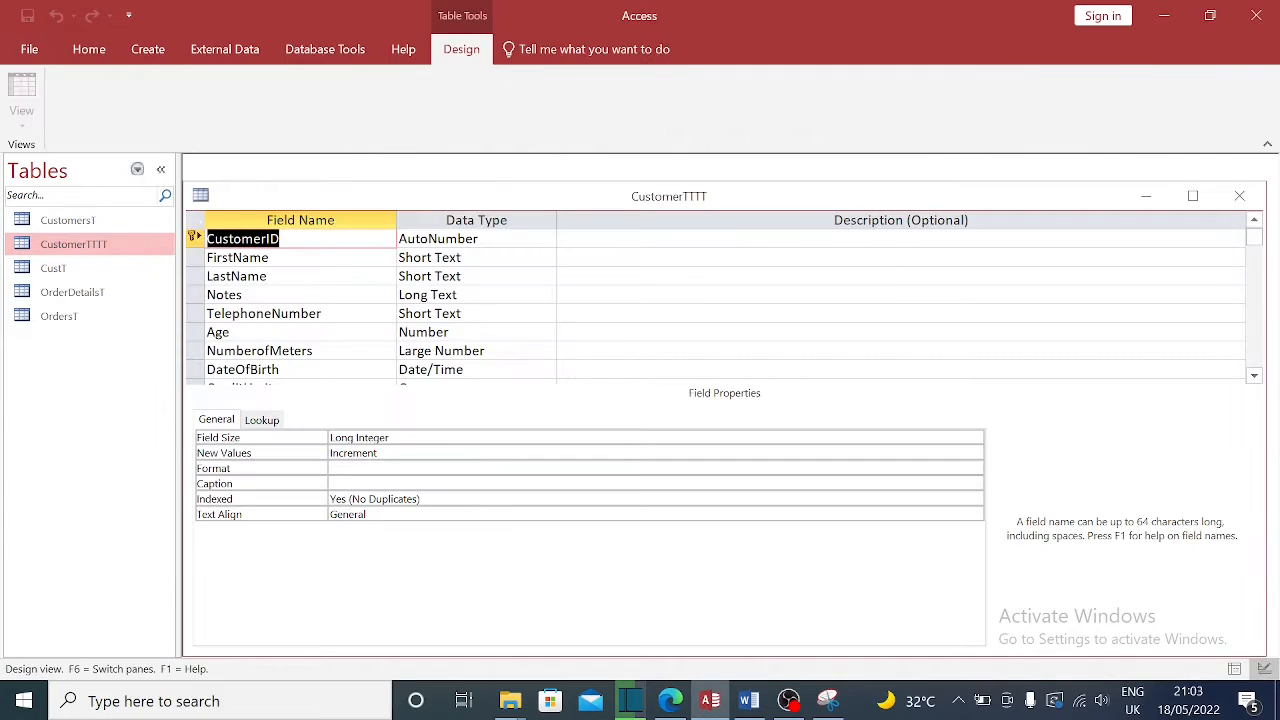
scroll(251, 366, "down", 5)
scroll(251, 366, "up", 3)
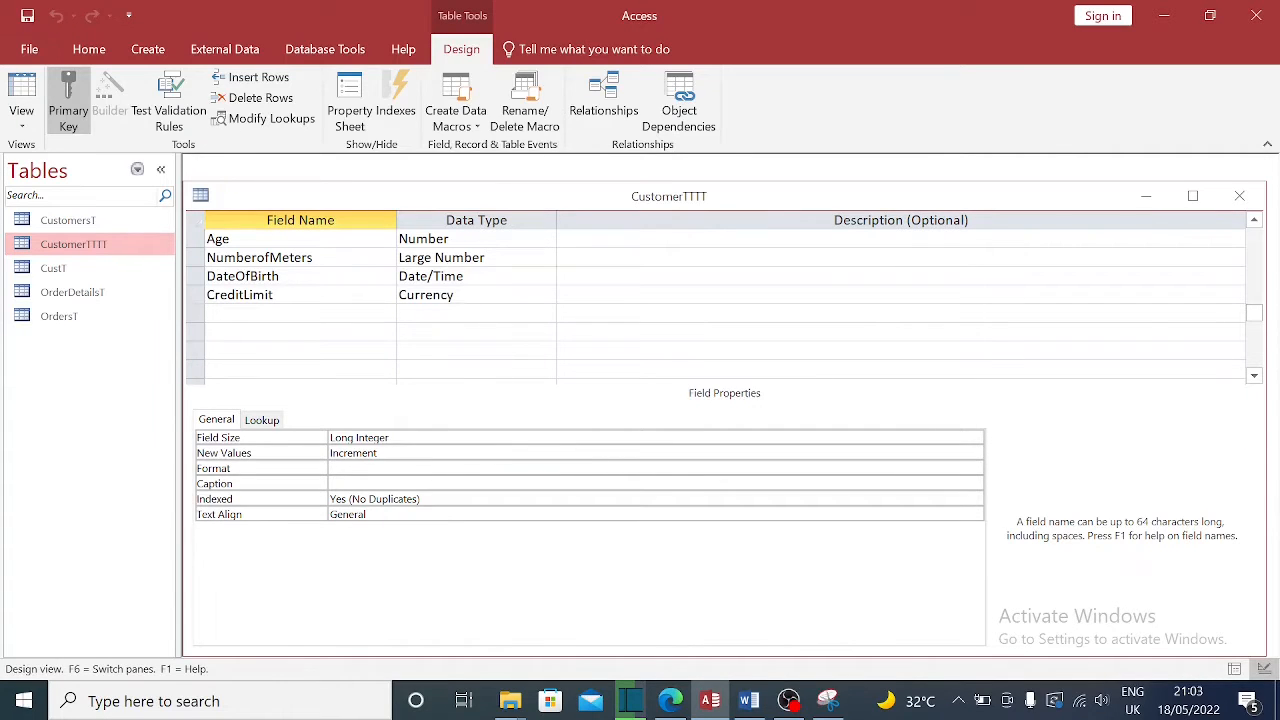
left_click(251, 314)
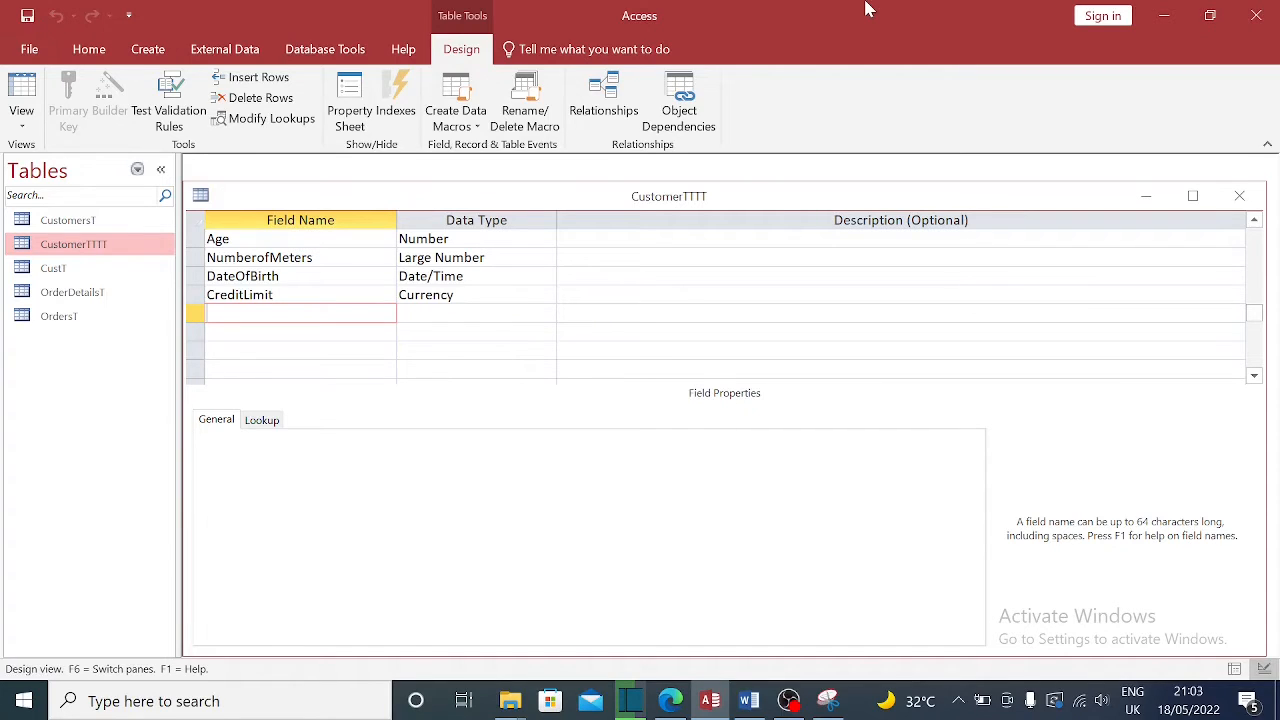
type("I")
type("Act")
type("ive")
key("Tab")
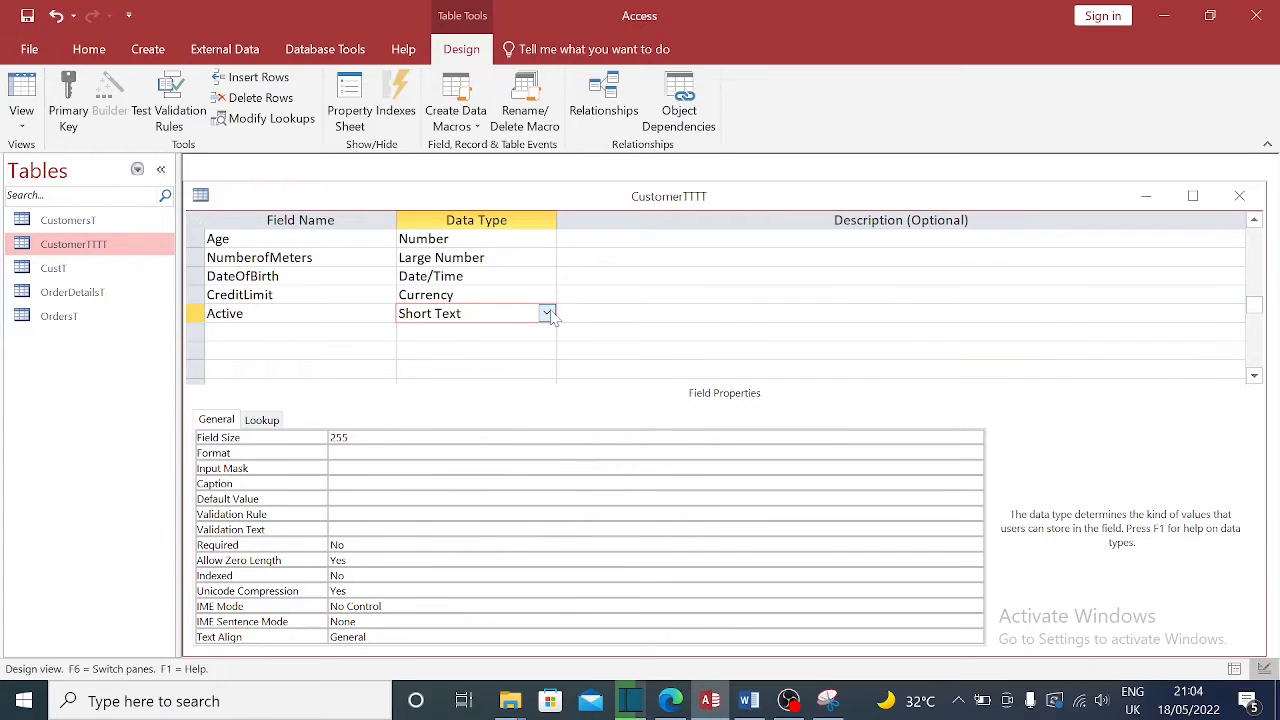
left_click(546, 313)
left_click(425, 462)
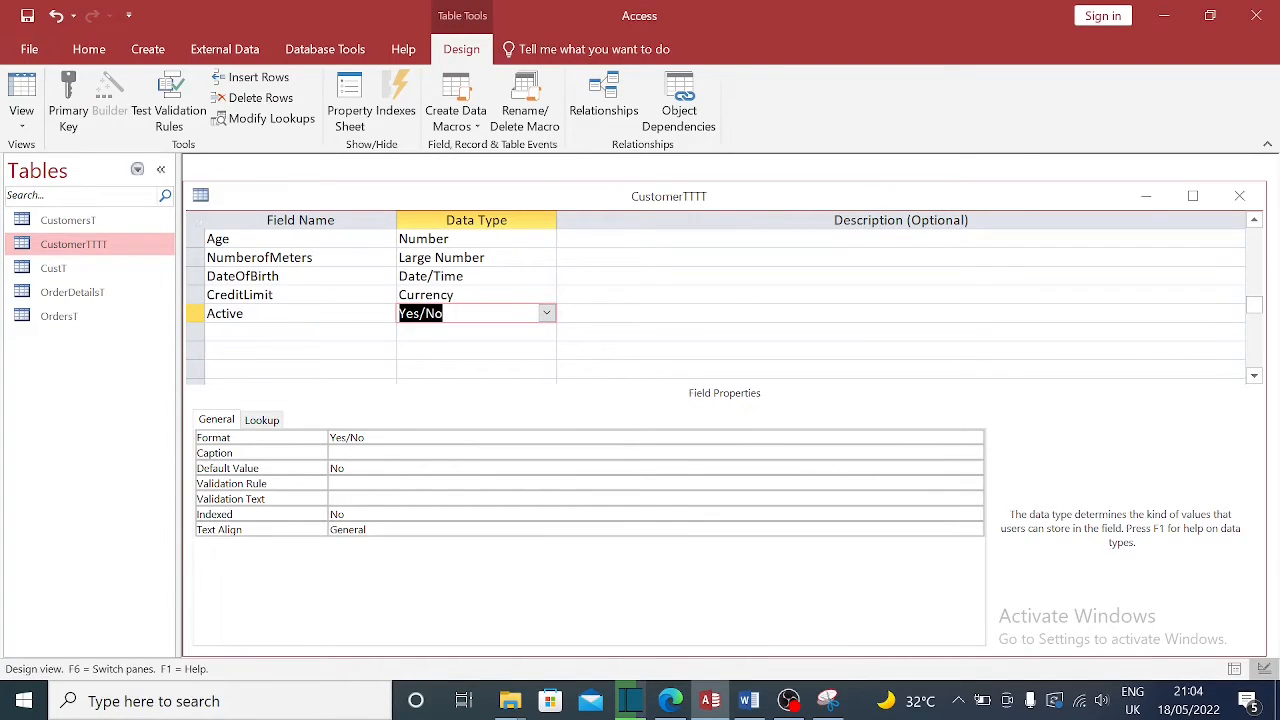
Set the Active field's default value to Yes
left_click(376, 468)
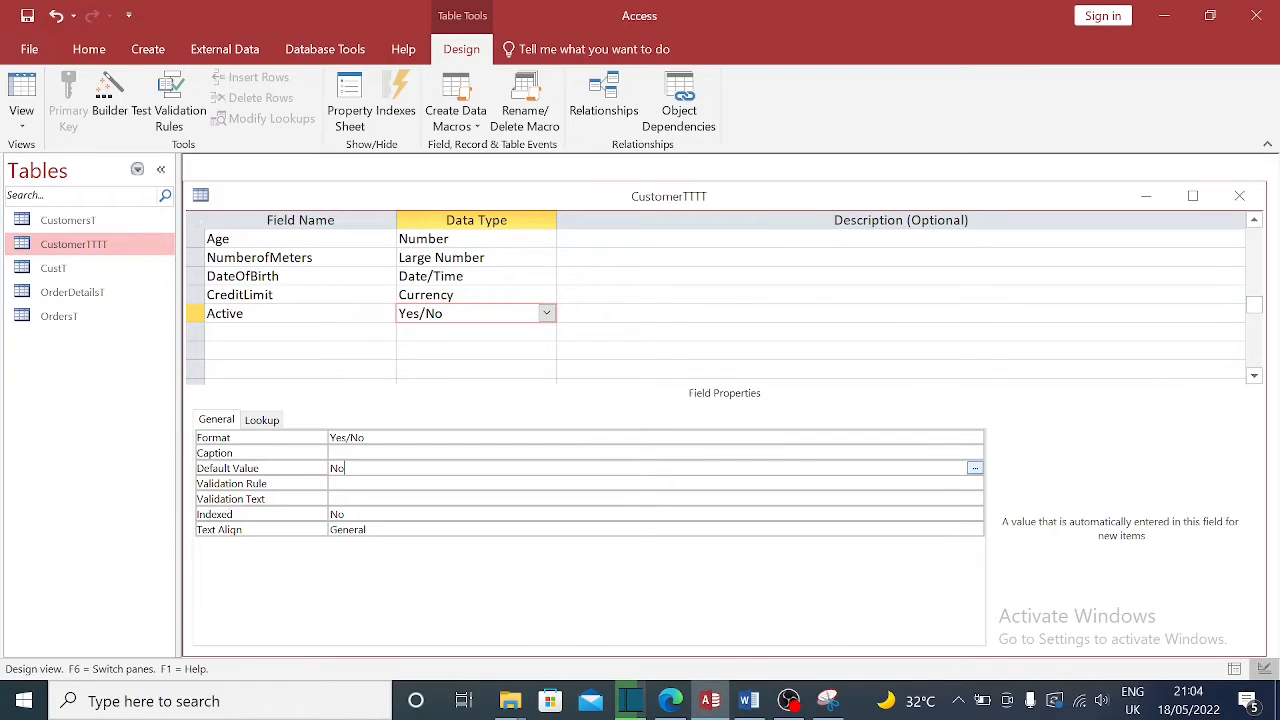
left_click_drag(347, 468, 304, 469)
type("Yes")
left_click(369, 453)
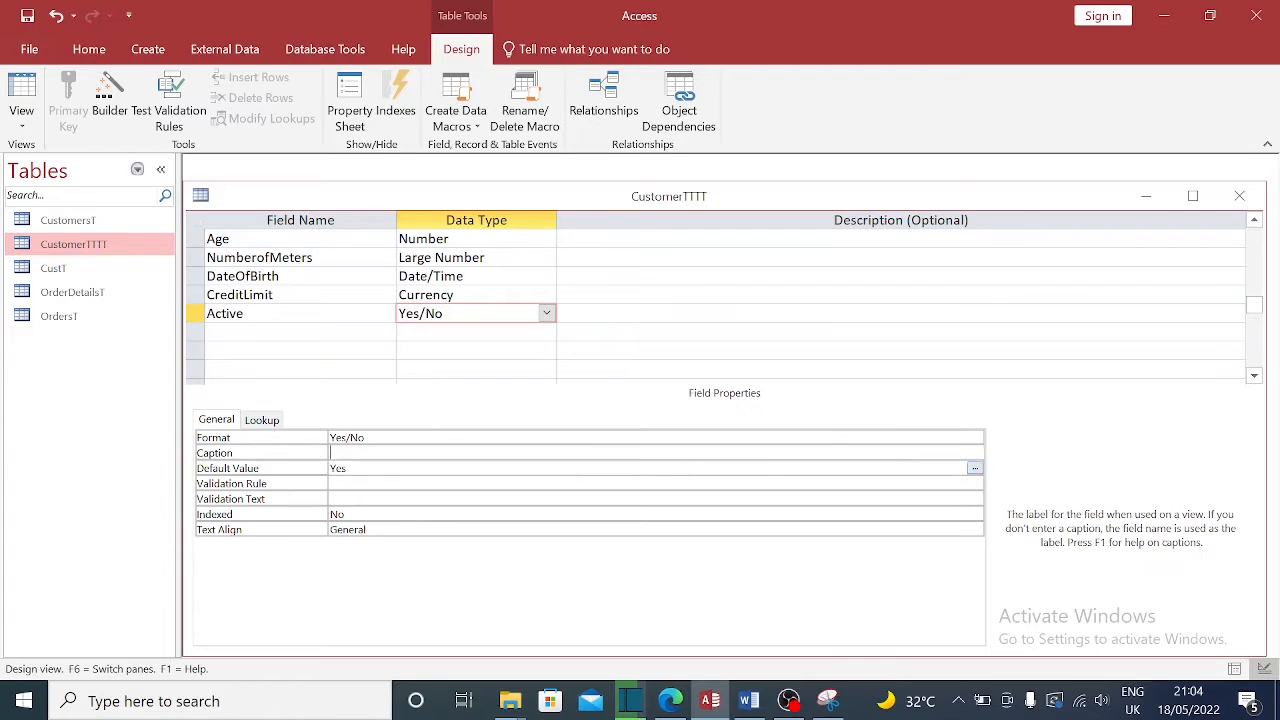
left_click(369, 468)
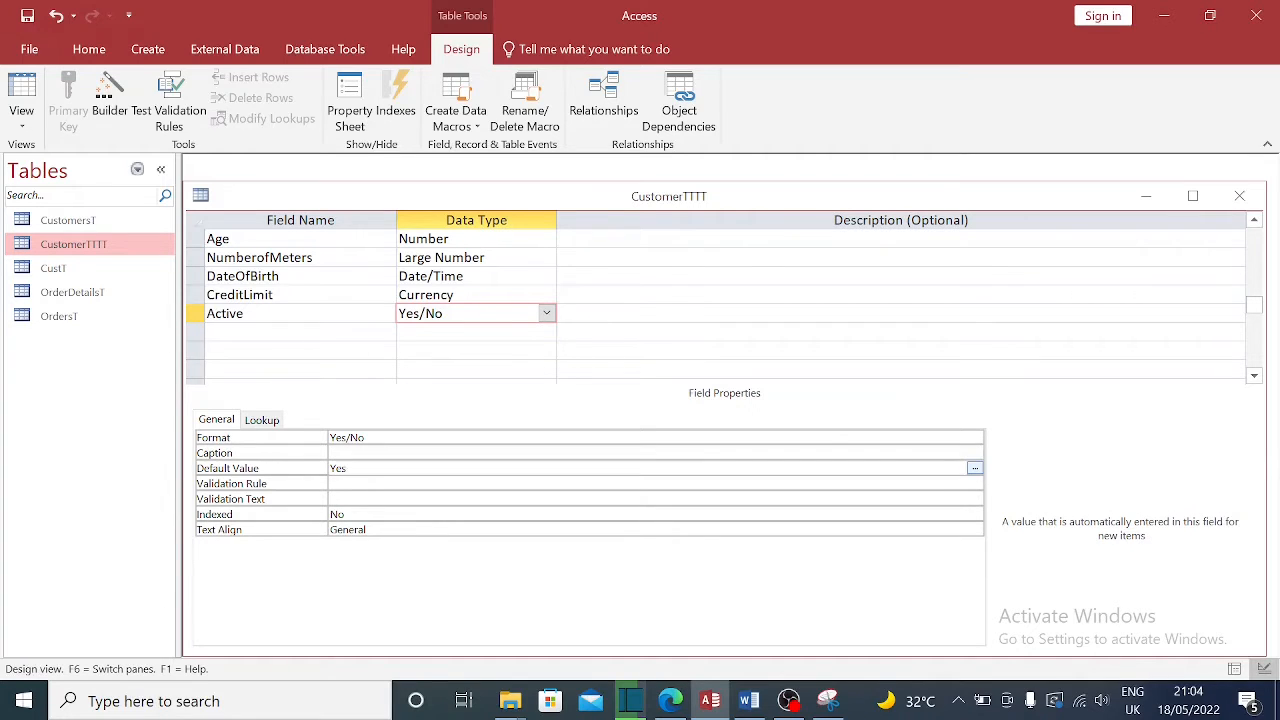
Review the format options offered for the Active field
left_click(375, 438)
left_click(974, 438)
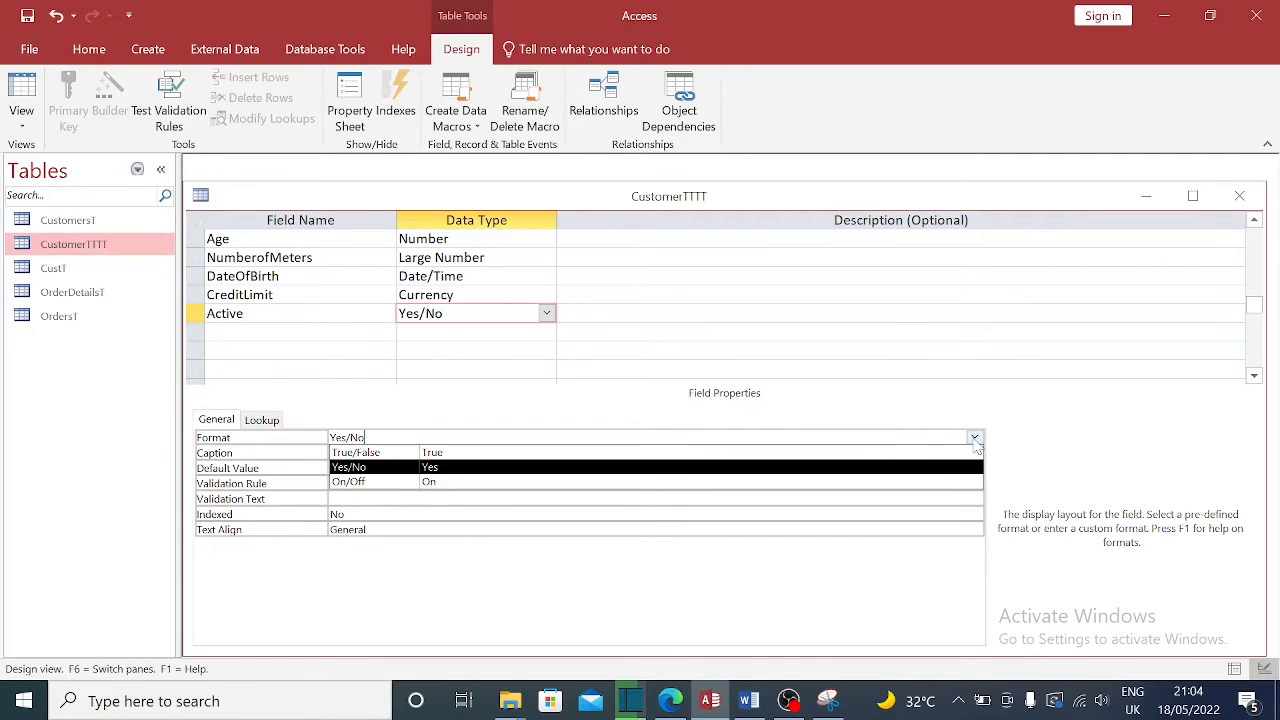
key("Up")
key("Up")
left_click(1010, 332)
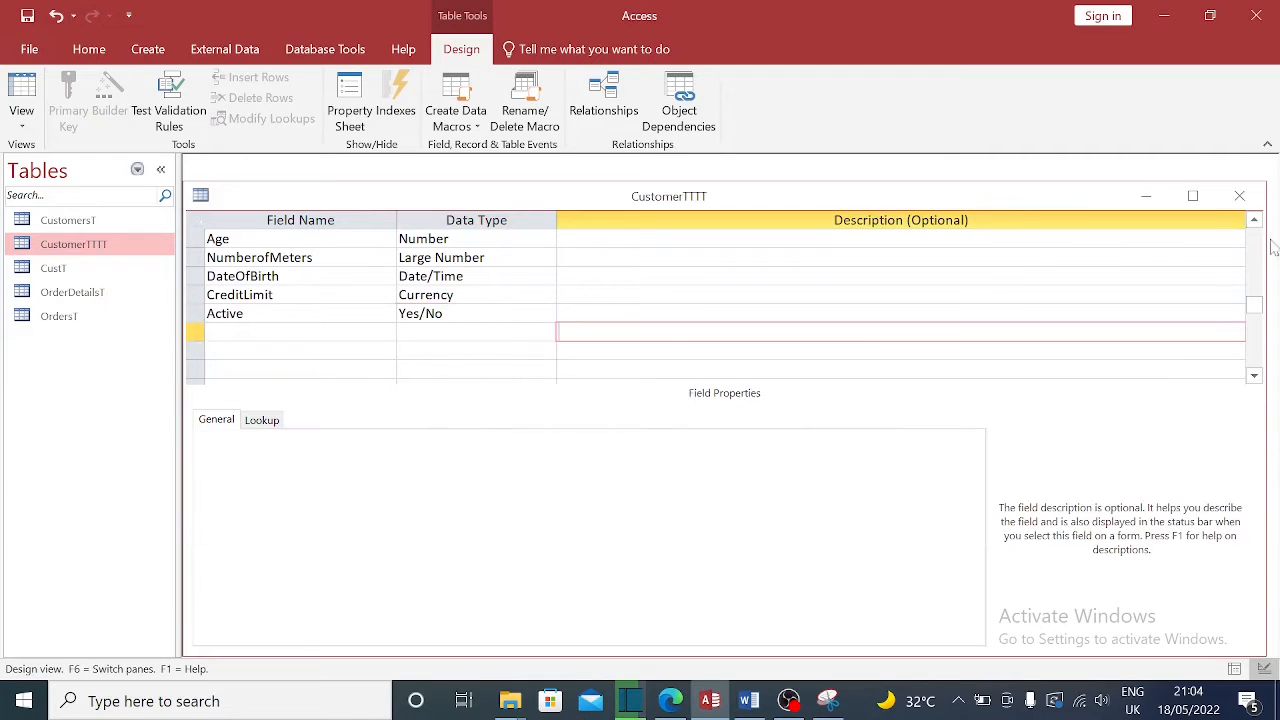
Save and close the table design, and open the CustomerTTTT datasheet at its Active column
left_click(1240, 196)
left_click(572, 406)
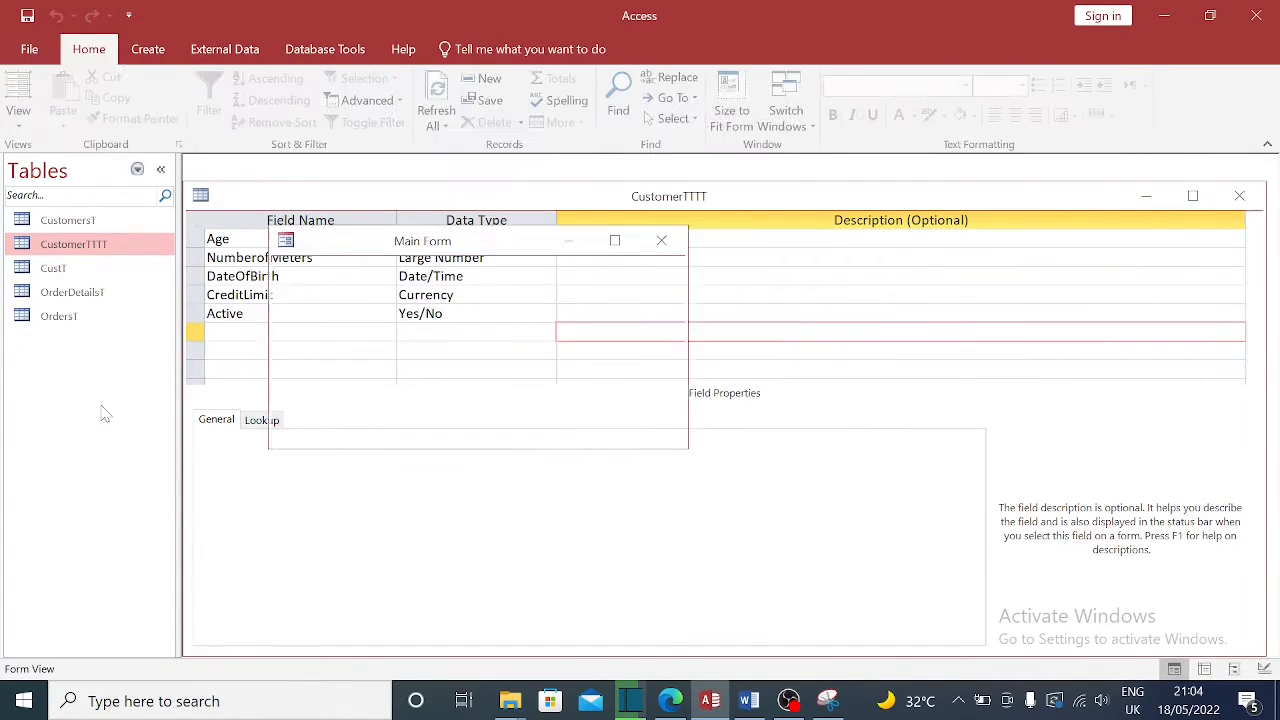
double_click(70, 246)
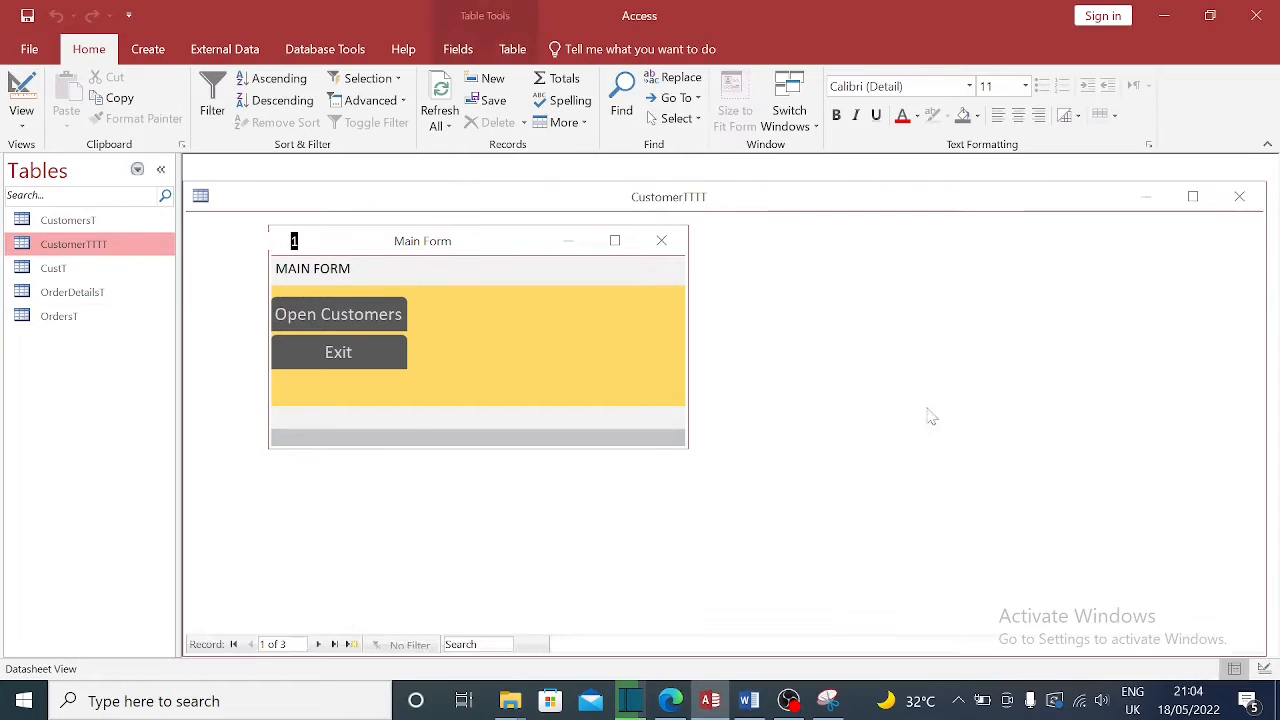
left_click_drag(731, 640, 997, 635)
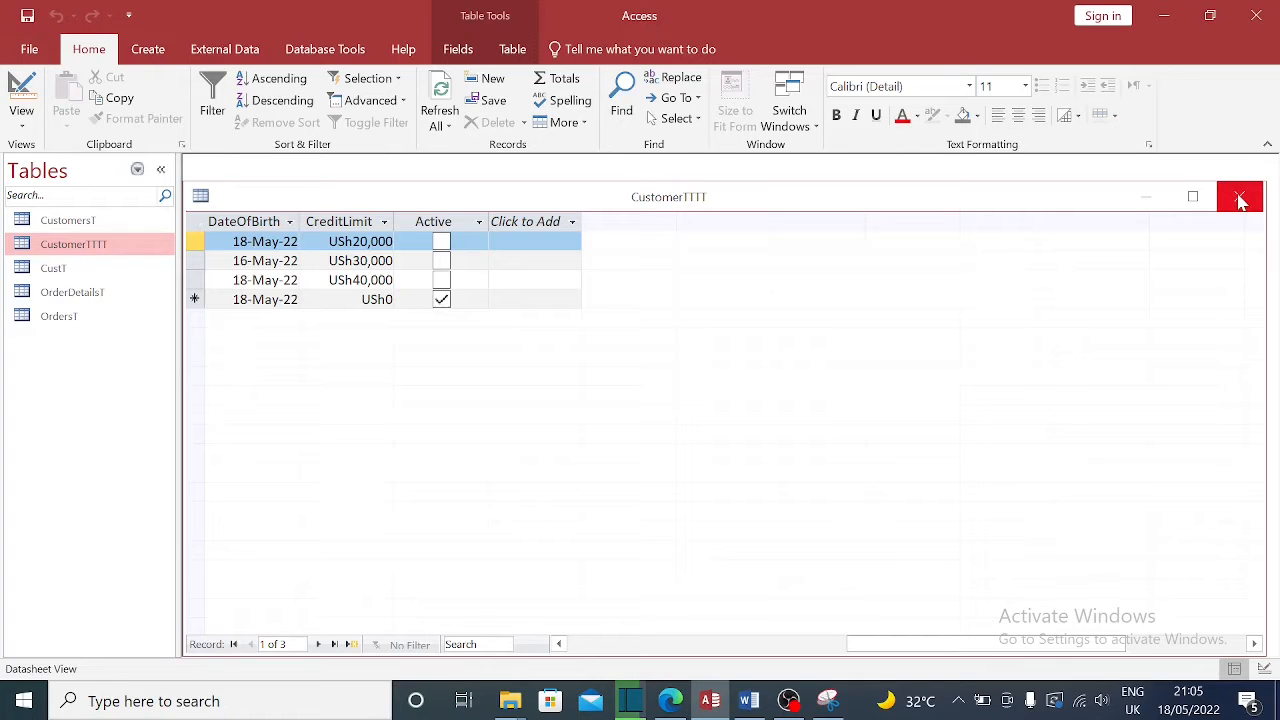
Check the Active field's default value in the table's Design View, and close the table
right_click(587, 202)
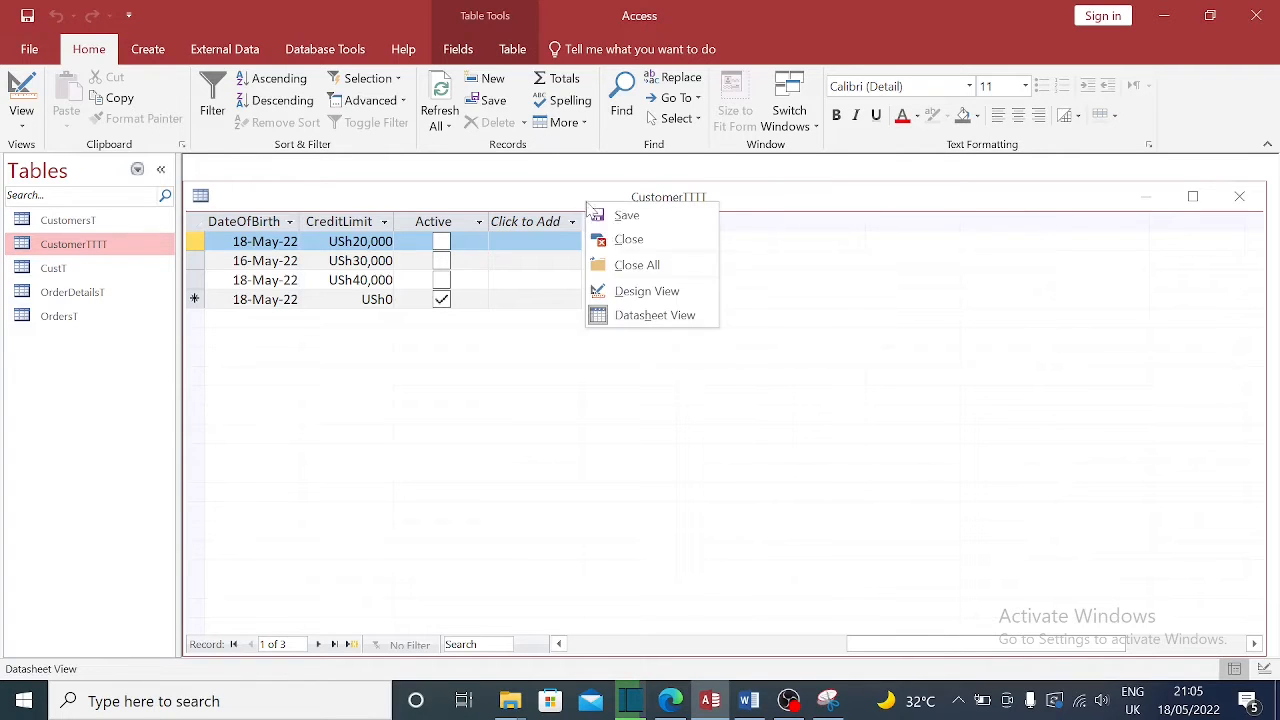
left_click(648, 291)
scroll(720, 300, "down", 1)
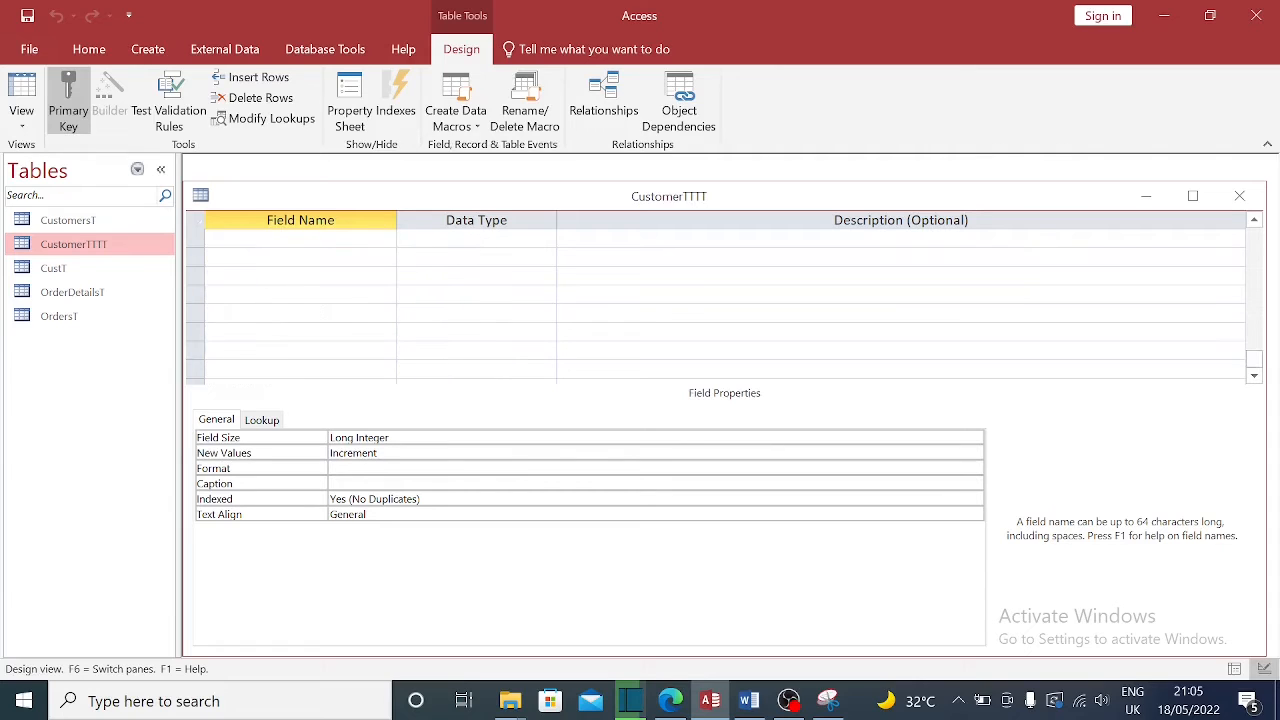
left_click(464, 351)
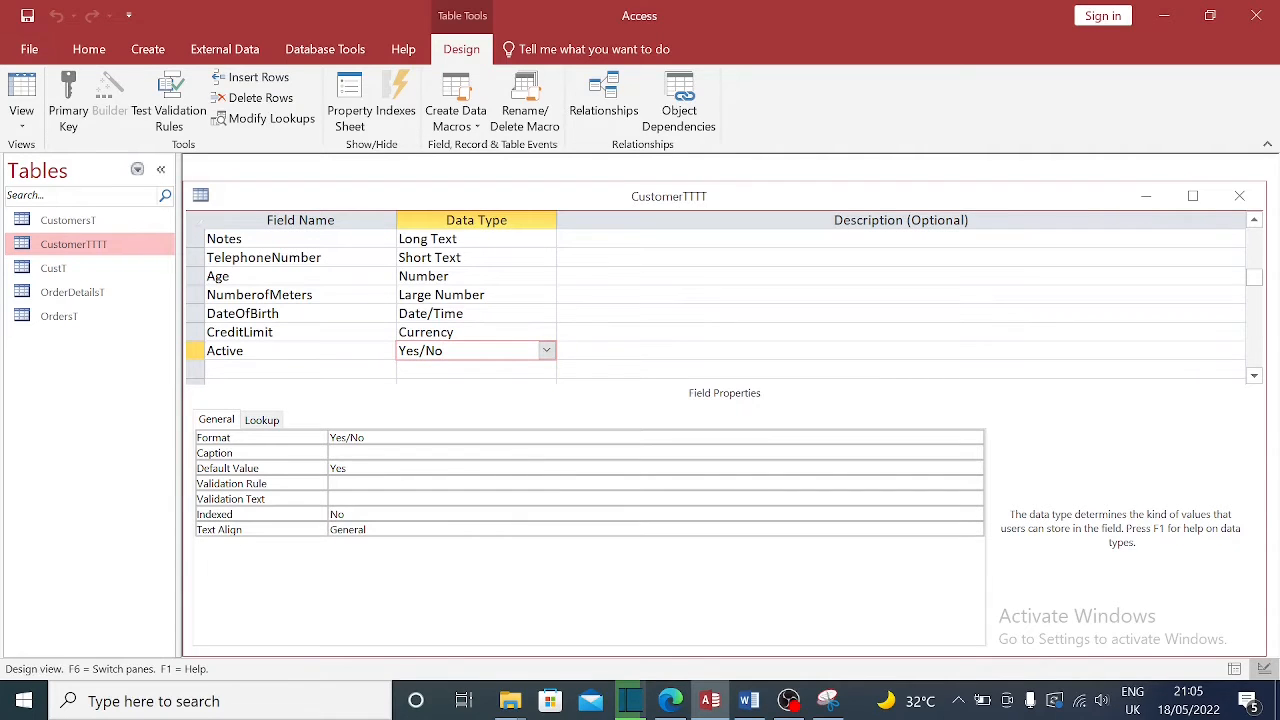
left_click(420, 468)
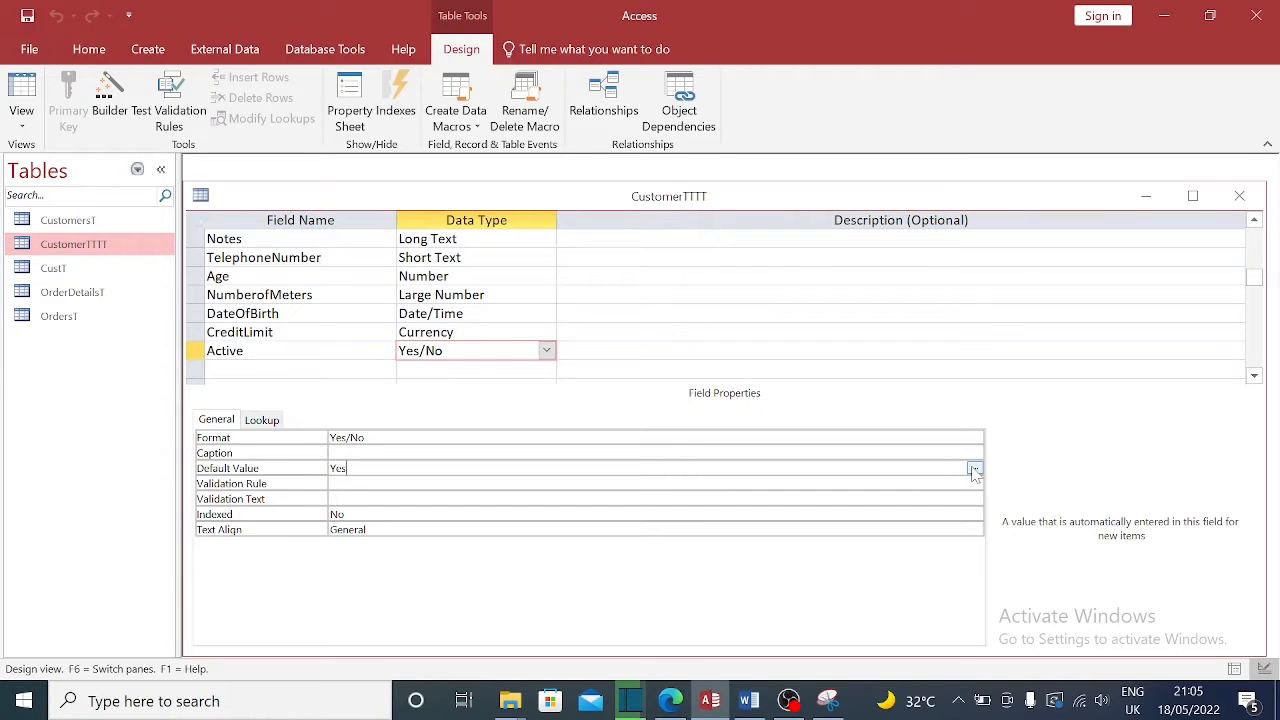
left_click(1240, 196)
Open the CustomerTTTT datasheet and mark the three existing customer records as Active
double_click(75, 244)
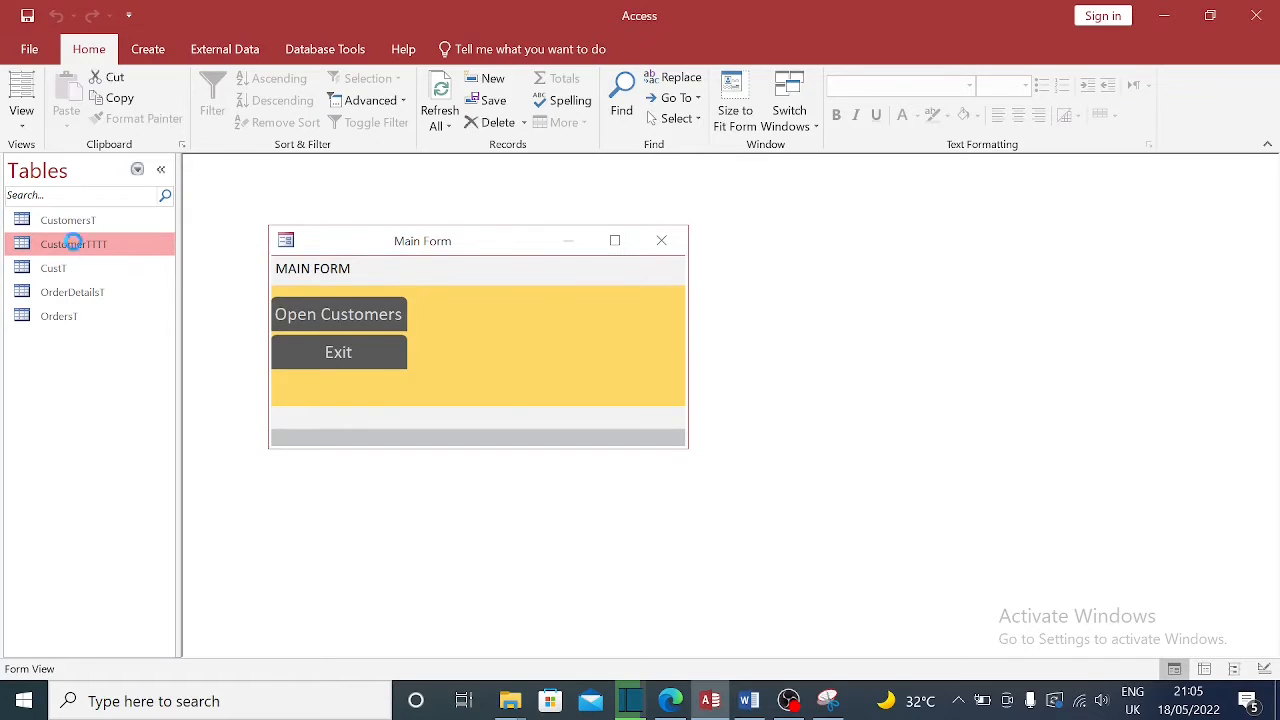
scroll(680, 644, "right", 5)
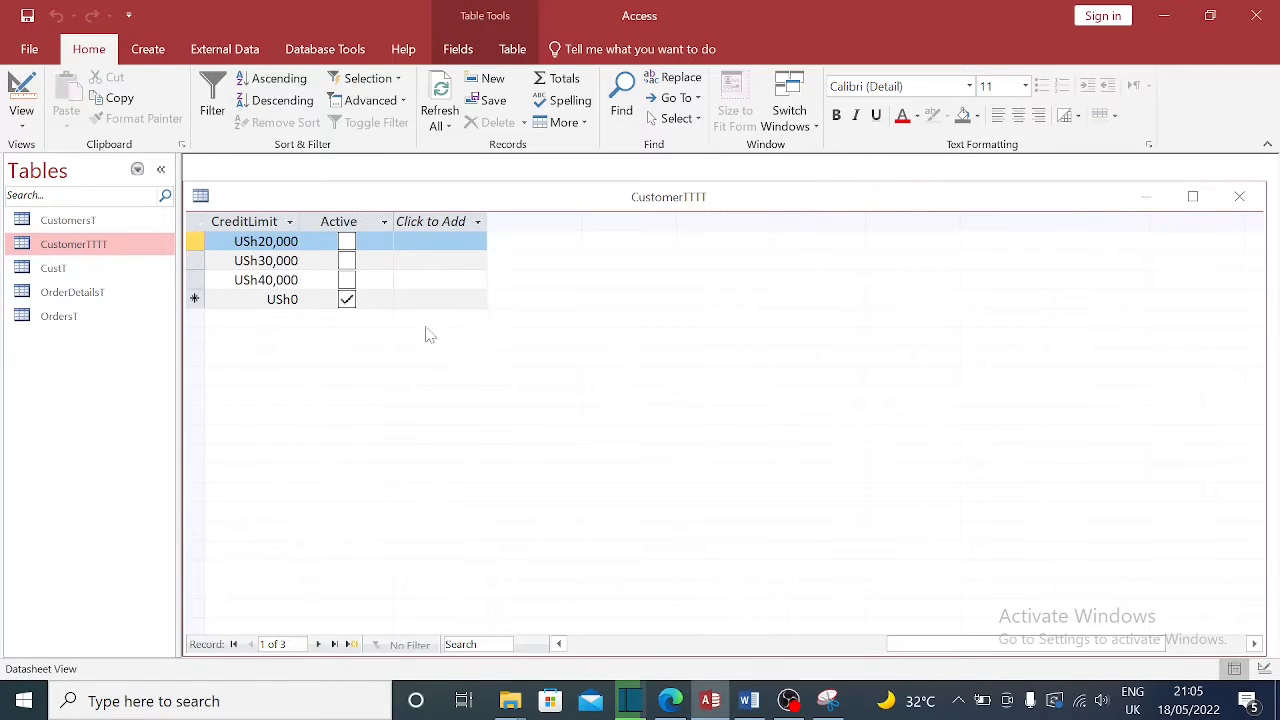
left_click(346, 245)
left_click(347, 264)
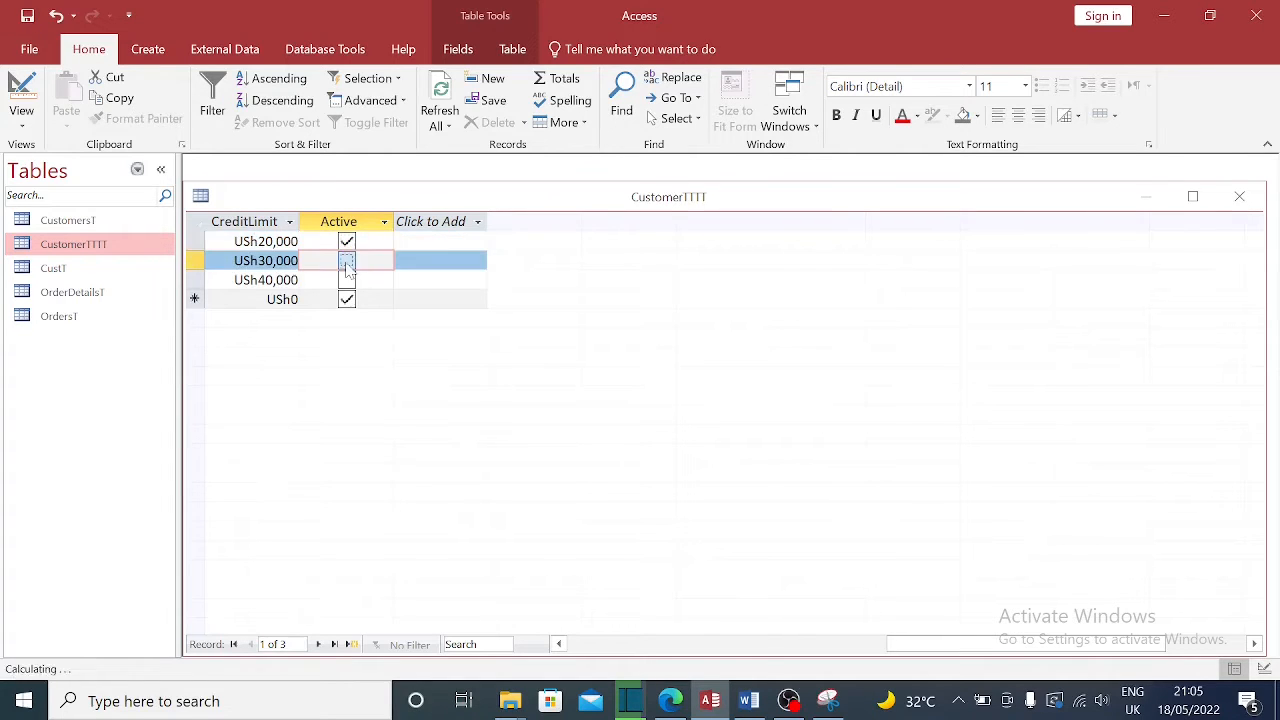
left_click(347, 263)
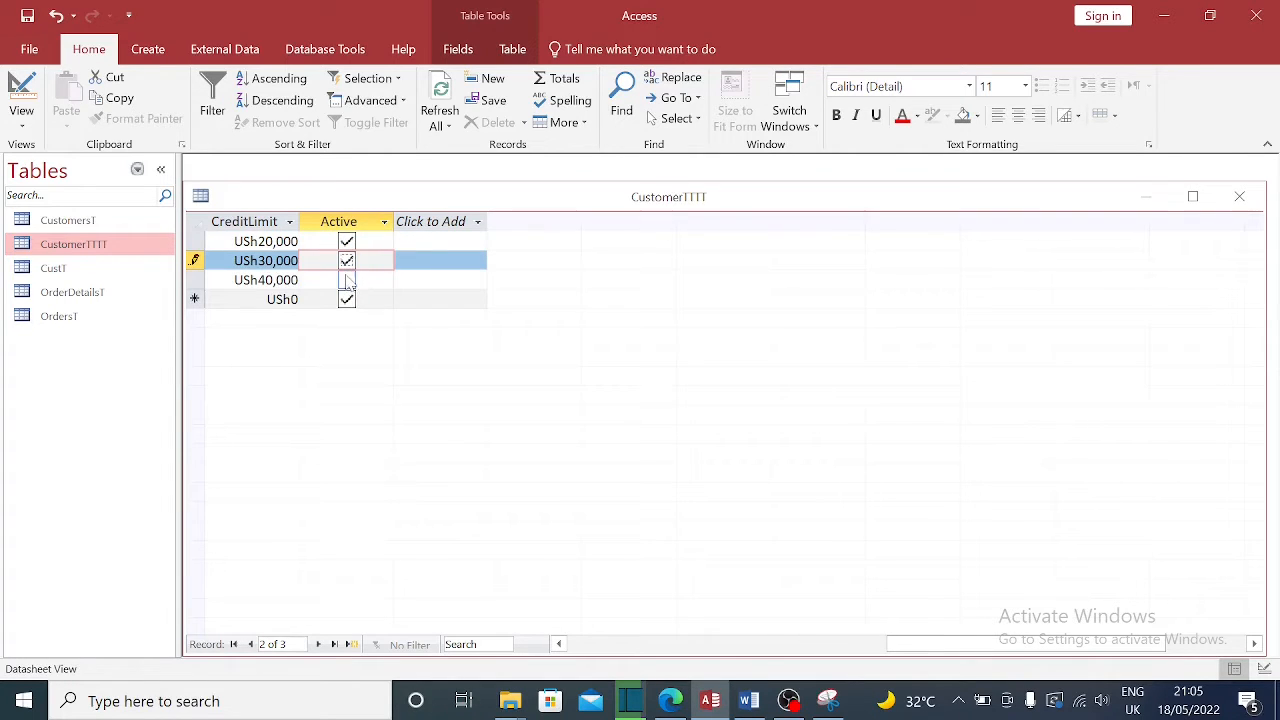
left_click(348, 283)
left_click(347, 282)
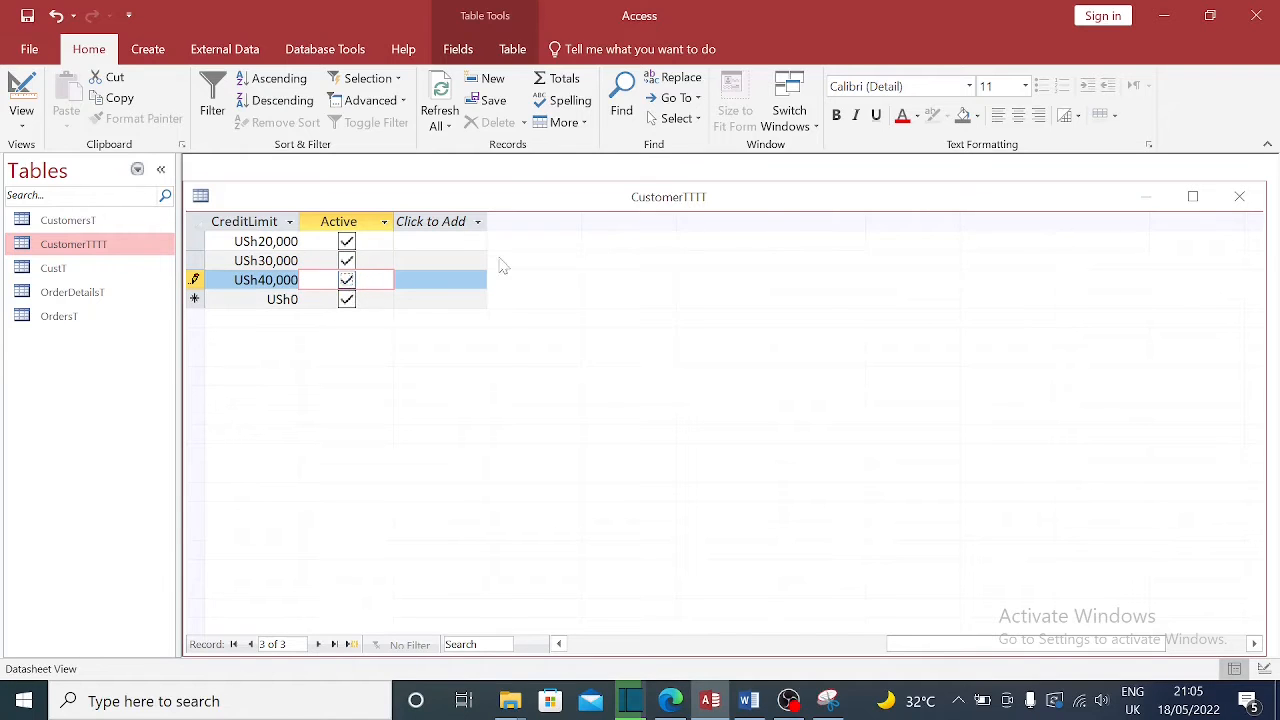
left_click(346, 282)
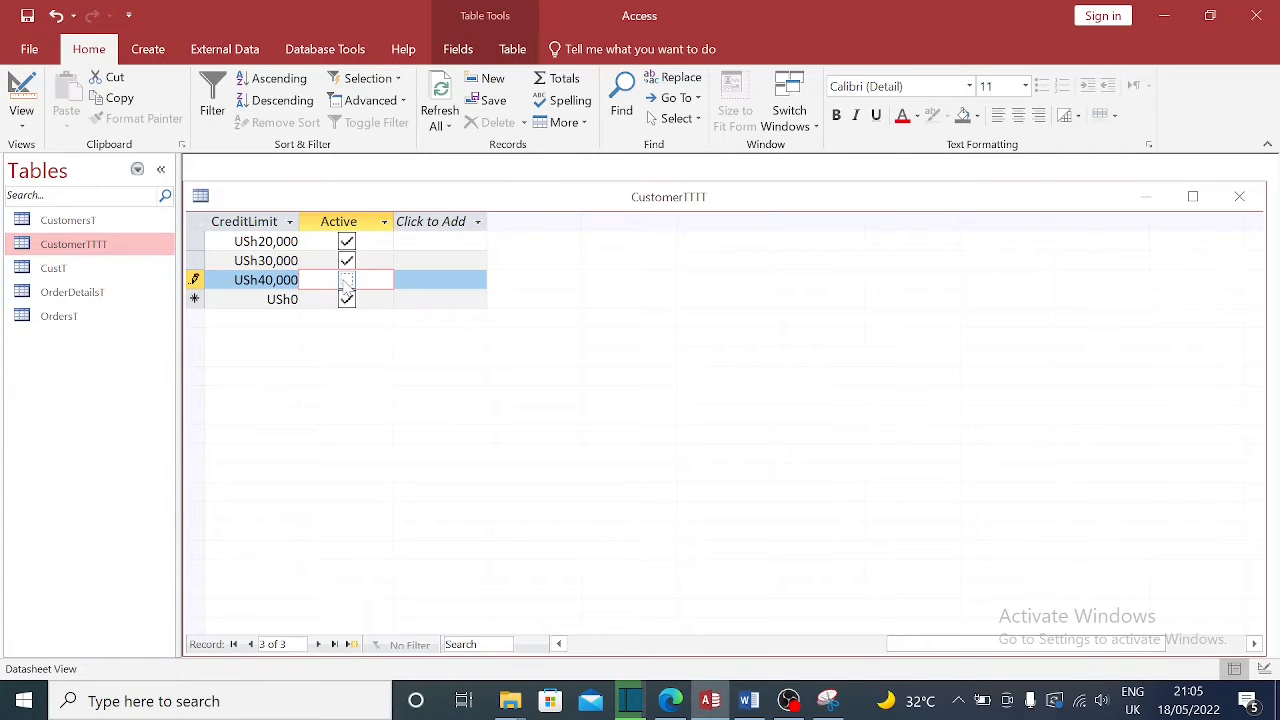
left_click(346, 281)
Set the Active field's format to True/False in the CustomerTTTT table's Design View
right_click(477, 194)
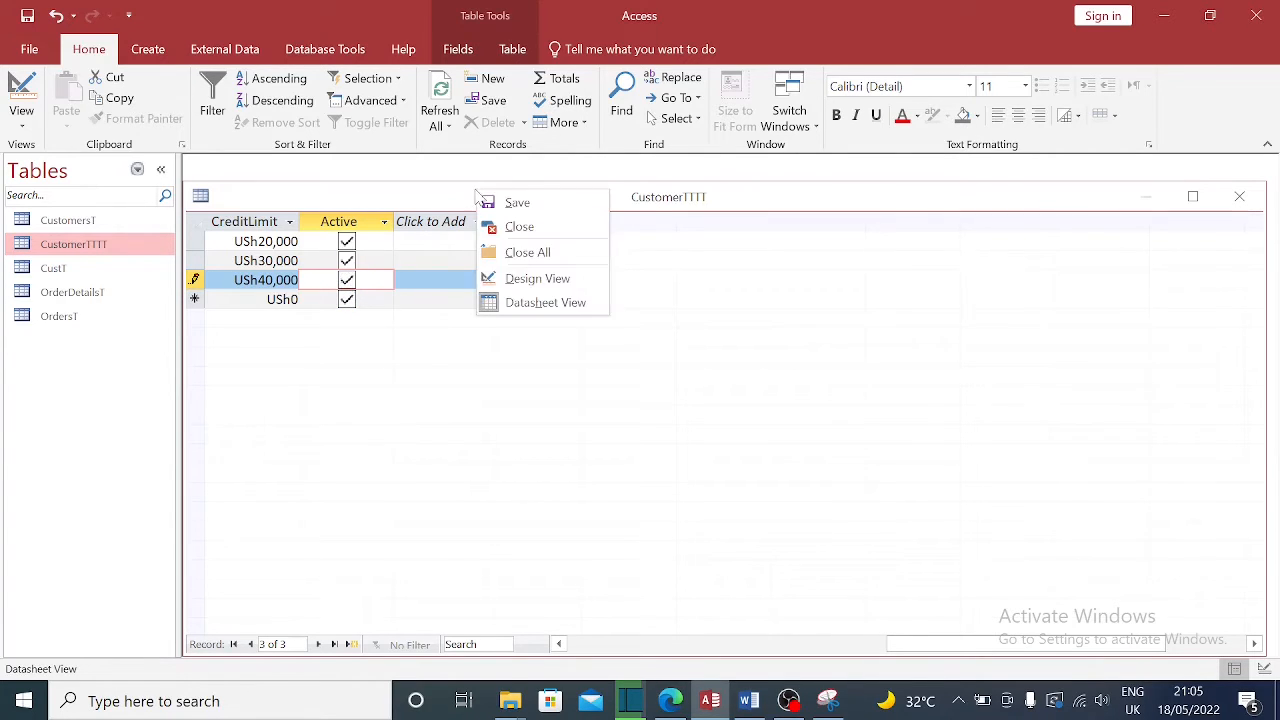
left_click(518, 280)
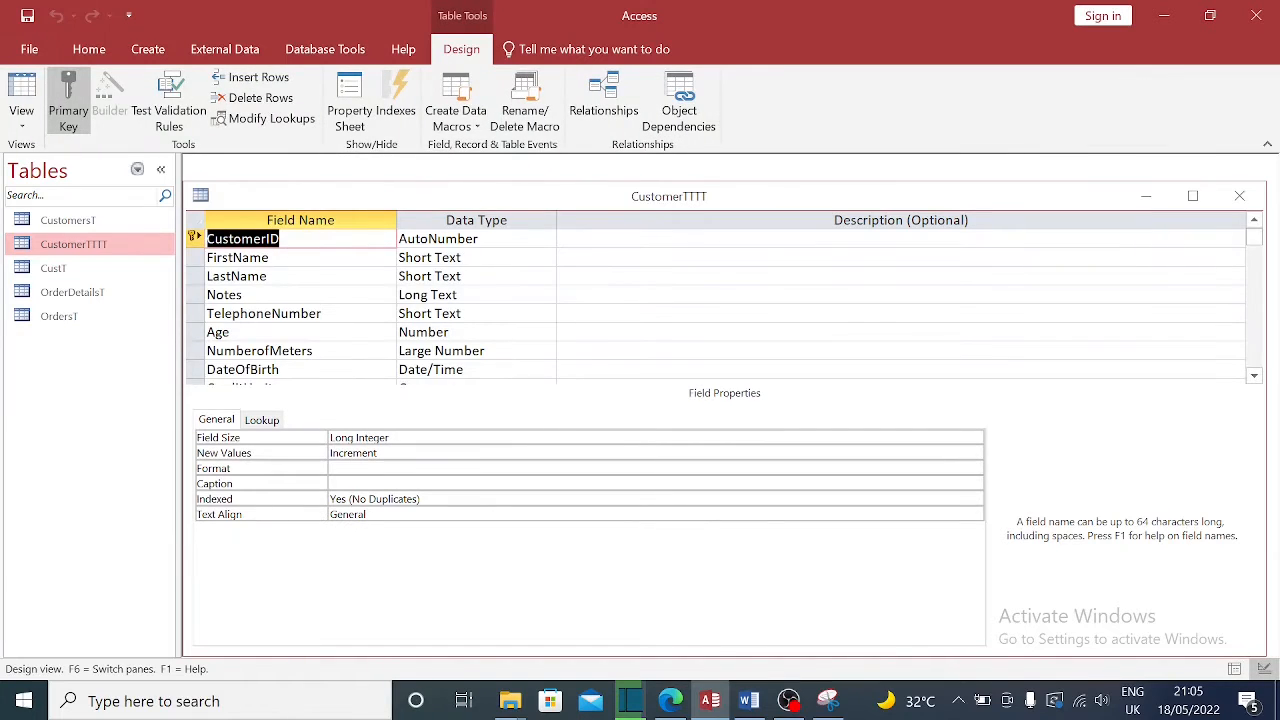
scroll(720, 300, "down", 5)
scroll(720, 300, "down", 2)
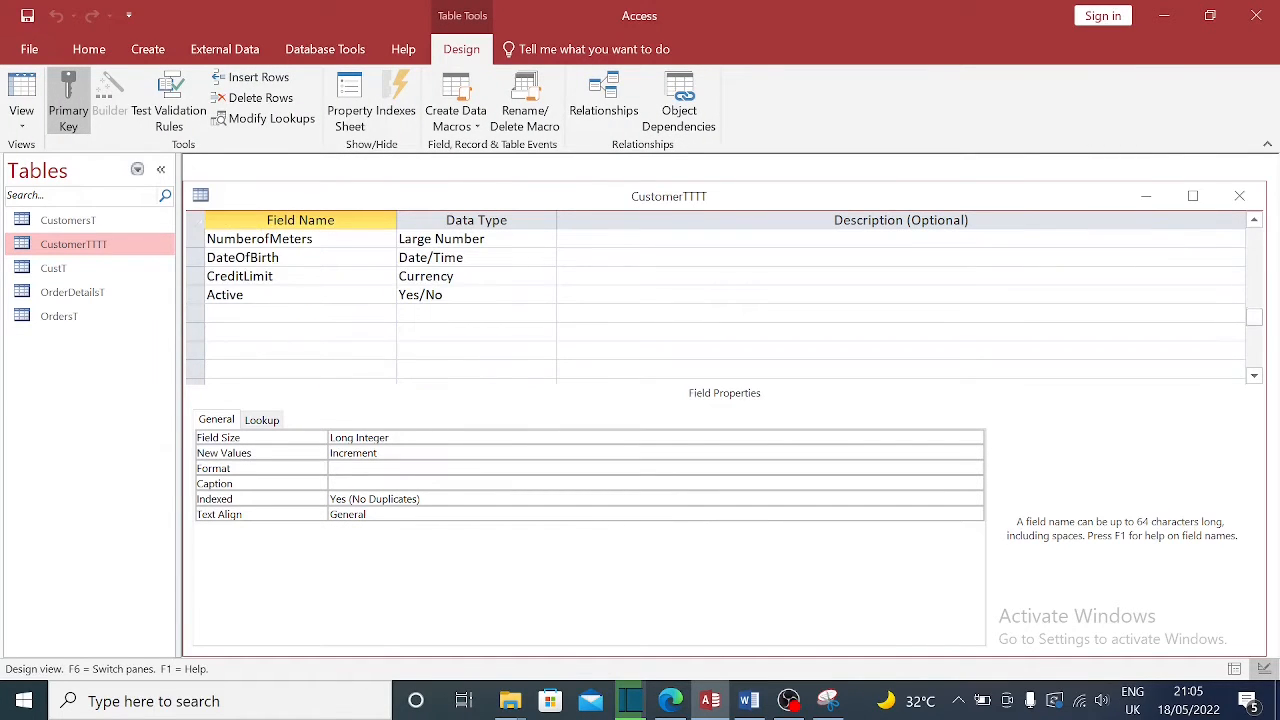
left_click(476, 295)
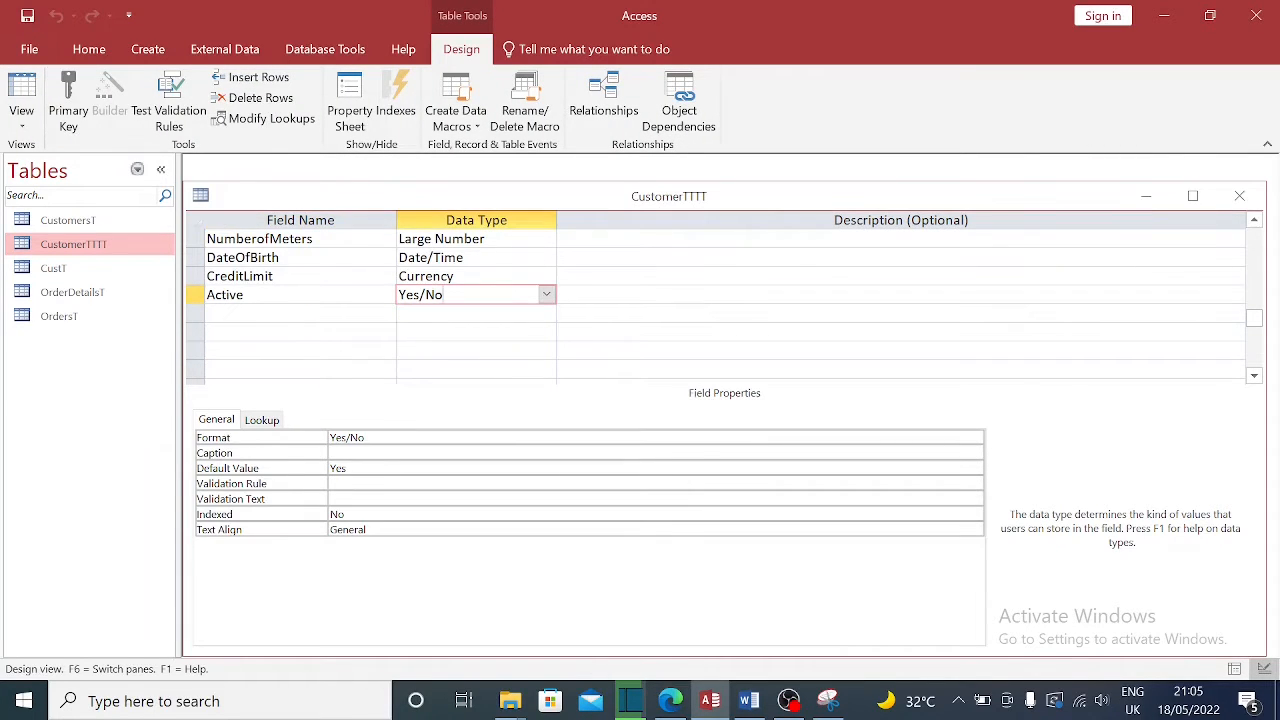
key("F6")
left_click(974, 438)
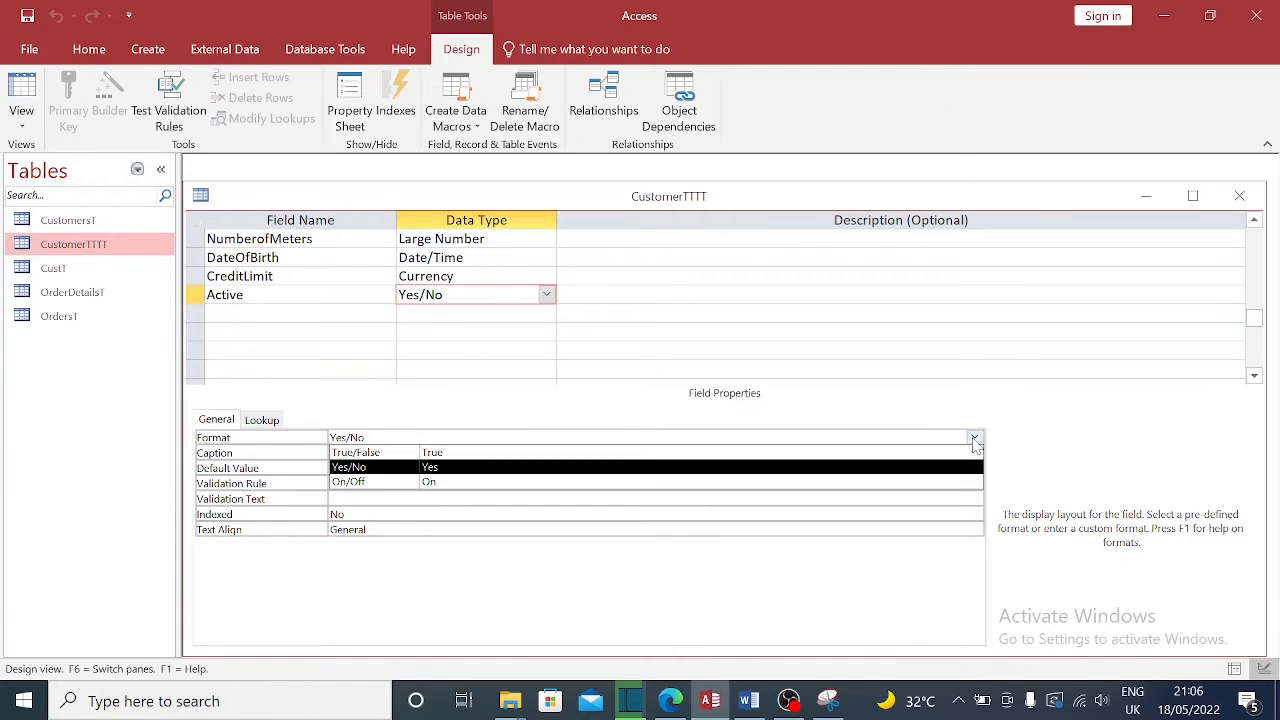
left_click(433, 455)
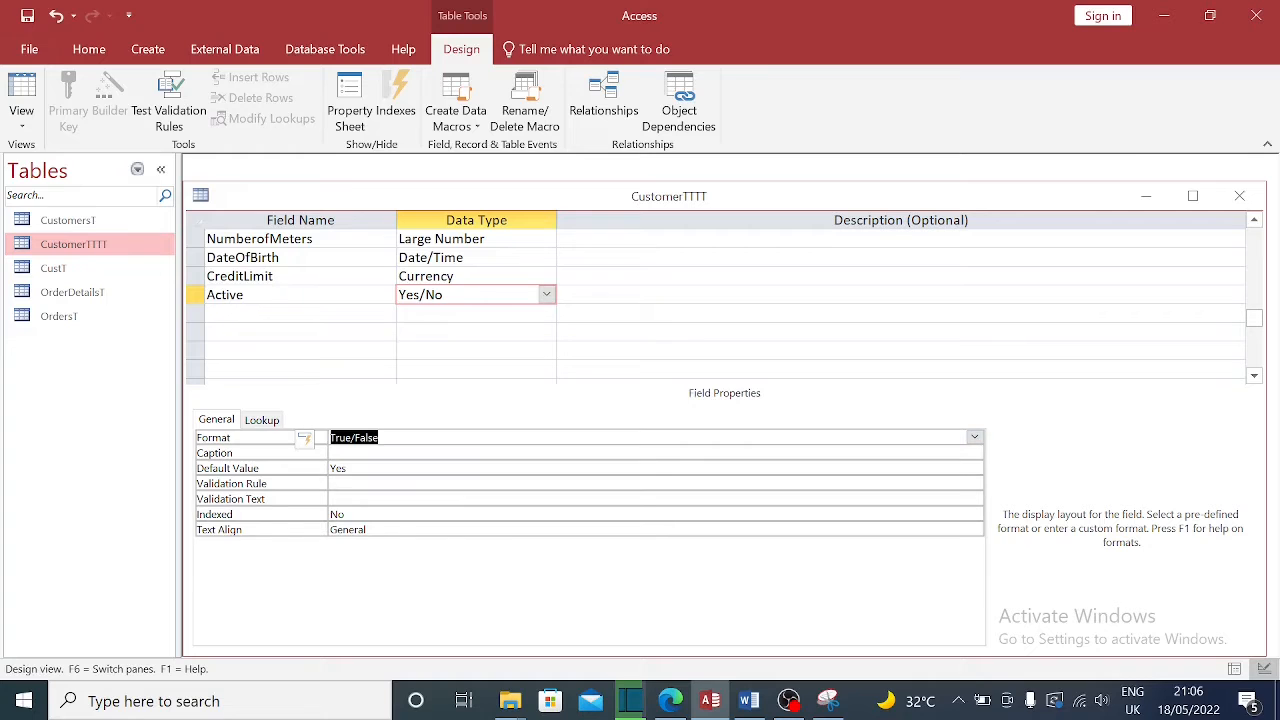
Save and close the table design, and check how the Active column displays in the CustomerTTTT datasheet
left_click(1240, 196)
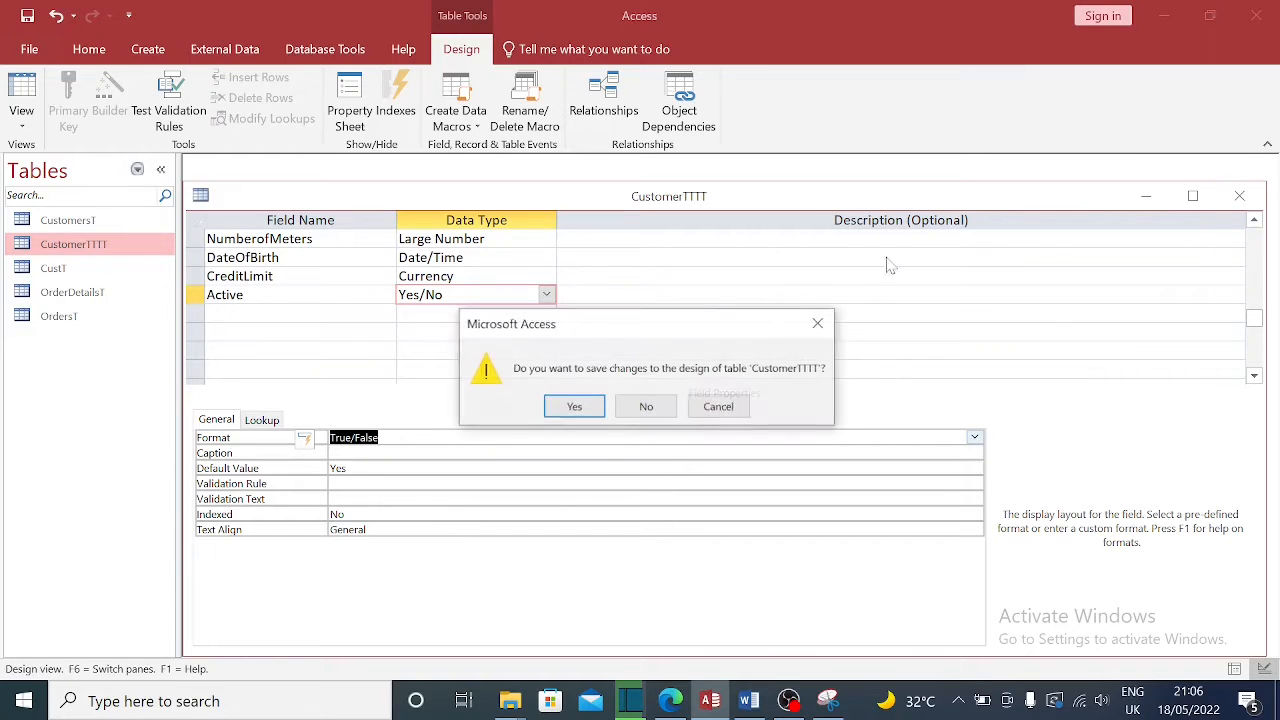
left_click(574, 406)
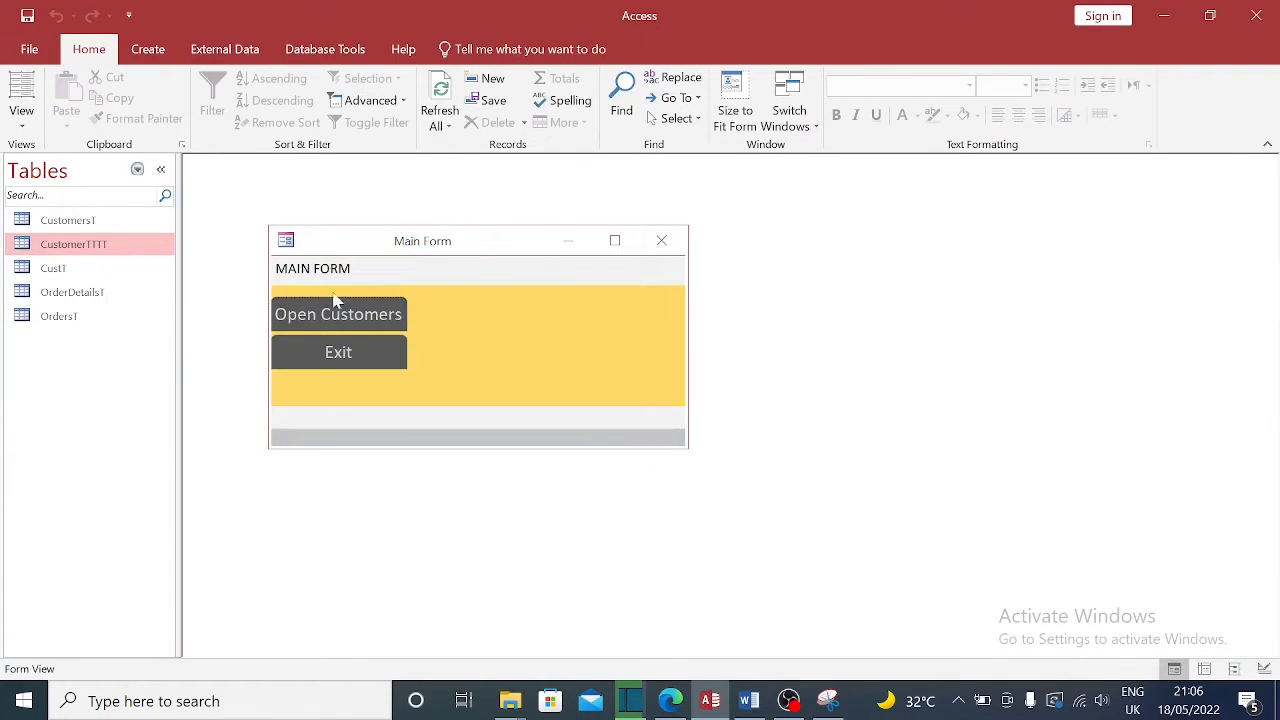
double_click(84, 245)
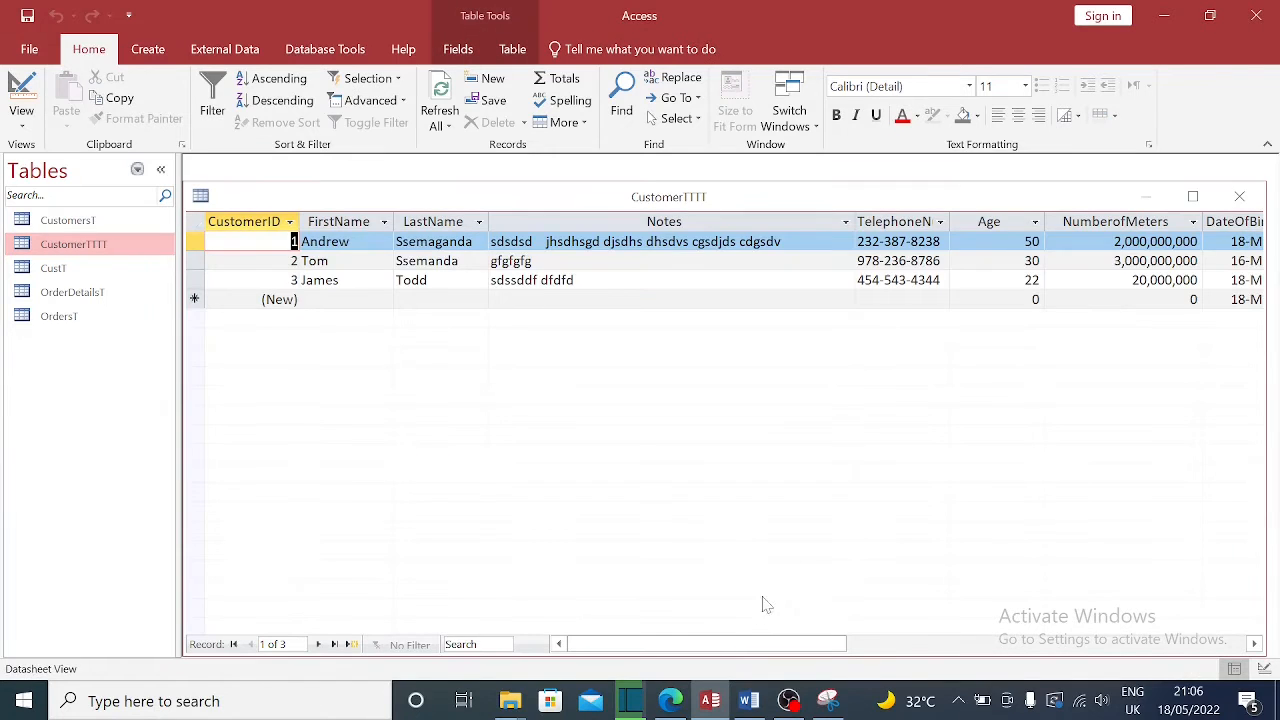
left_click_drag(730, 644, 986, 627)
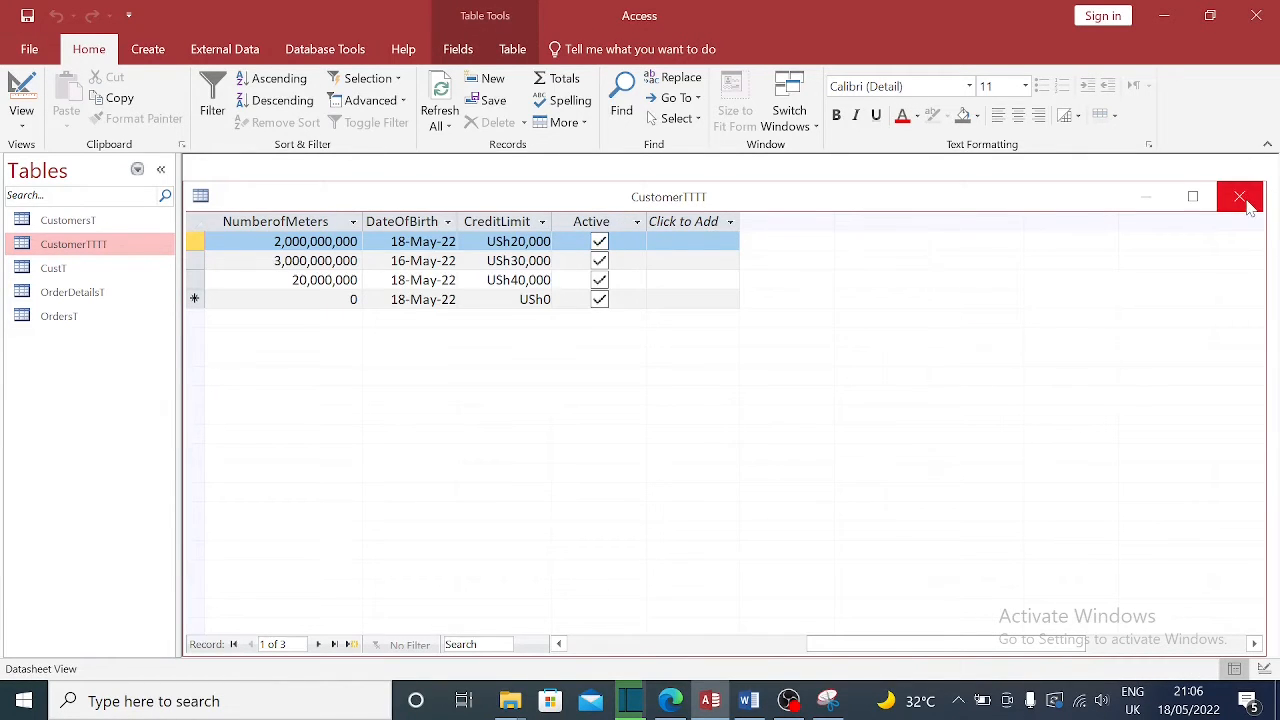
Return the table to Design View and set the Active field's format to On/Off
right_click(668, 194)
left_click(706, 277)
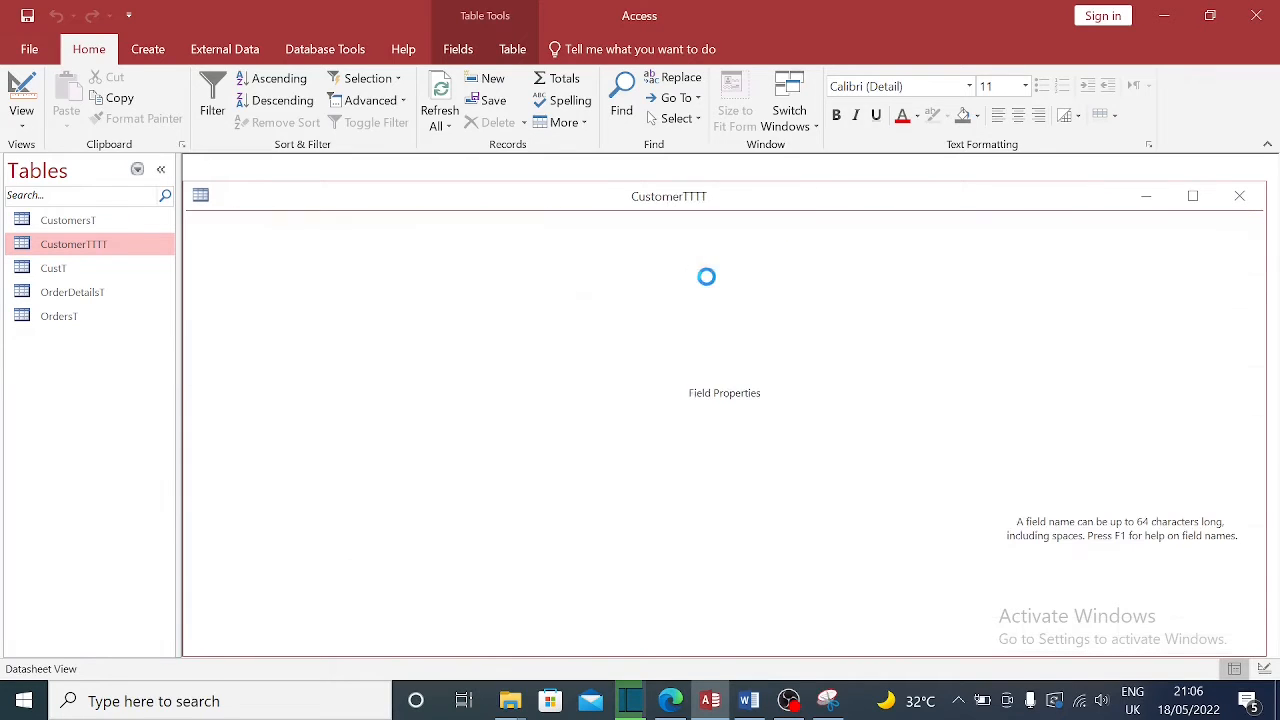
scroll(706, 290, "down", 4)
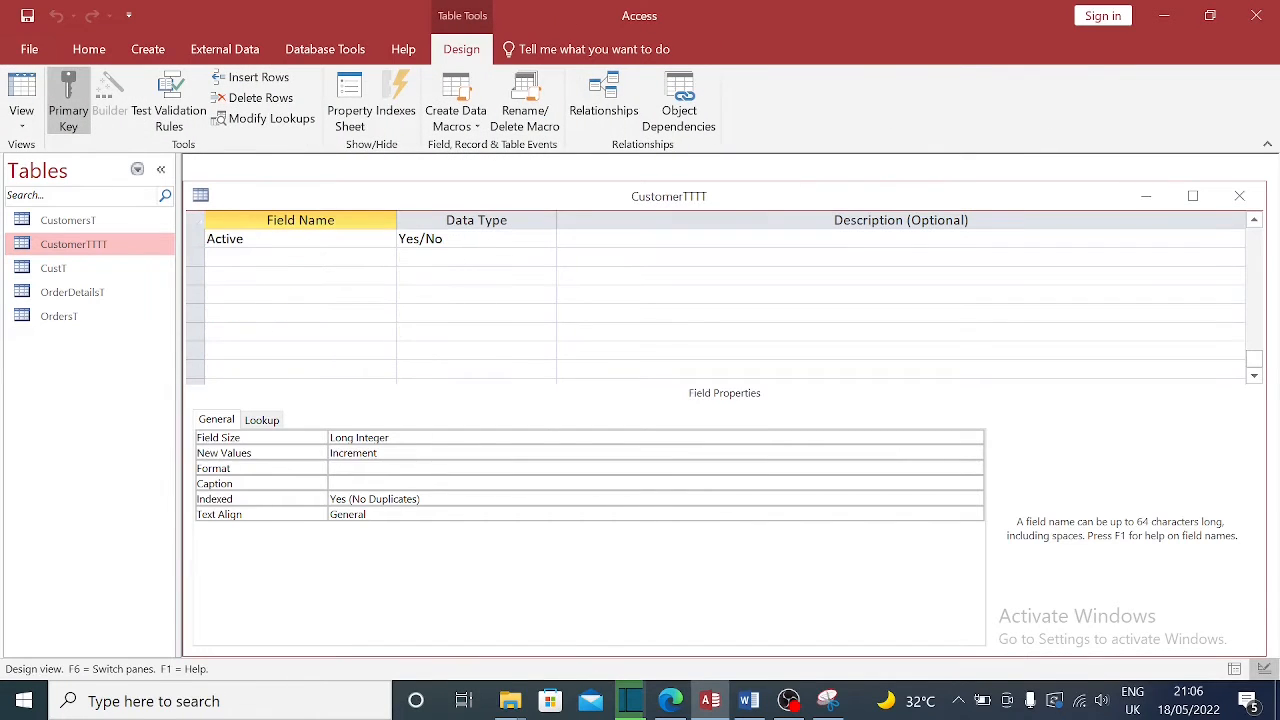
left_click(476, 239)
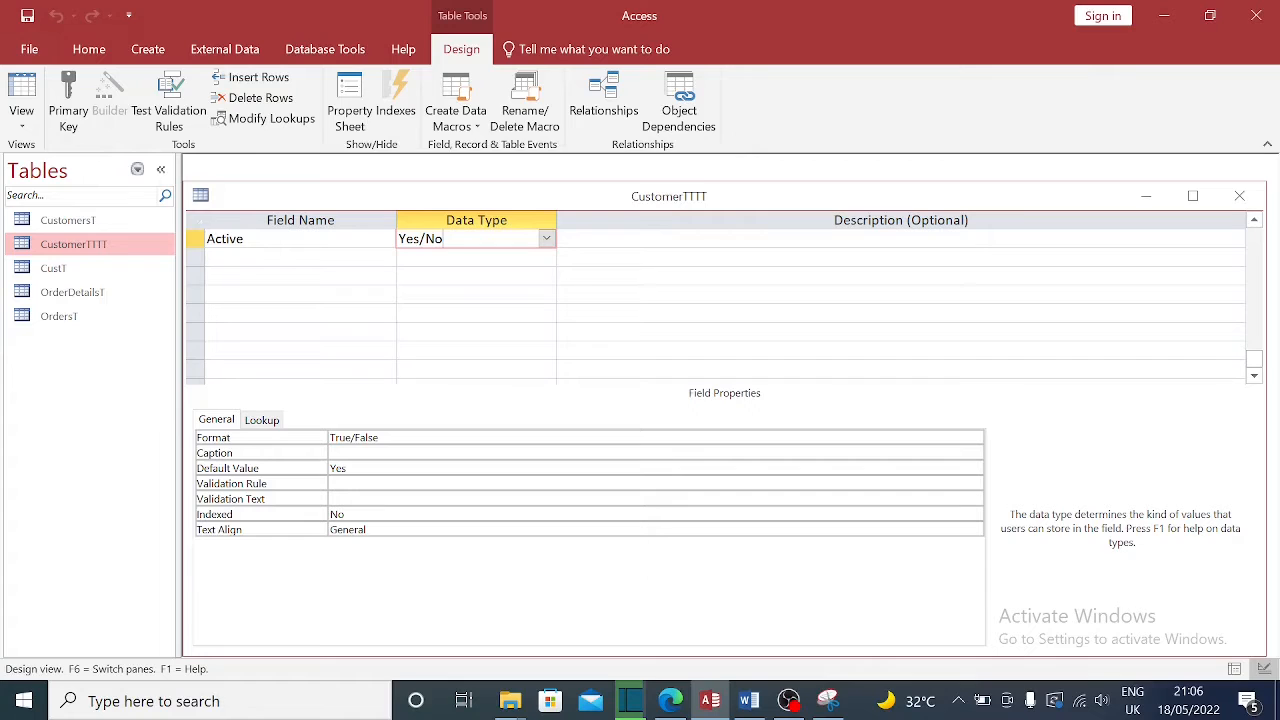
key("F6")
left_click(974, 437)
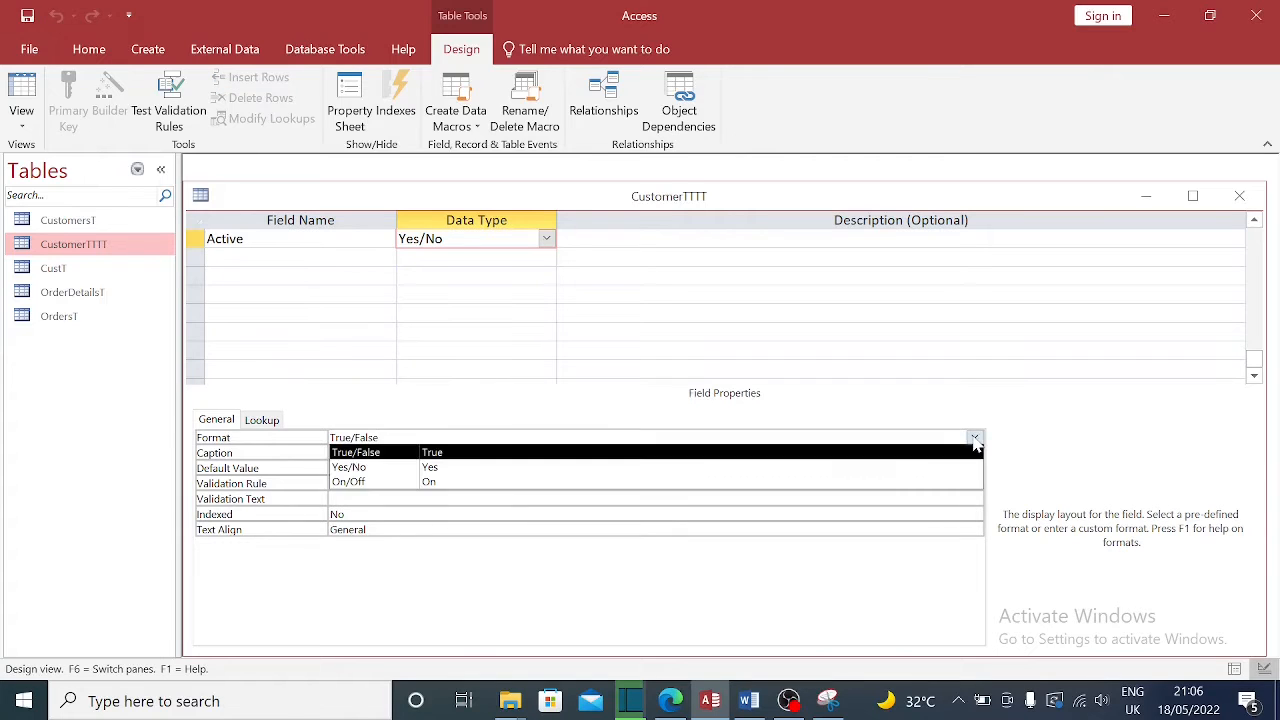
left_click(372, 482)
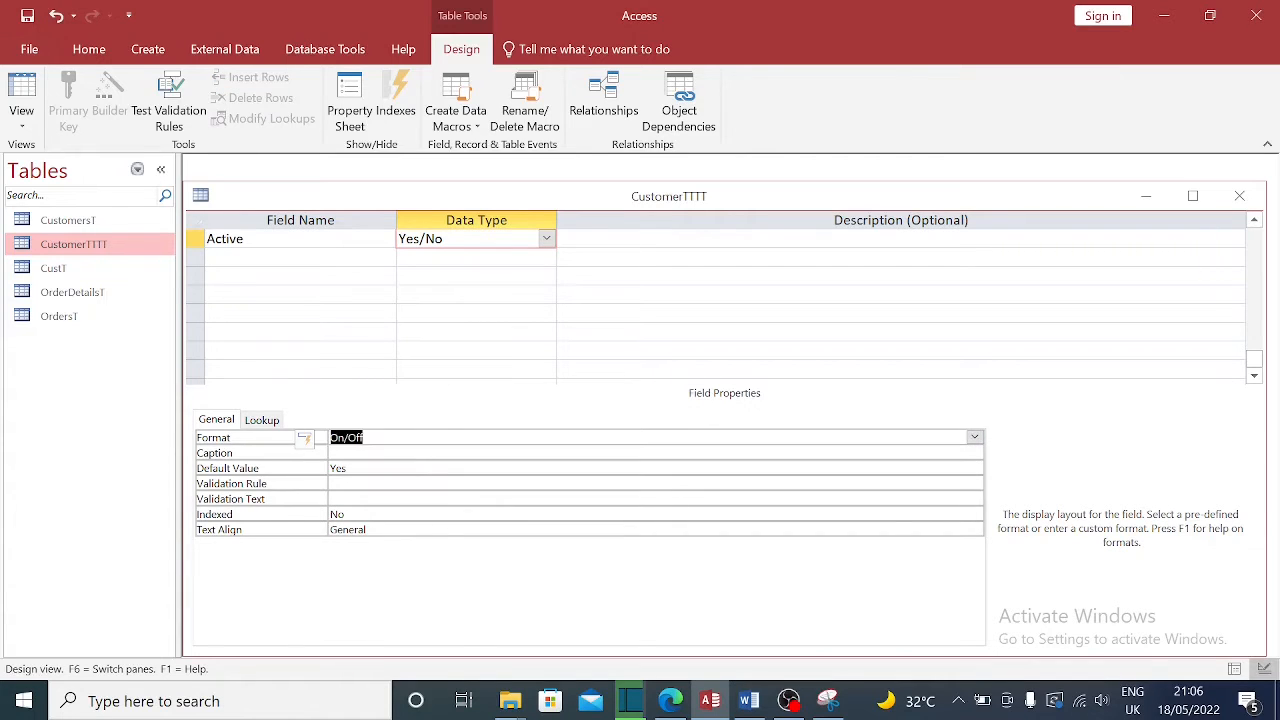
Save and close the design with the On/Off format, and reopen the CustomerTTTT datasheet at its Active column
left_click(1239, 196)
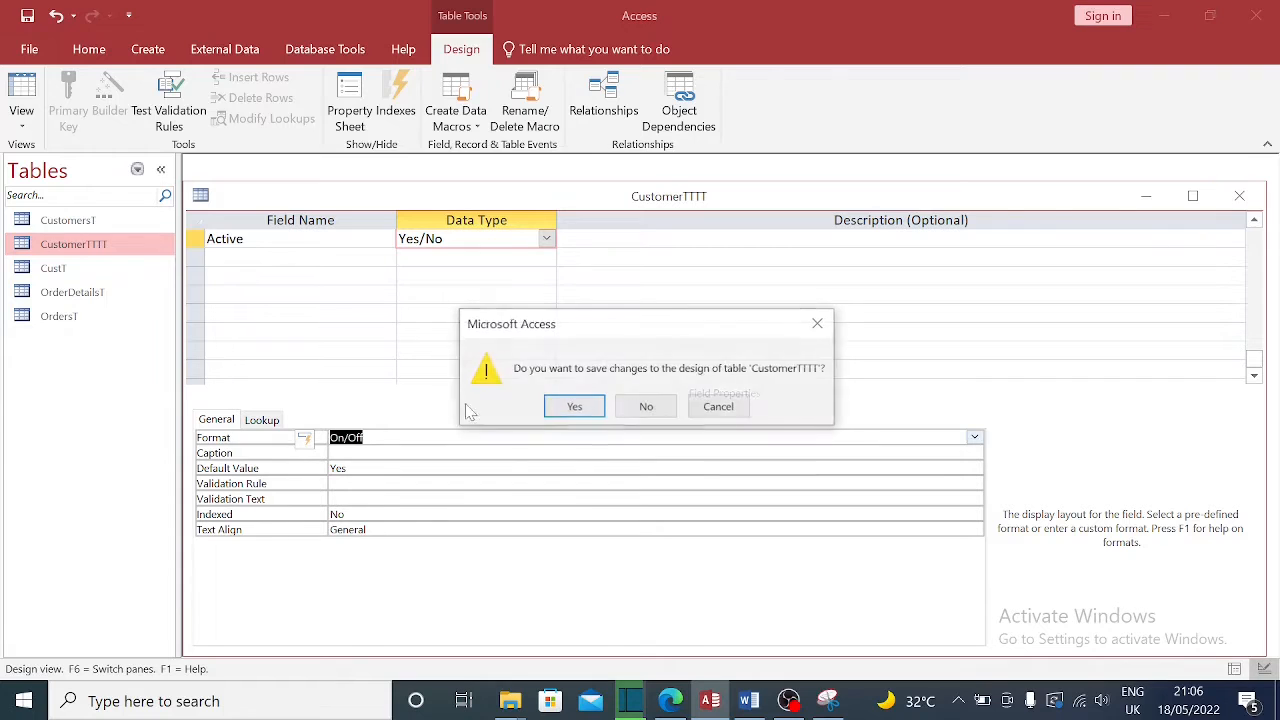
left_click(569, 400)
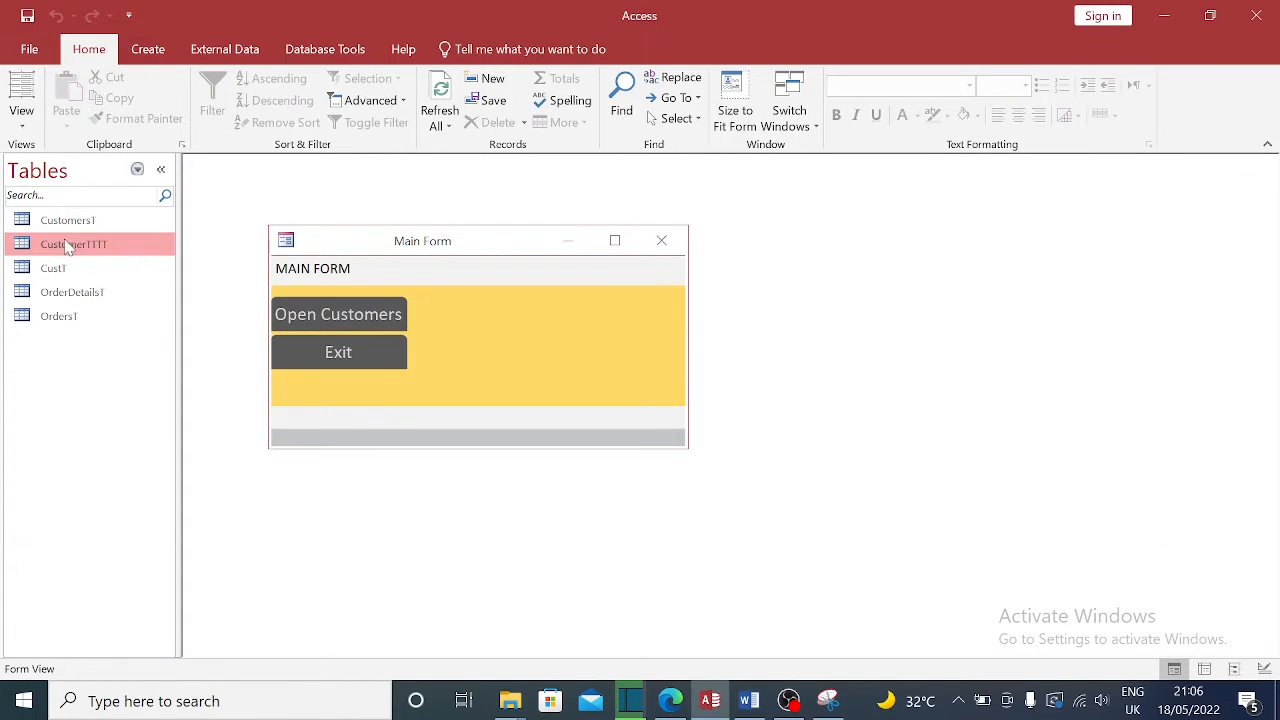
double_click(68, 248)
left_click_drag(655, 644, 893, 624)
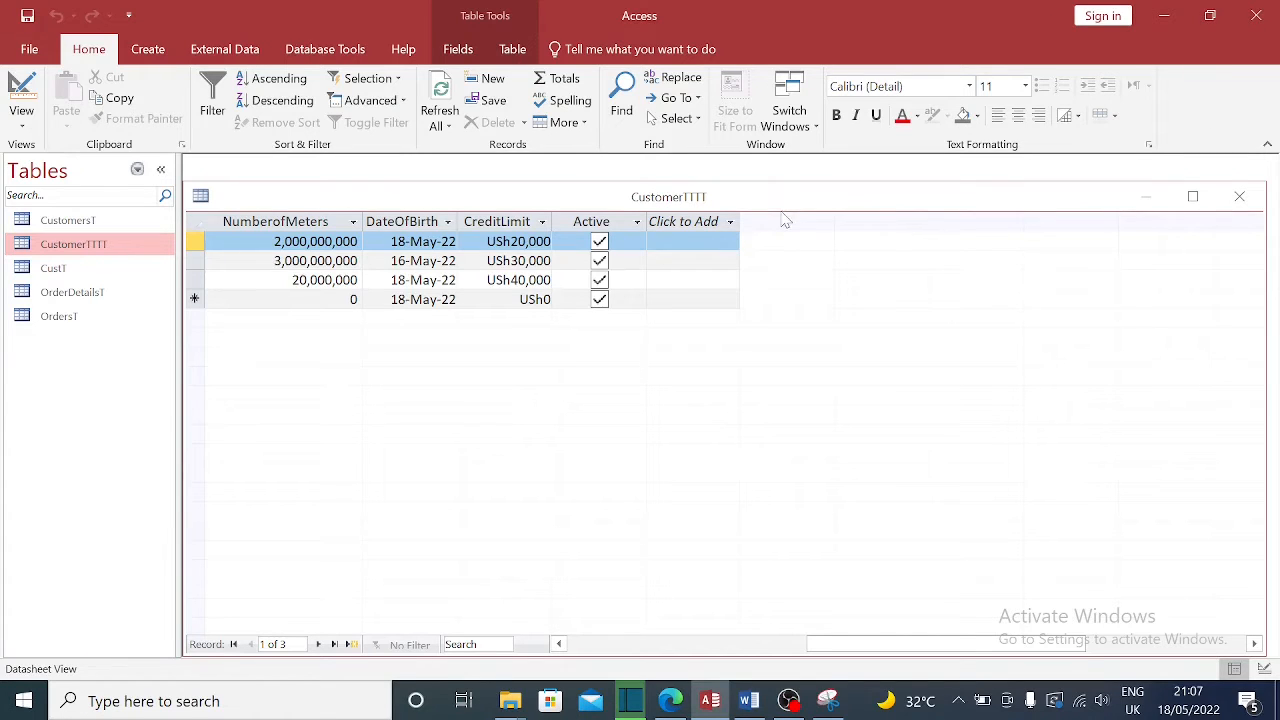
Add a field named Website with the Hyperlink data type below Active in the table's Design View
right_click(579, 198)
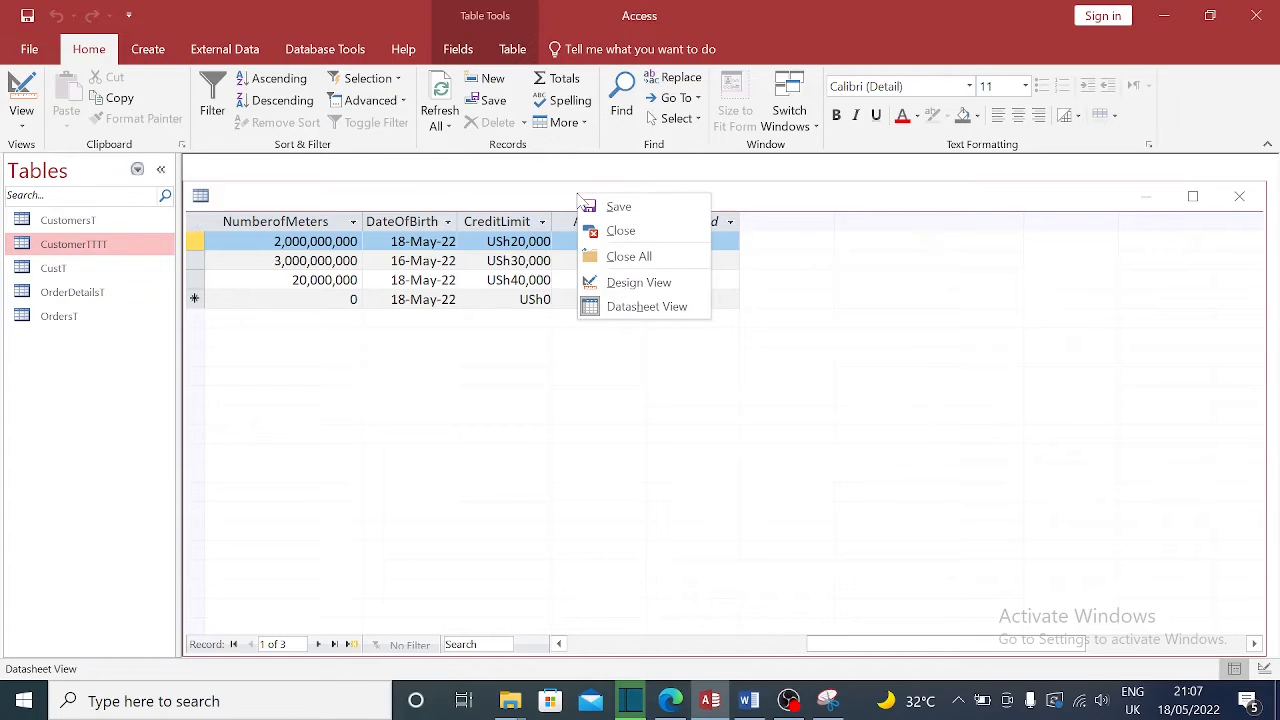
left_click(647, 288)
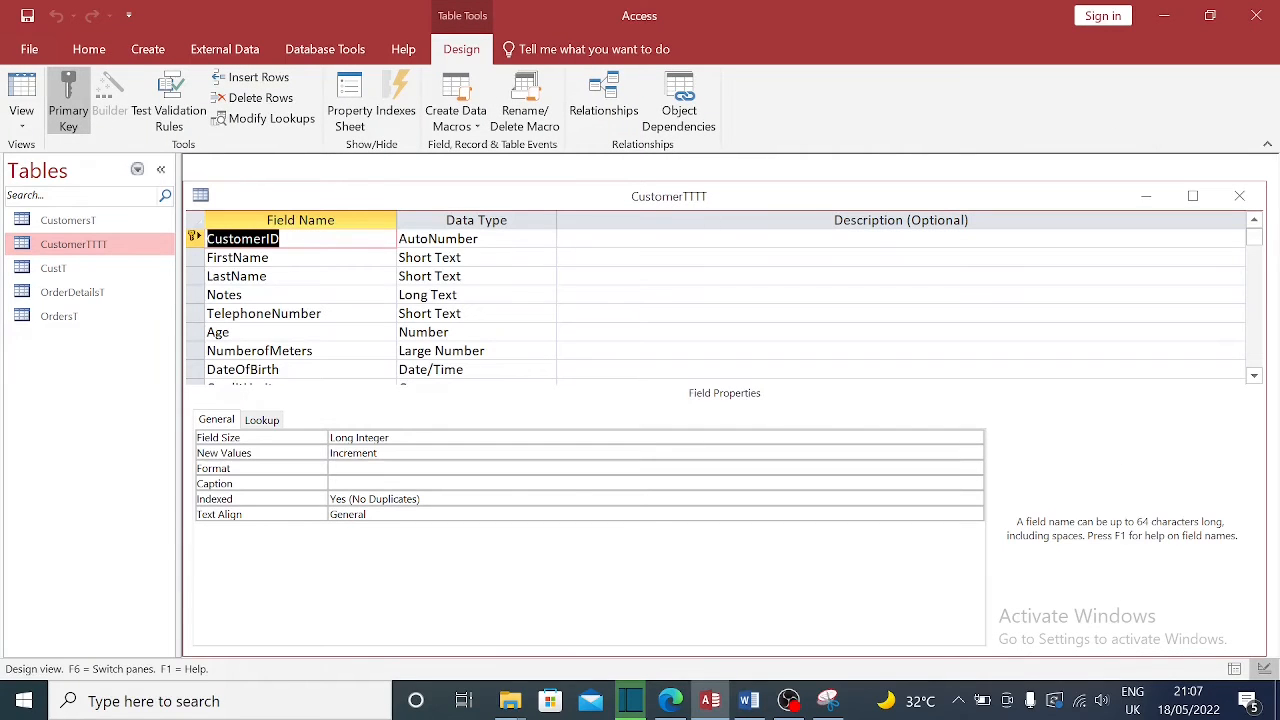
scroll(720, 300, "down", 5)
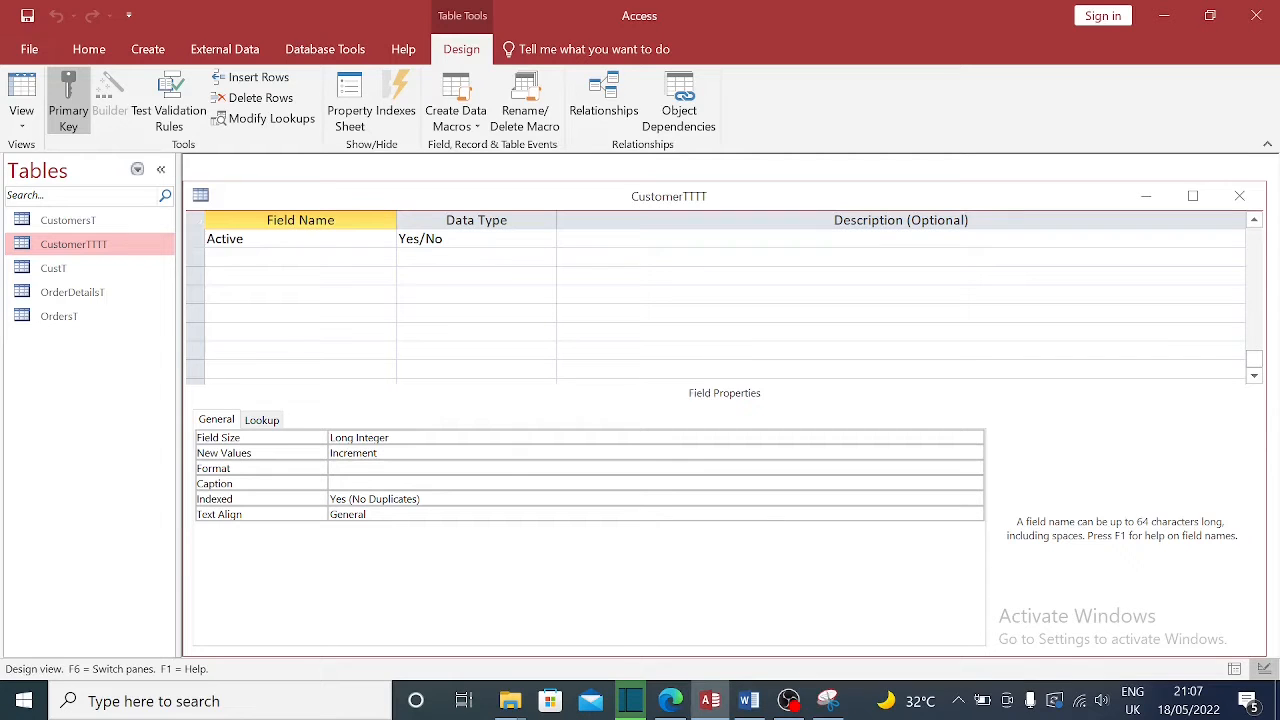
scroll(720, 300, "up", 1)
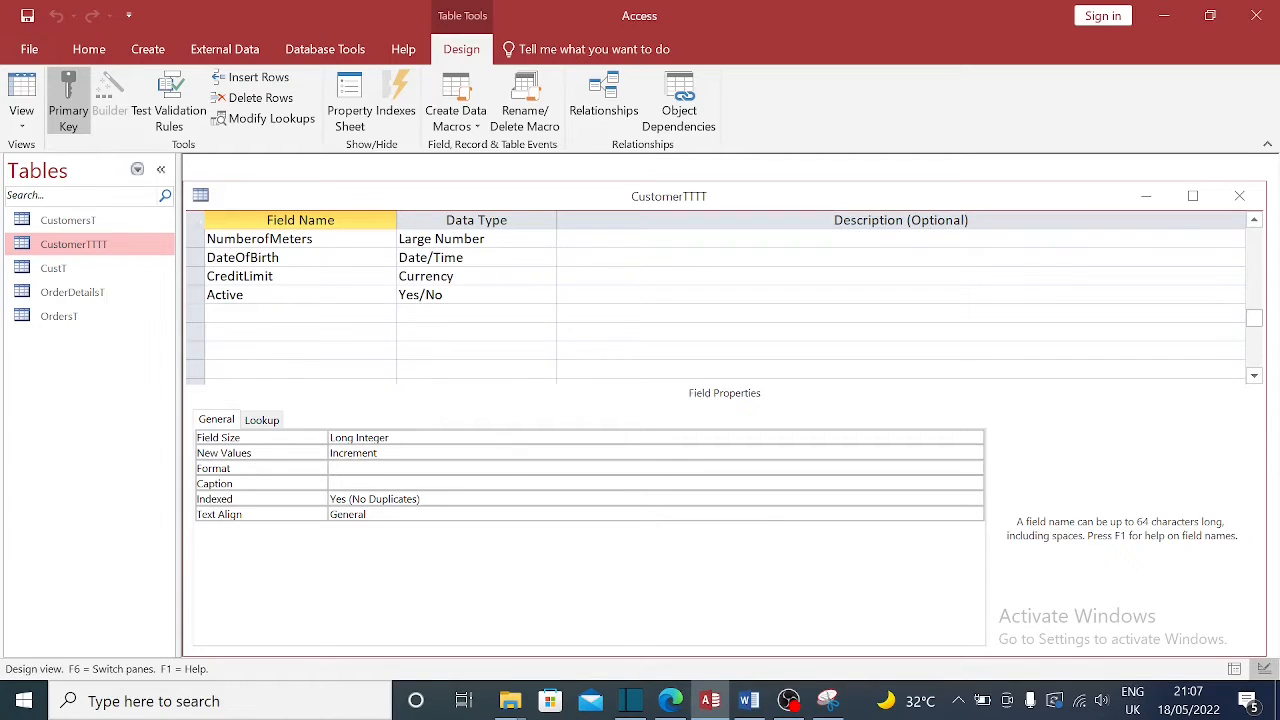
left_click(300, 313)
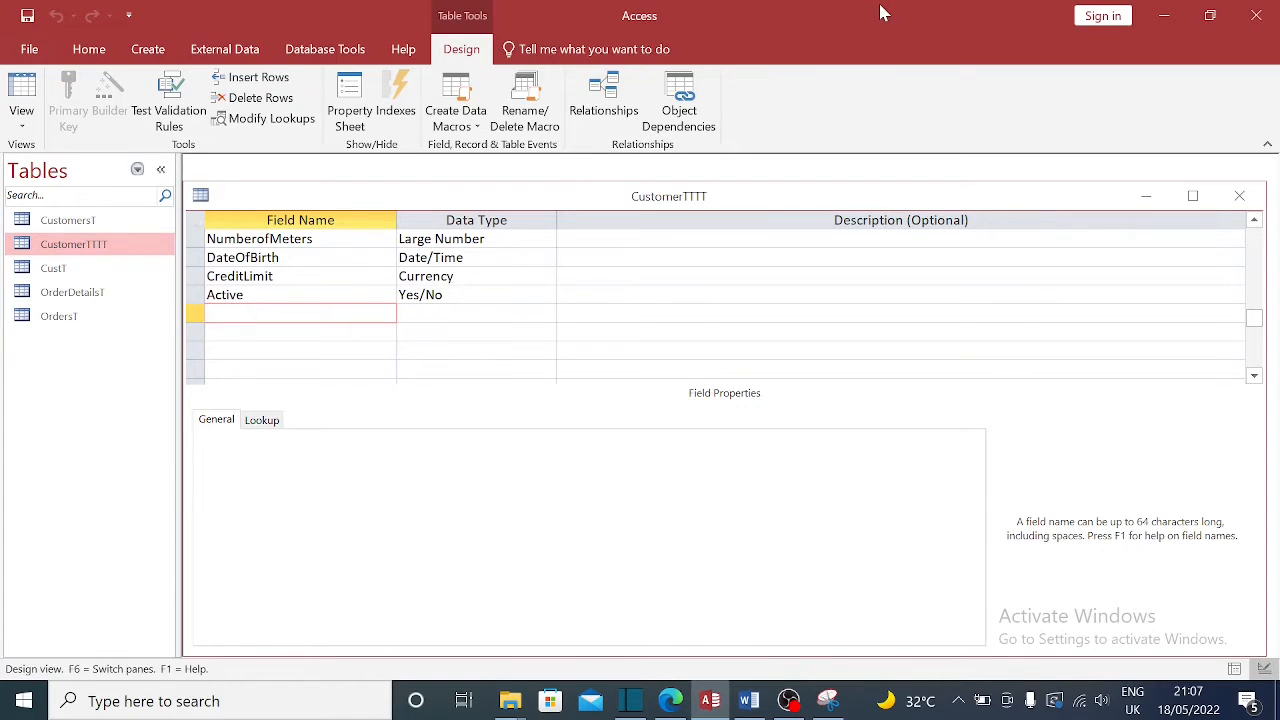
left_click(476, 313)
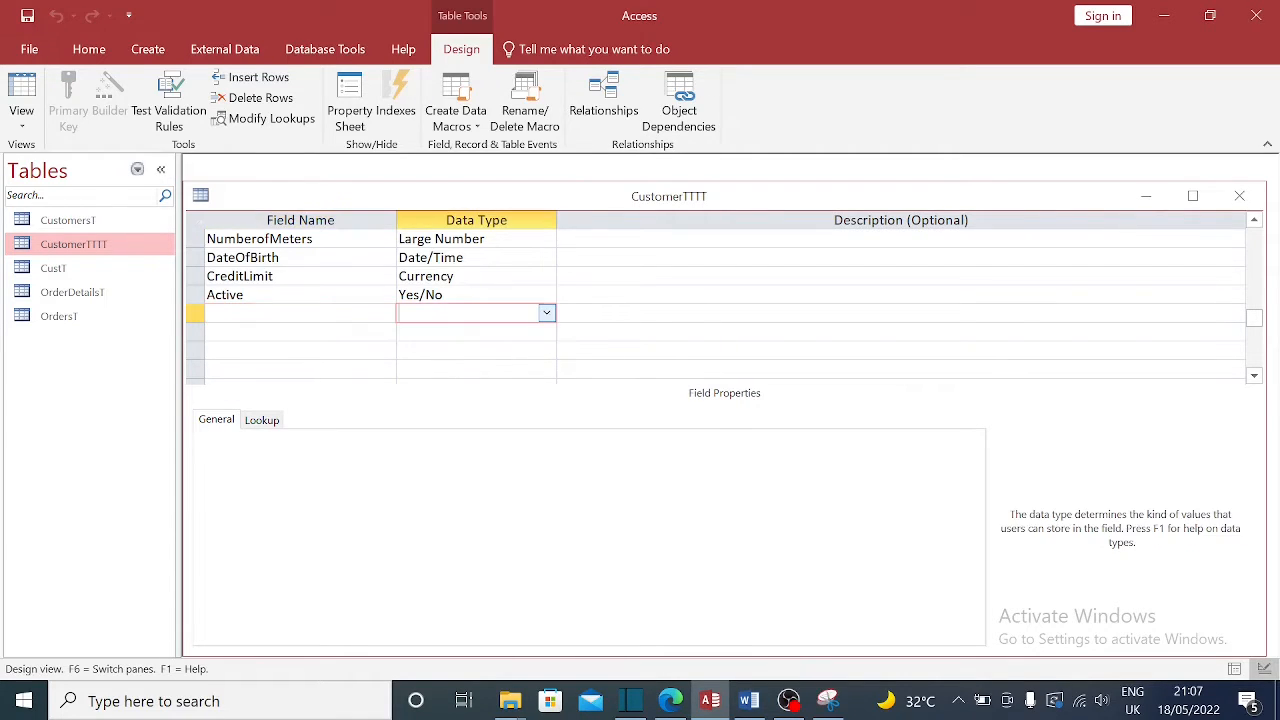
key("shift+Tab")
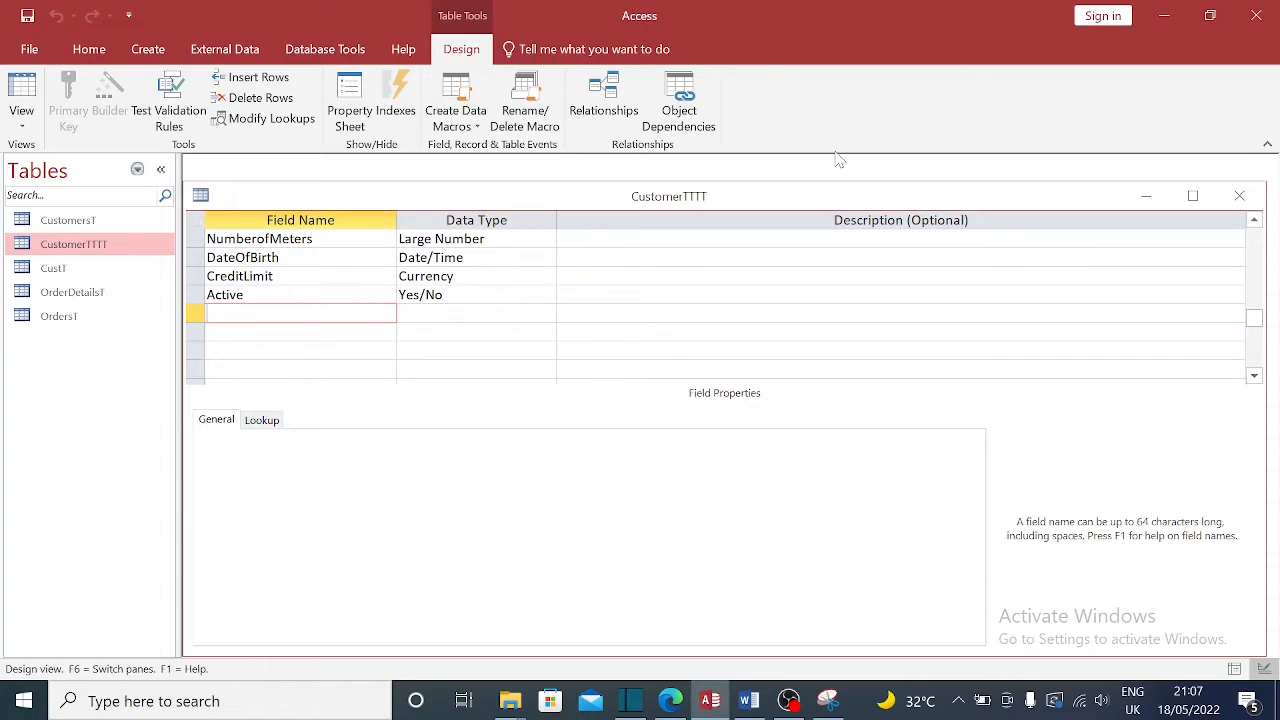
type("Website")
key("Tab")
left_click(546, 314)
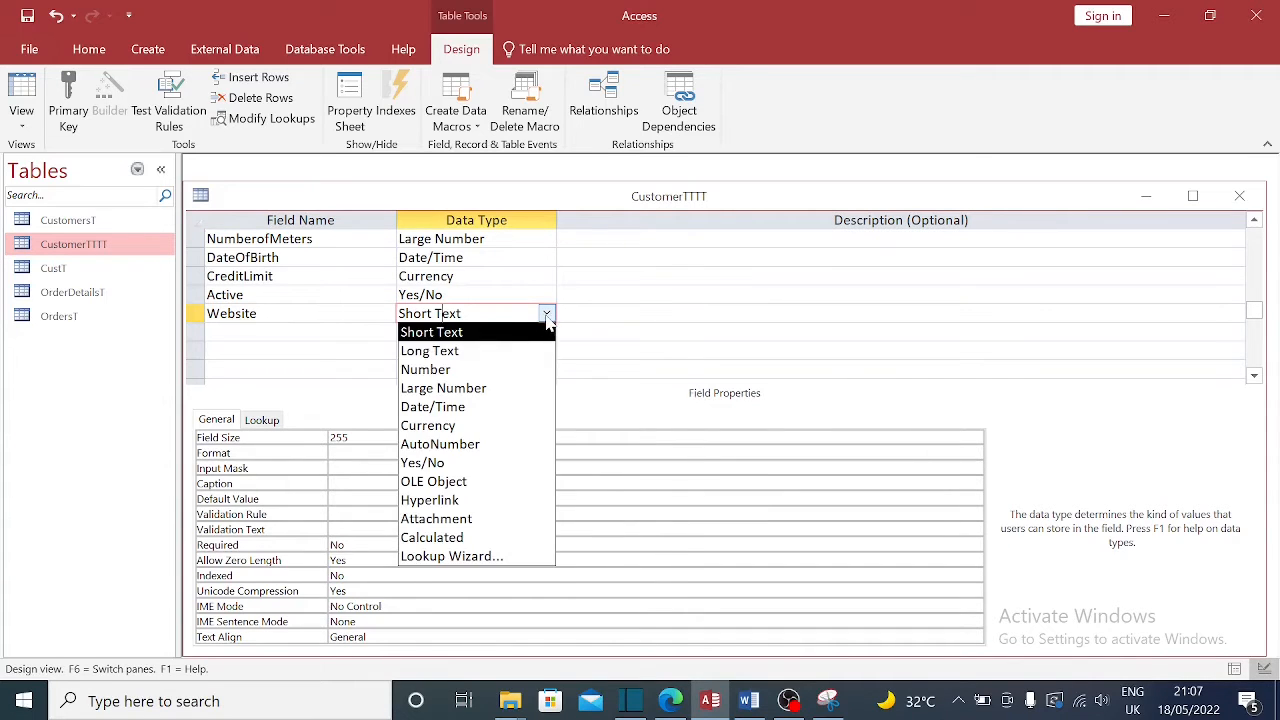
left_click(448, 502)
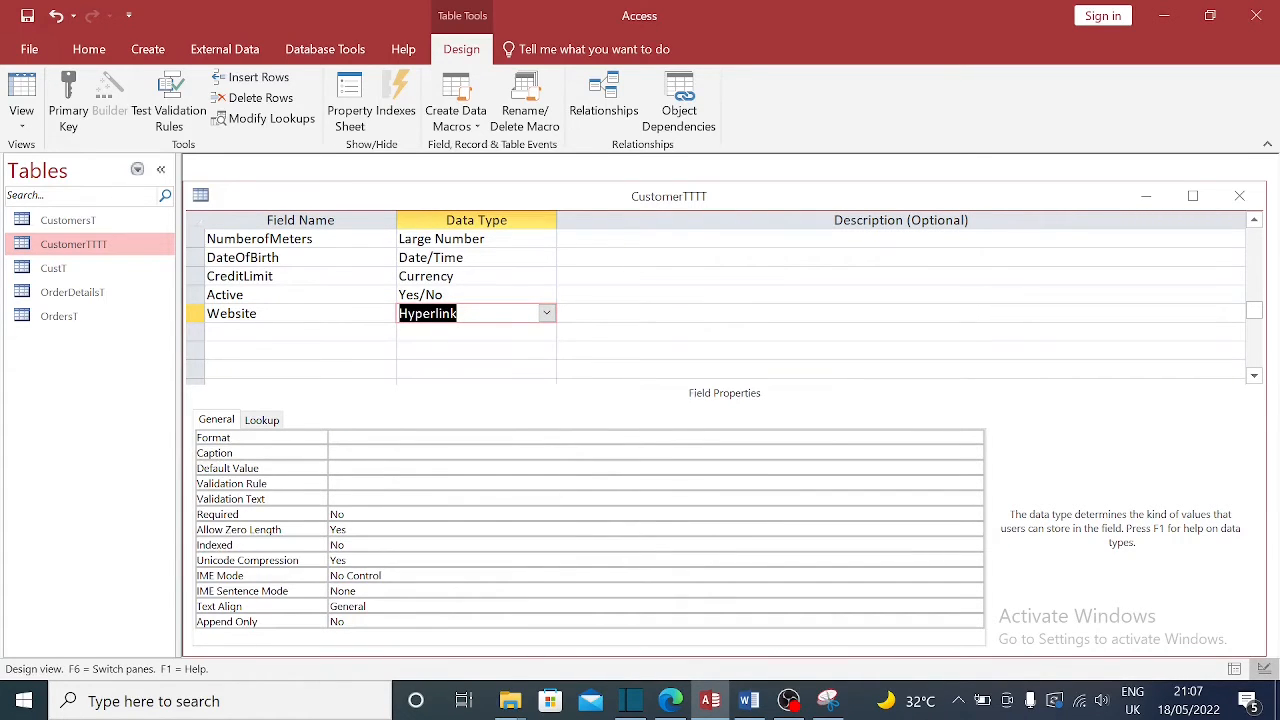
Save and close the table design, and widen the Website column in the CustomerTTTT datasheet
left_click(1239, 196)
left_click(574, 407)
double_click(69, 250)
left_click_drag(665, 644, 928, 617)
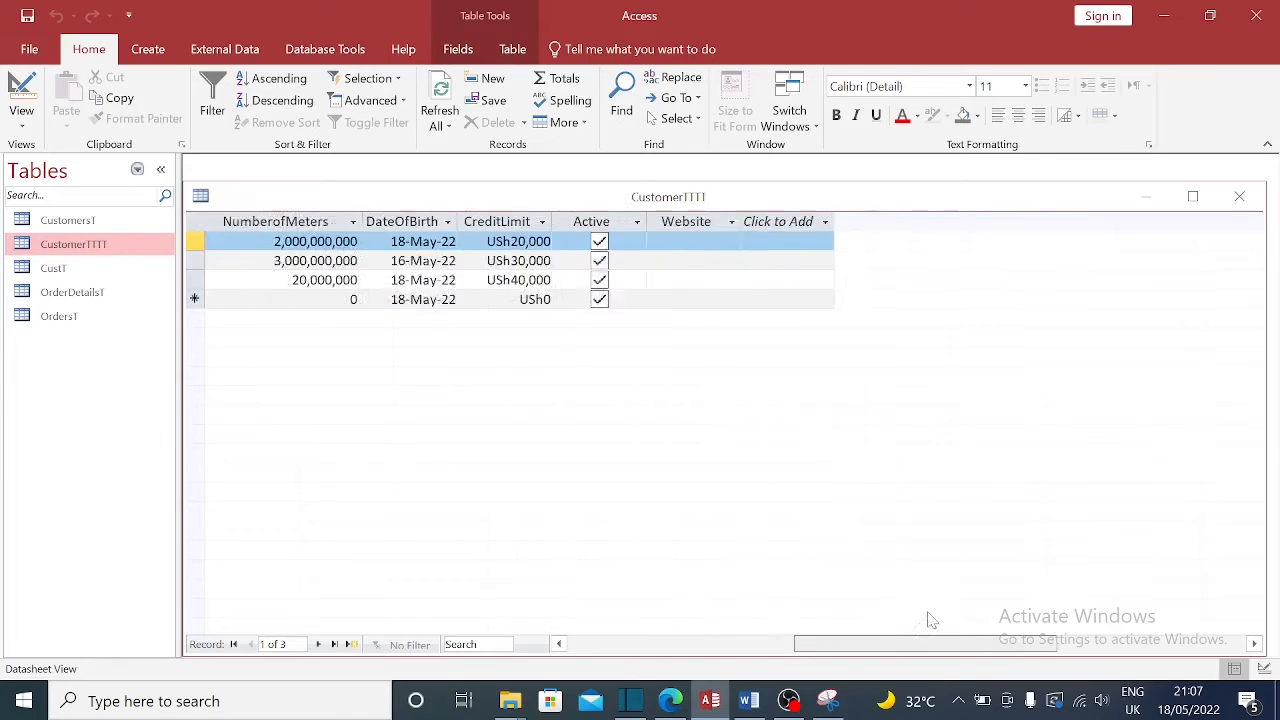
left_click_drag(583, 221, 651, 222)
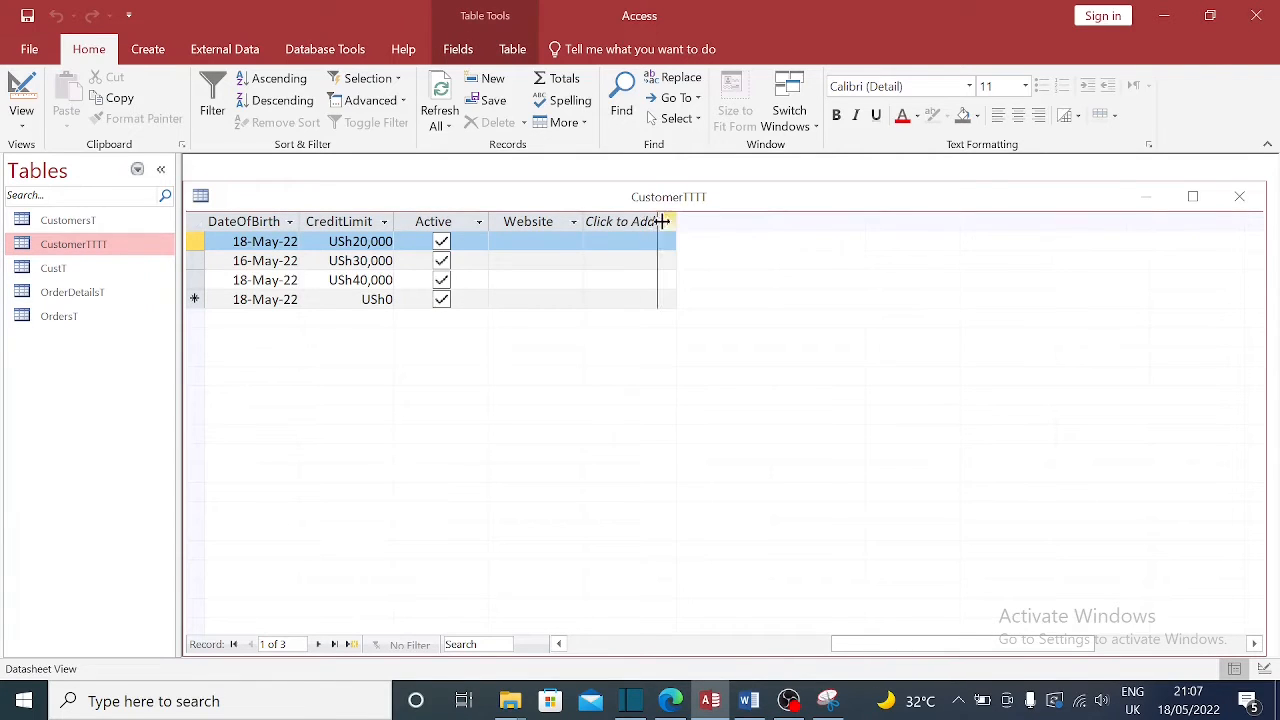
left_click(666, 222)
Enter the first record's website as a www address made of the customer's first name and .com
left_click(547, 245)
left_click(528, 246)
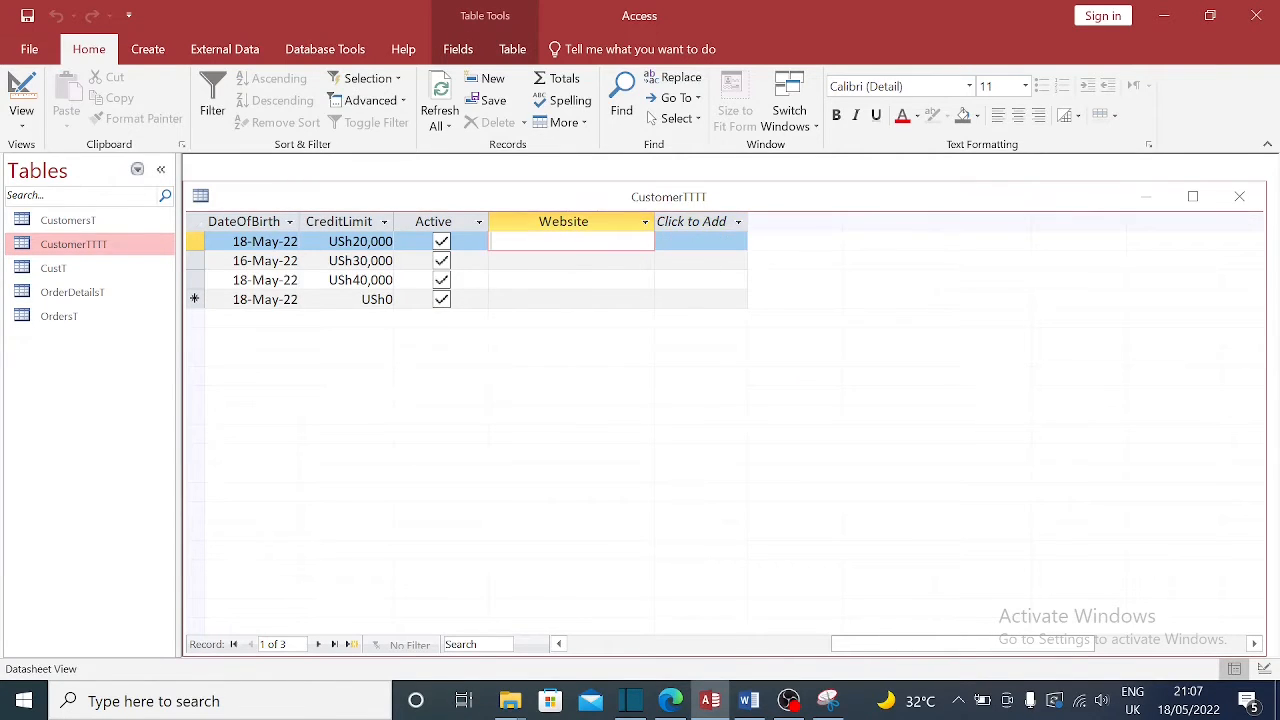
type("www.andrew")
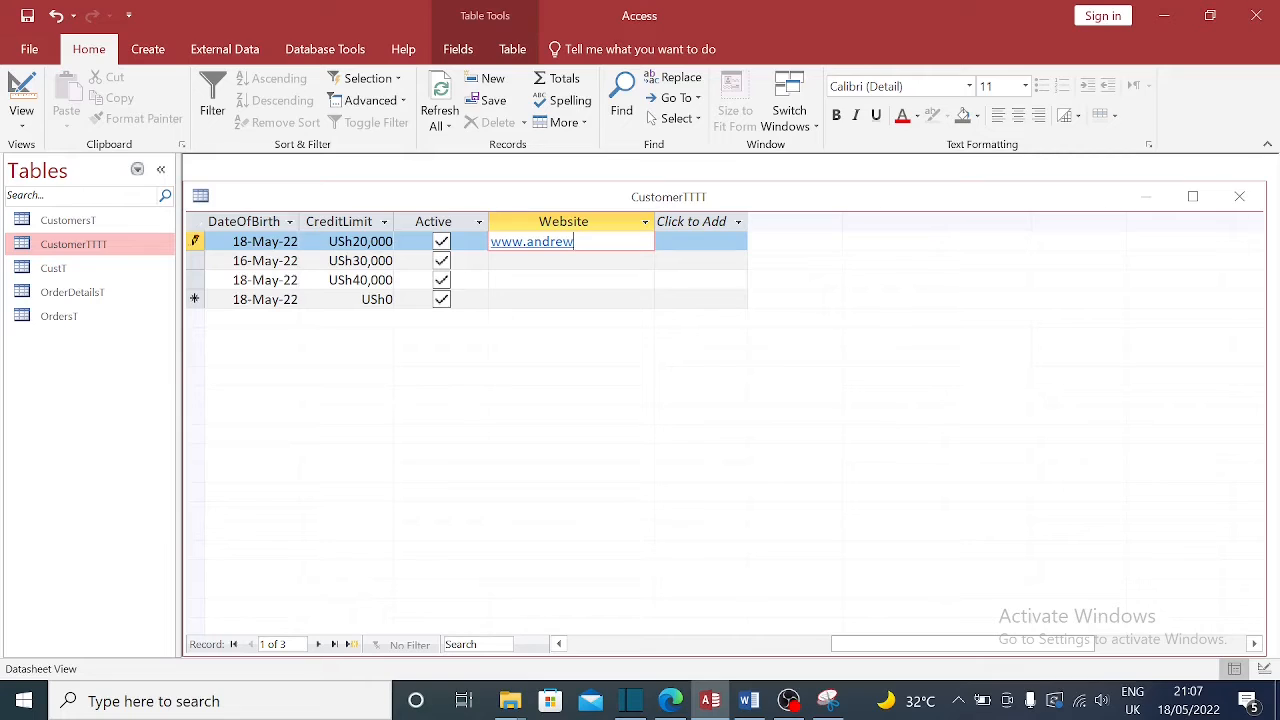
type(".copm")
key("BackSpace")
key("BackSpace")
type("m")
Enter the second record's website as a www address from the customer's first name and .com, and close the table, saving its layout
left_click(532, 259)
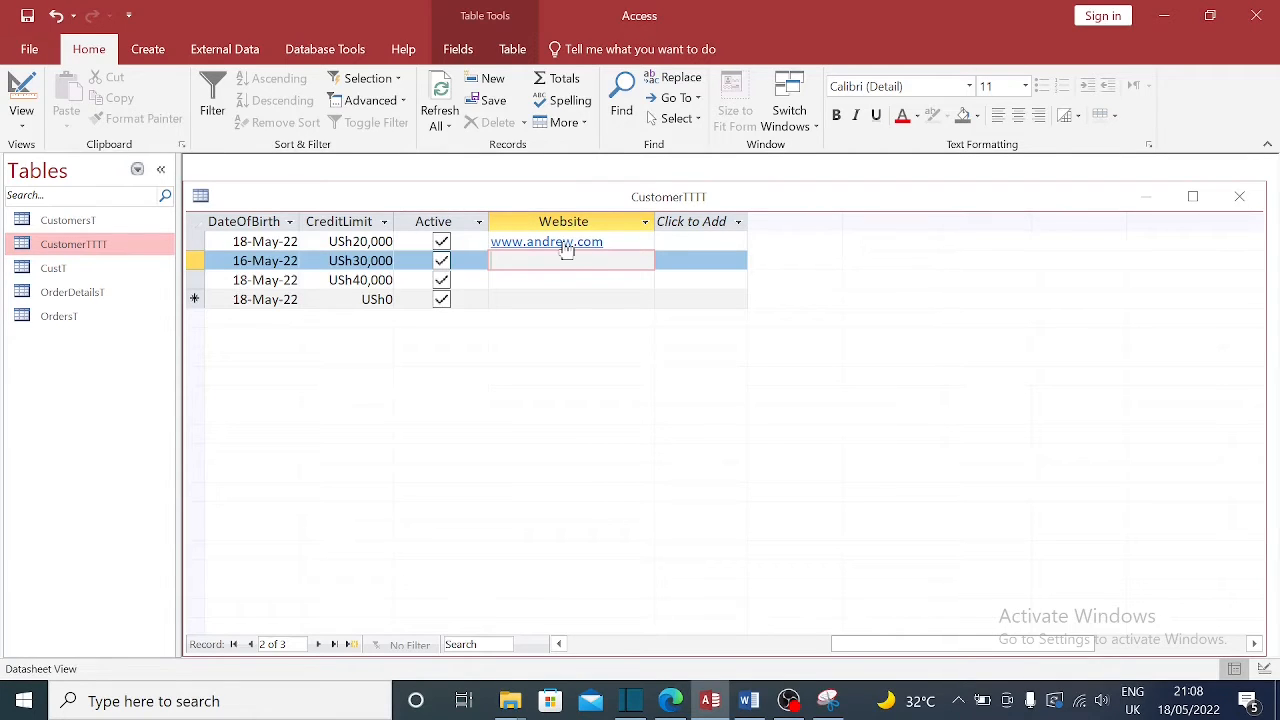
type("www.tom.com")
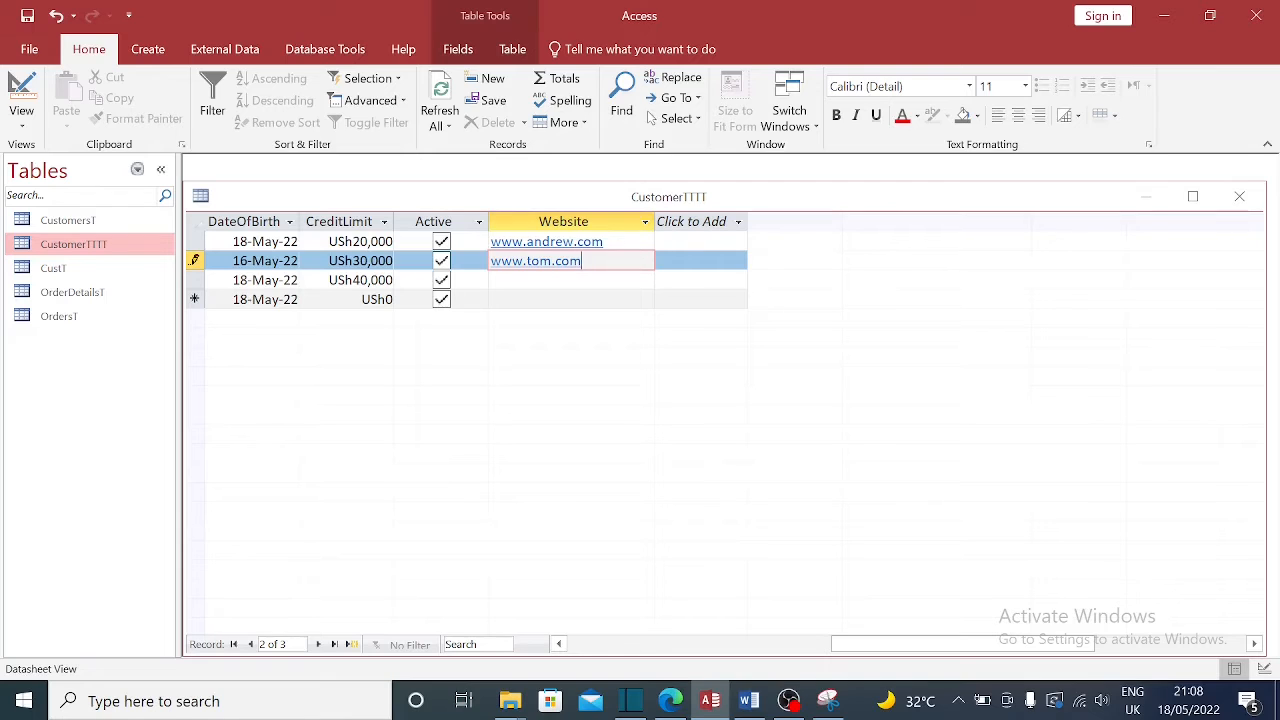
key("Tab")
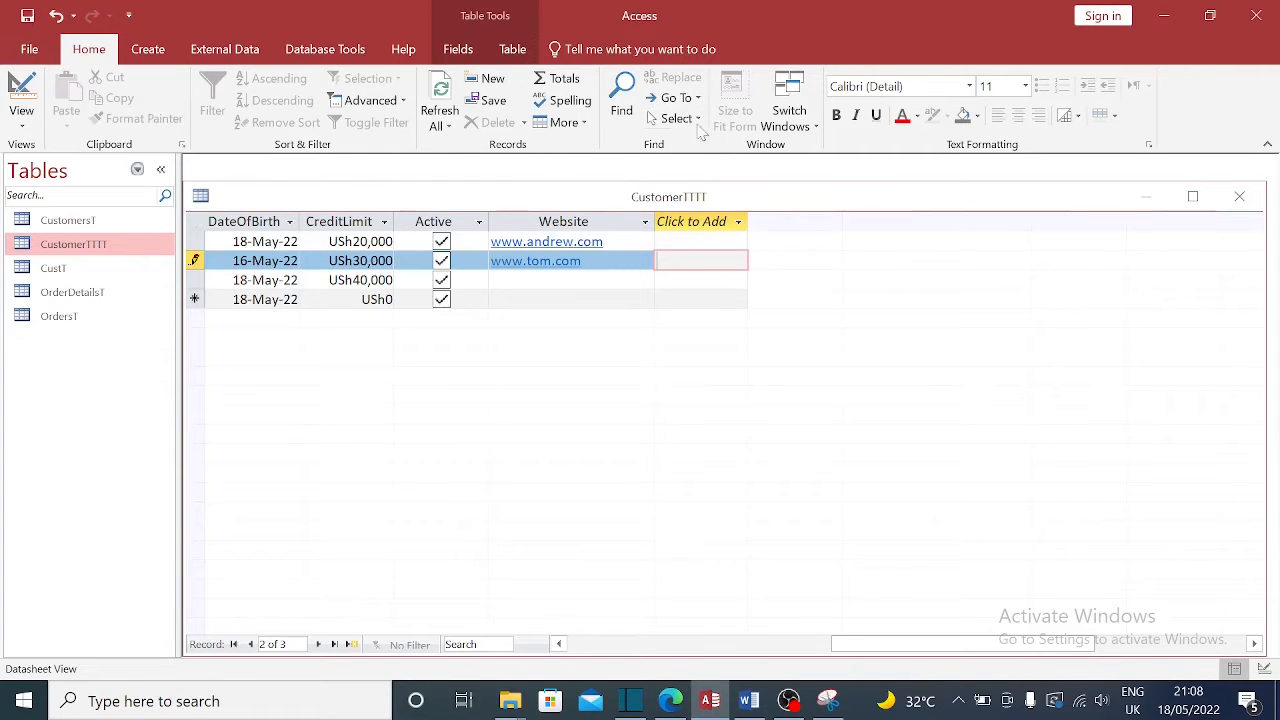
left_click(1240, 197)
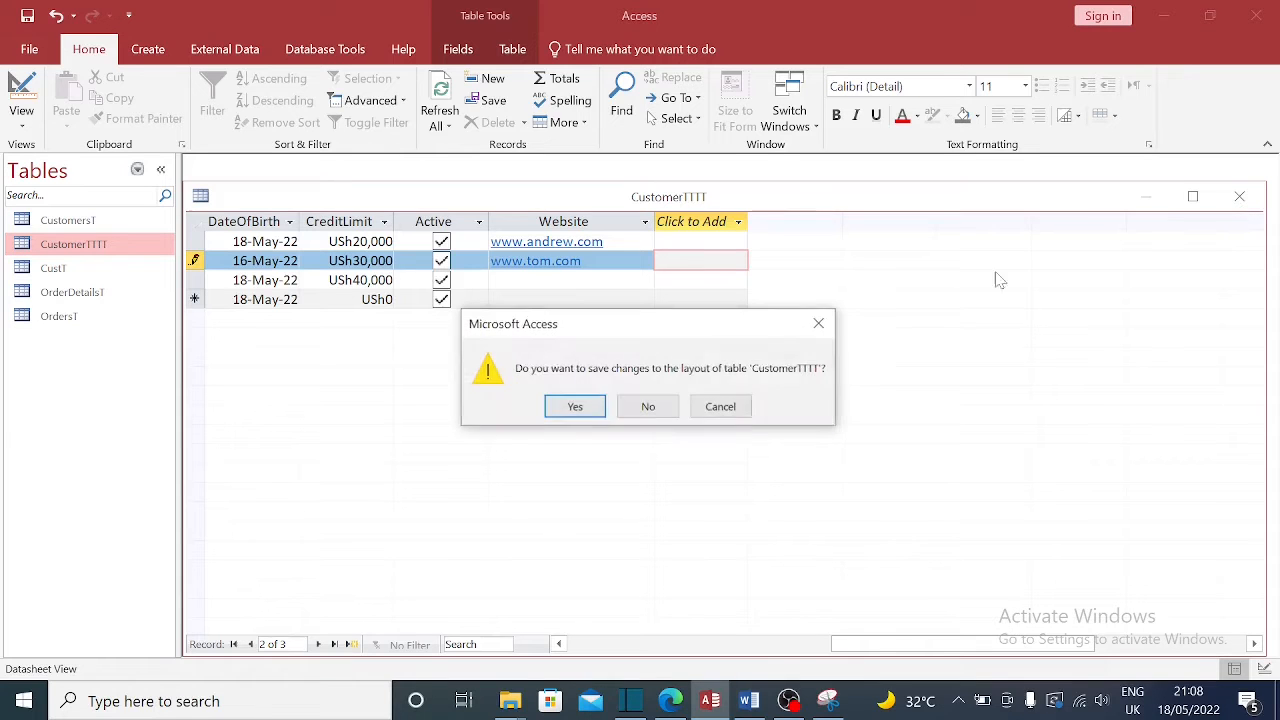
left_click(571, 408)
Add a field named Photo with the Attachment data type below Website in the CustomerTTTT table's Design View
right_click(84, 247)
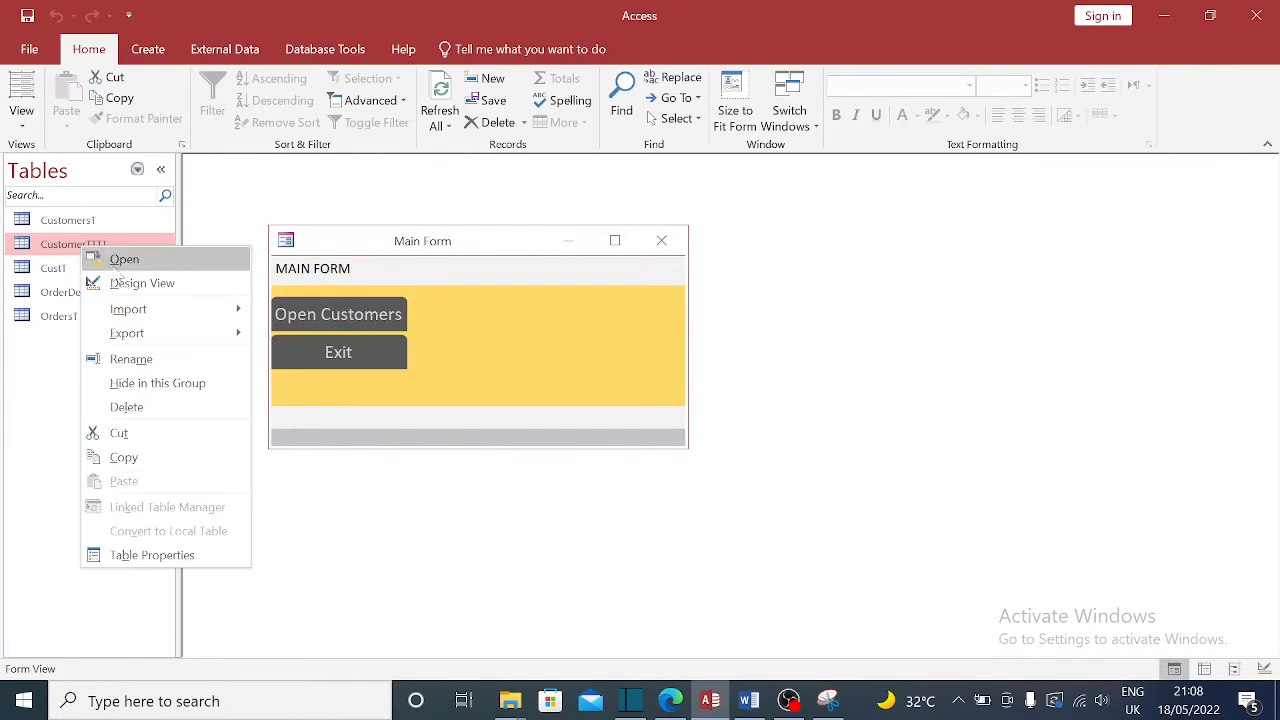
left_click(124, 284)
scroll(720, 300, "down", 2)
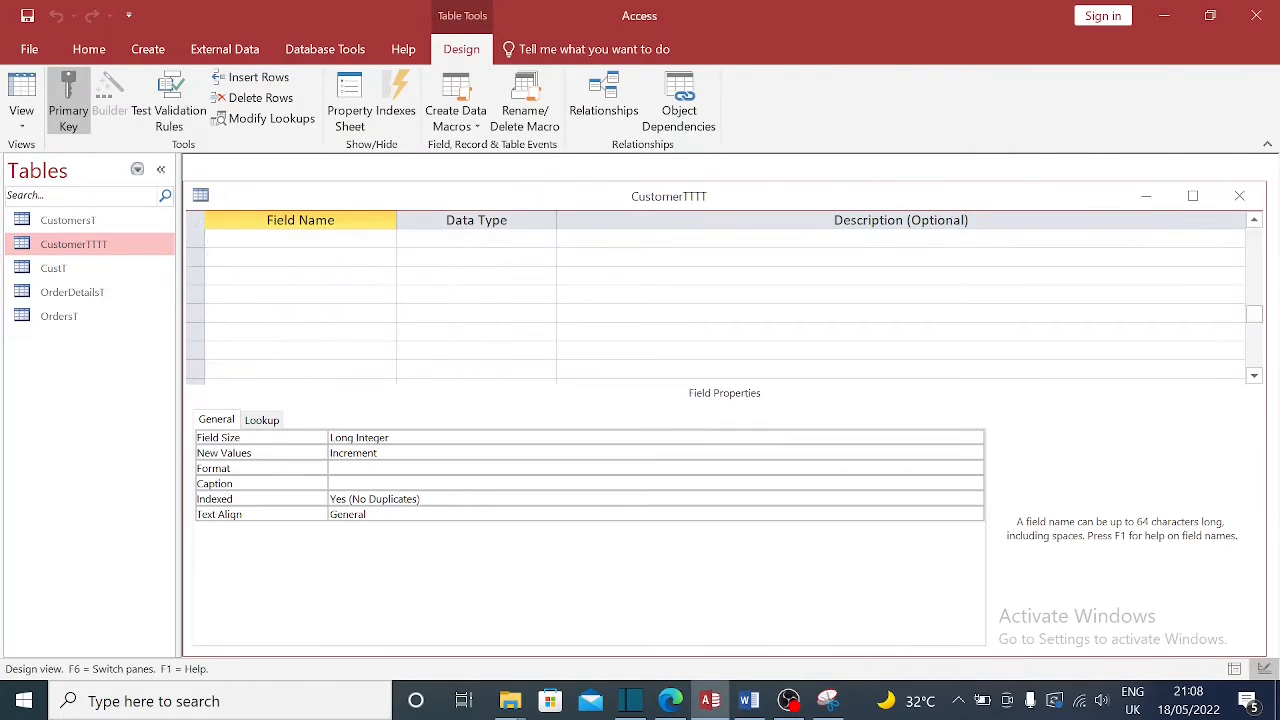
left_click(283, 370)
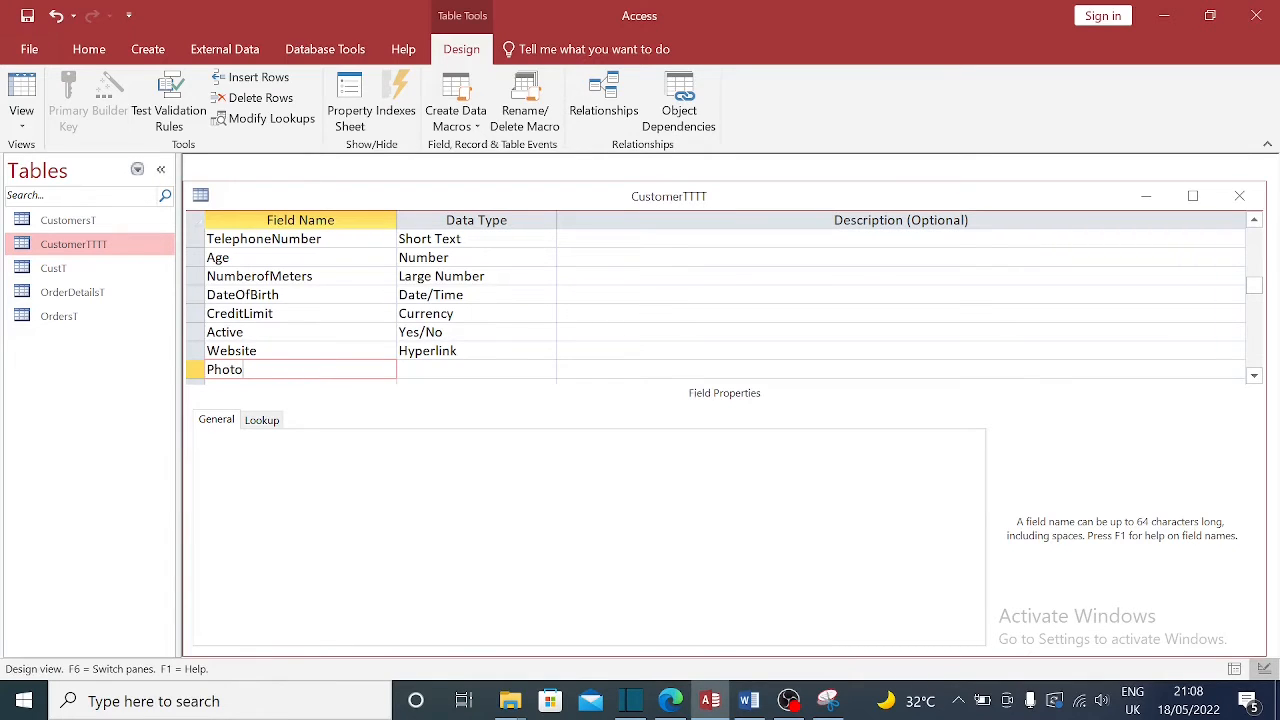
key("Tab")
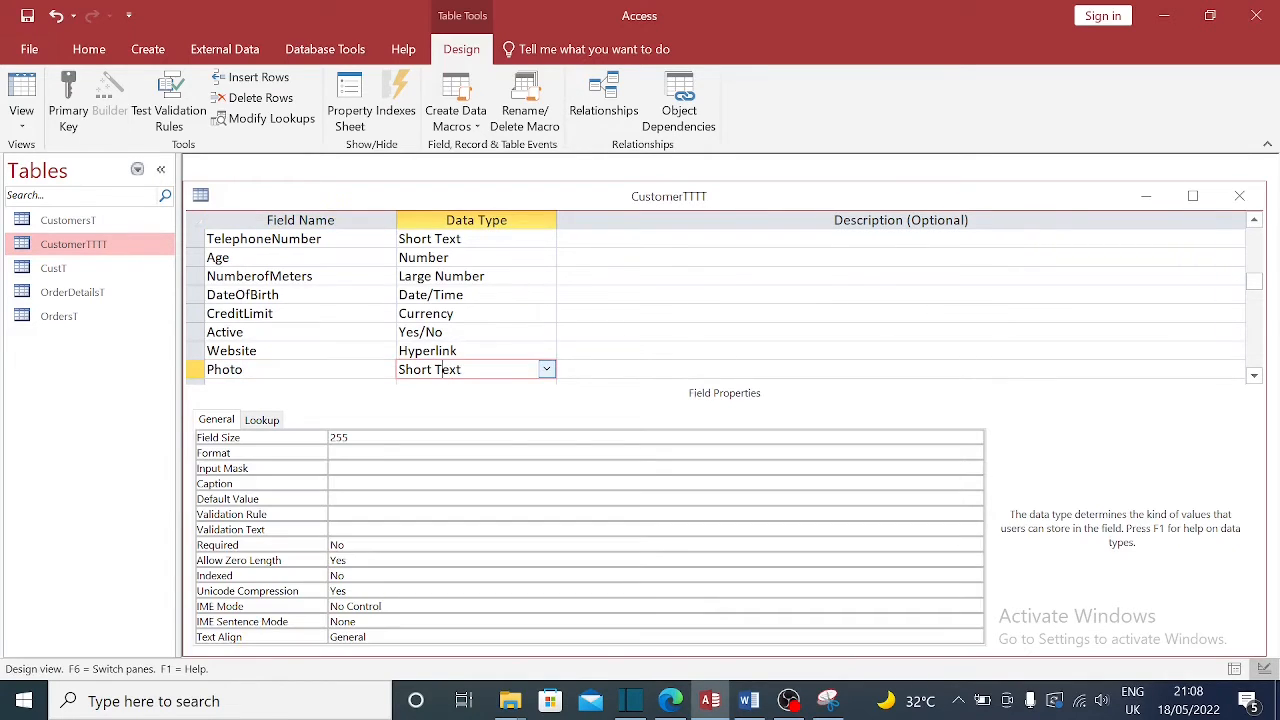
left_click(547, 370)
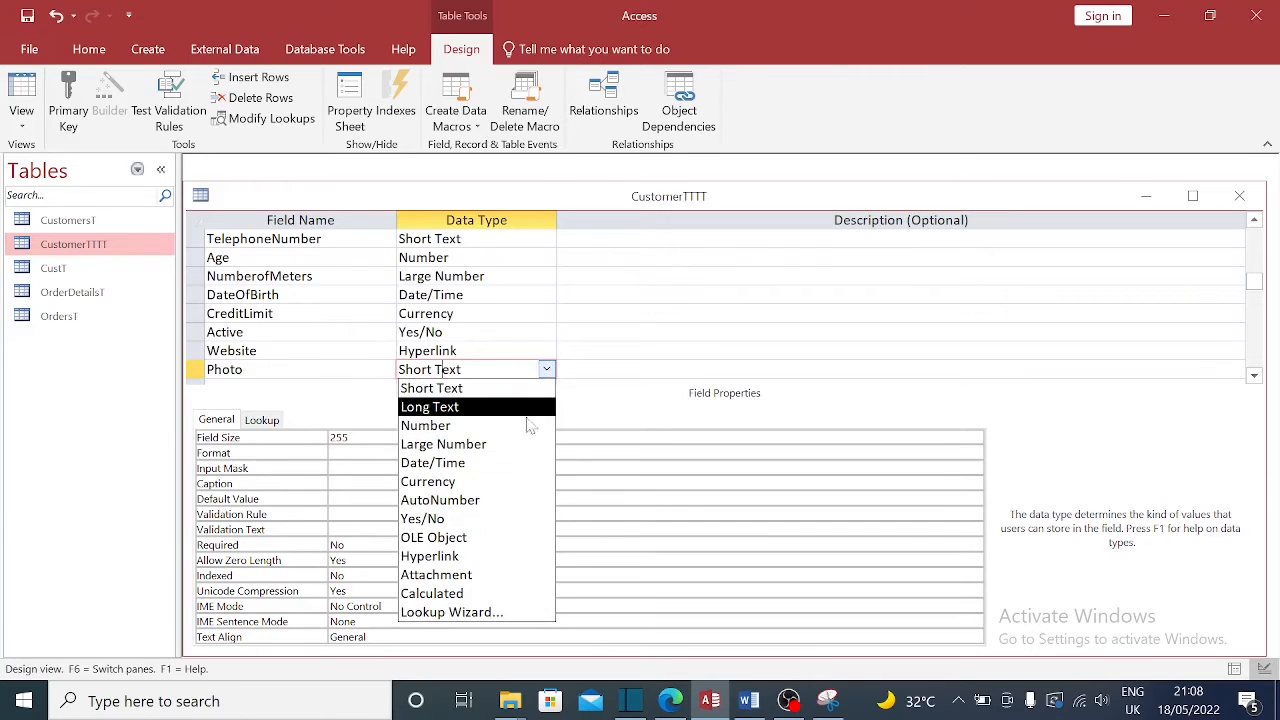
left_click(455, 577)
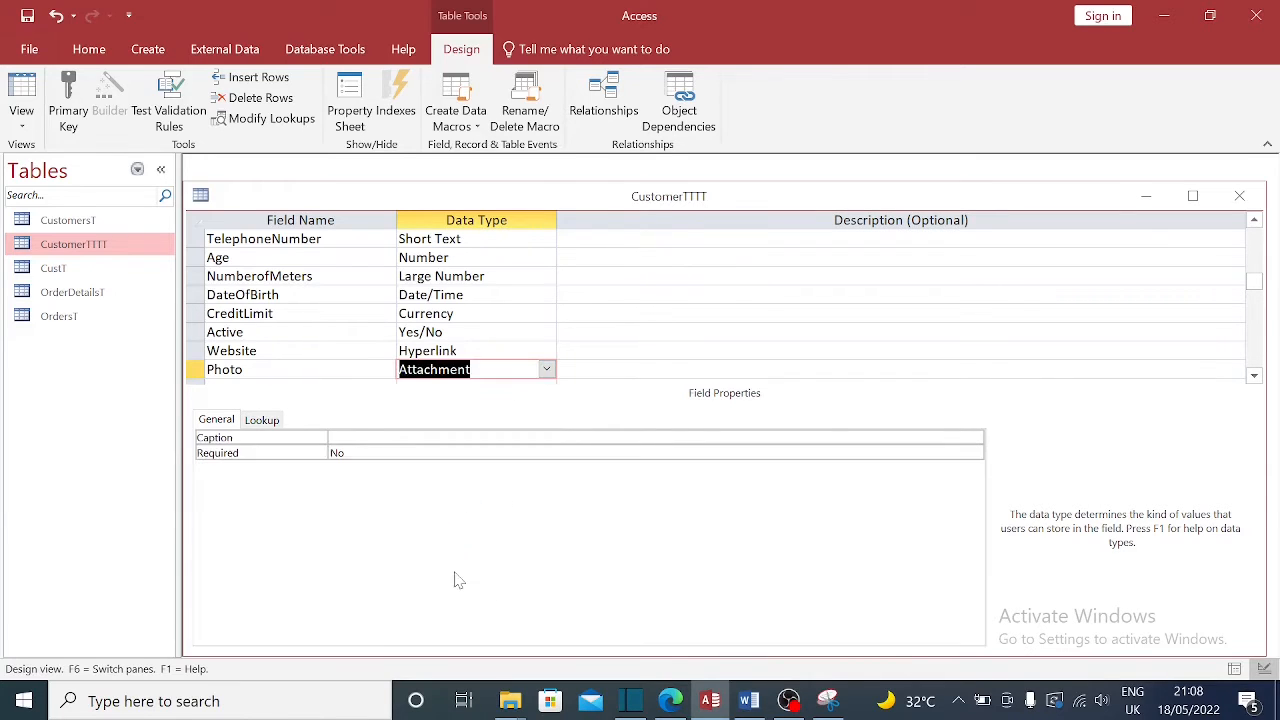
scroll(700, 300, "down", 1)
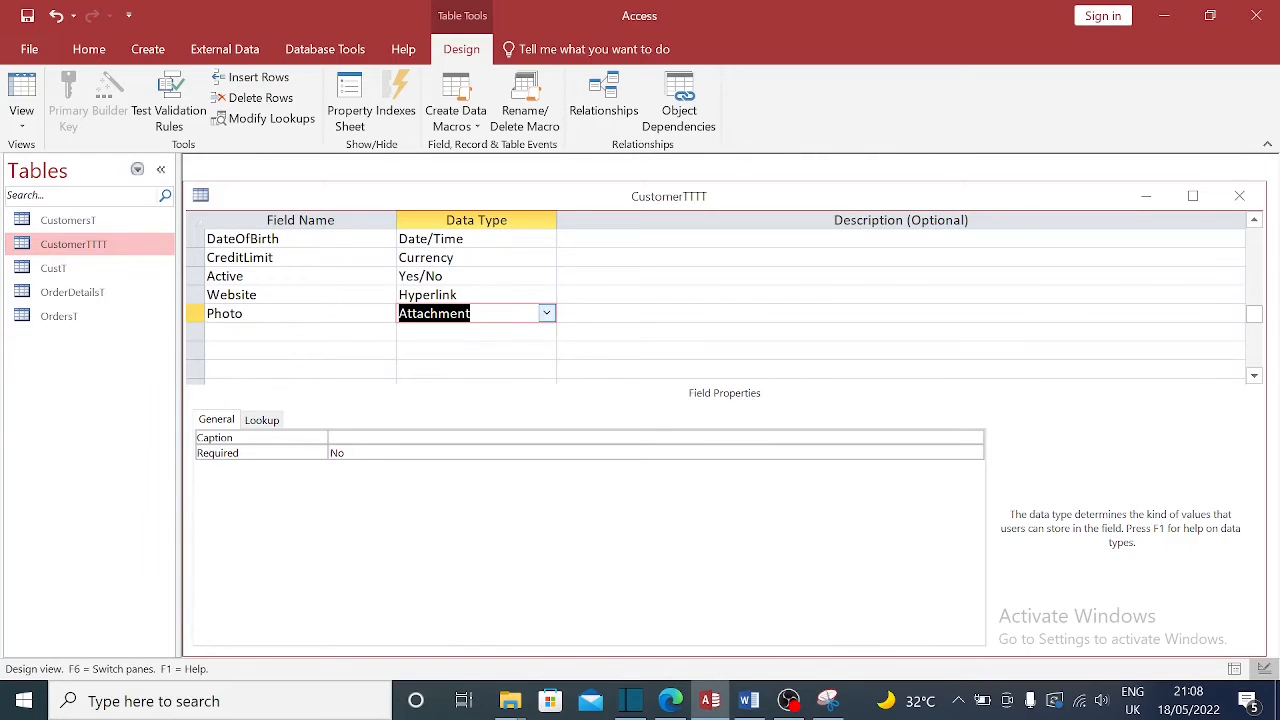
Save and close the table design, and reopen the CustomerTTTT datasheet at its attachment column
left_click(1248, 199)
left_click(573, 407)
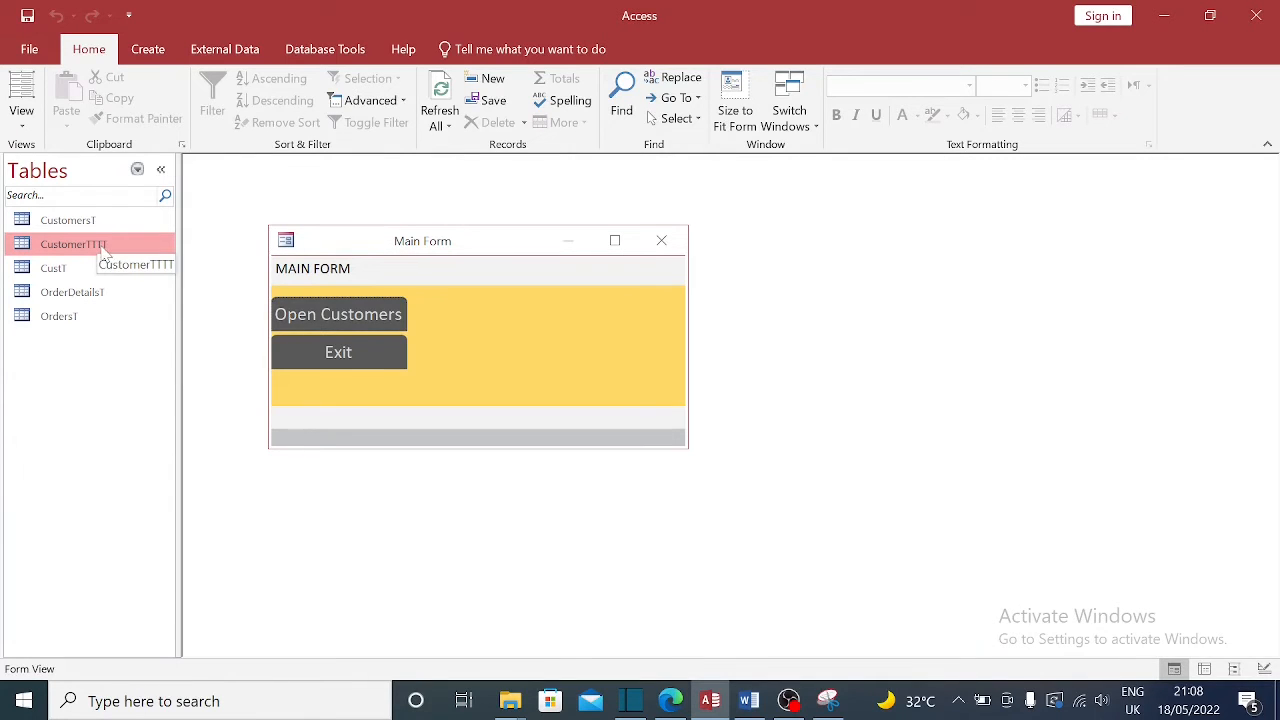
double_click(105, 255)
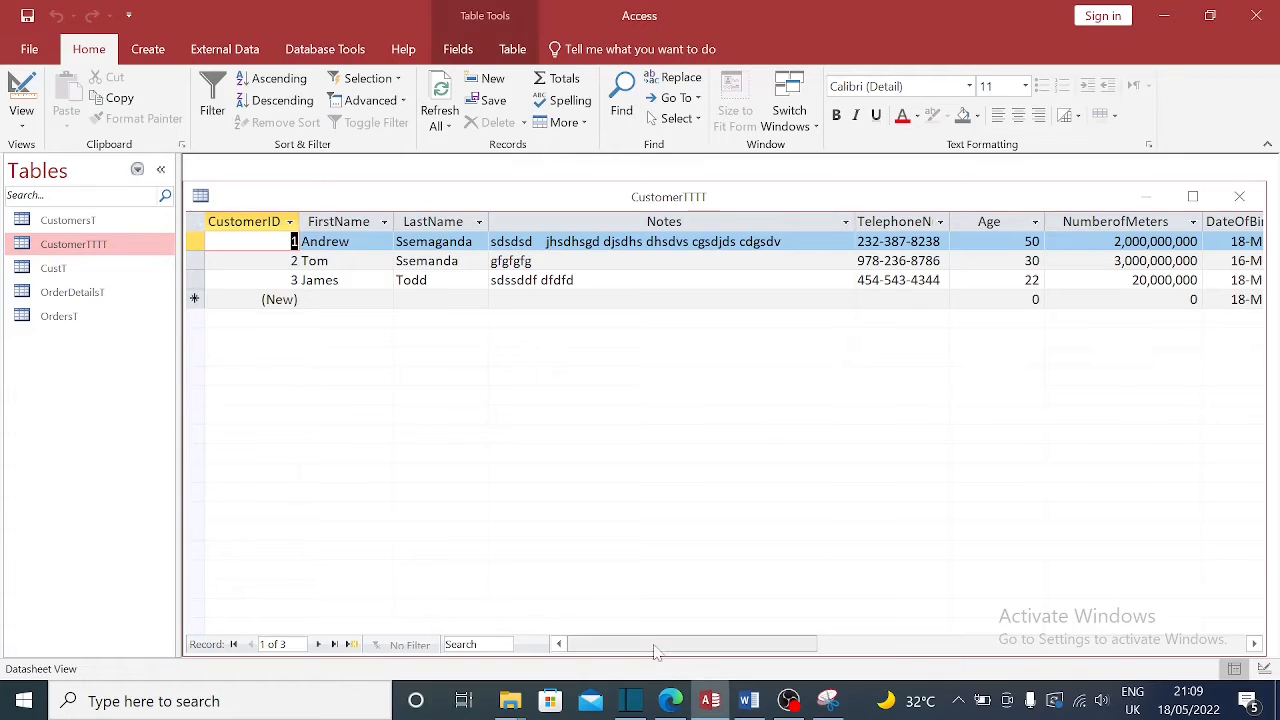
left_click_drag(655, 645, 923, 609)
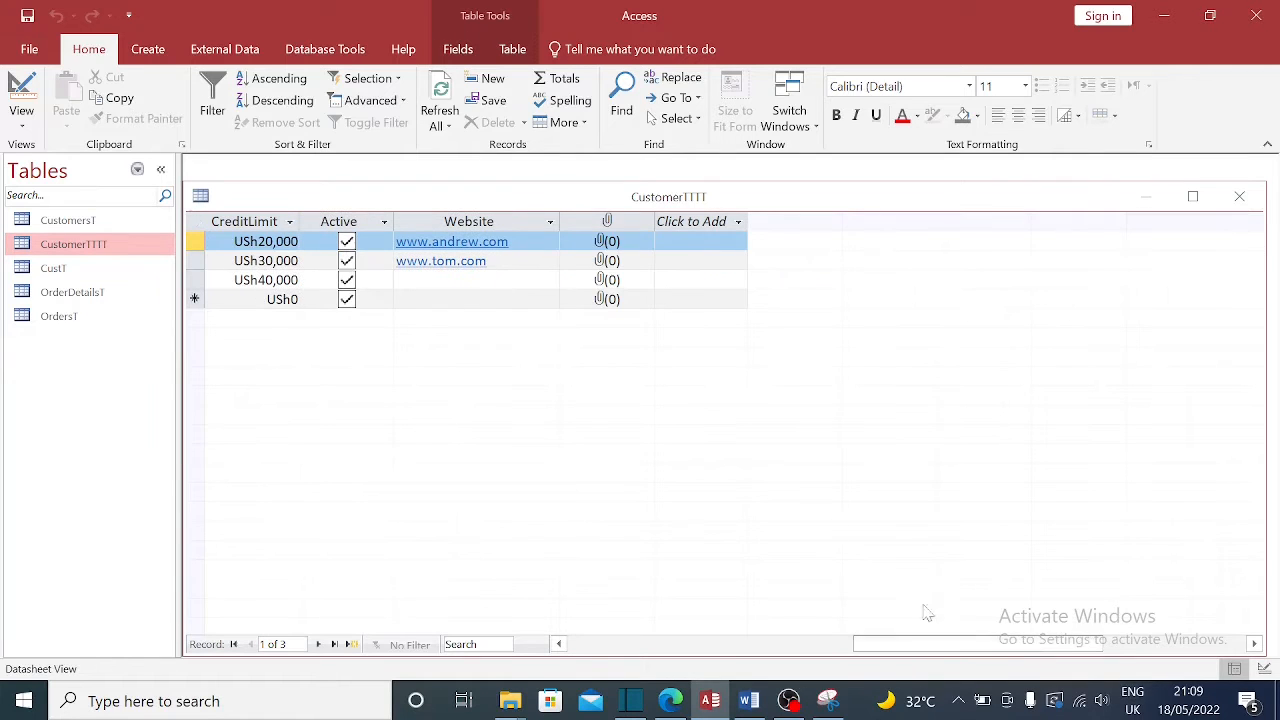
Attach the picture 20201211_142215.jpg from Pictures > Velux_Photos > Bathroom Vanity to the first record
double_click(600, 244)
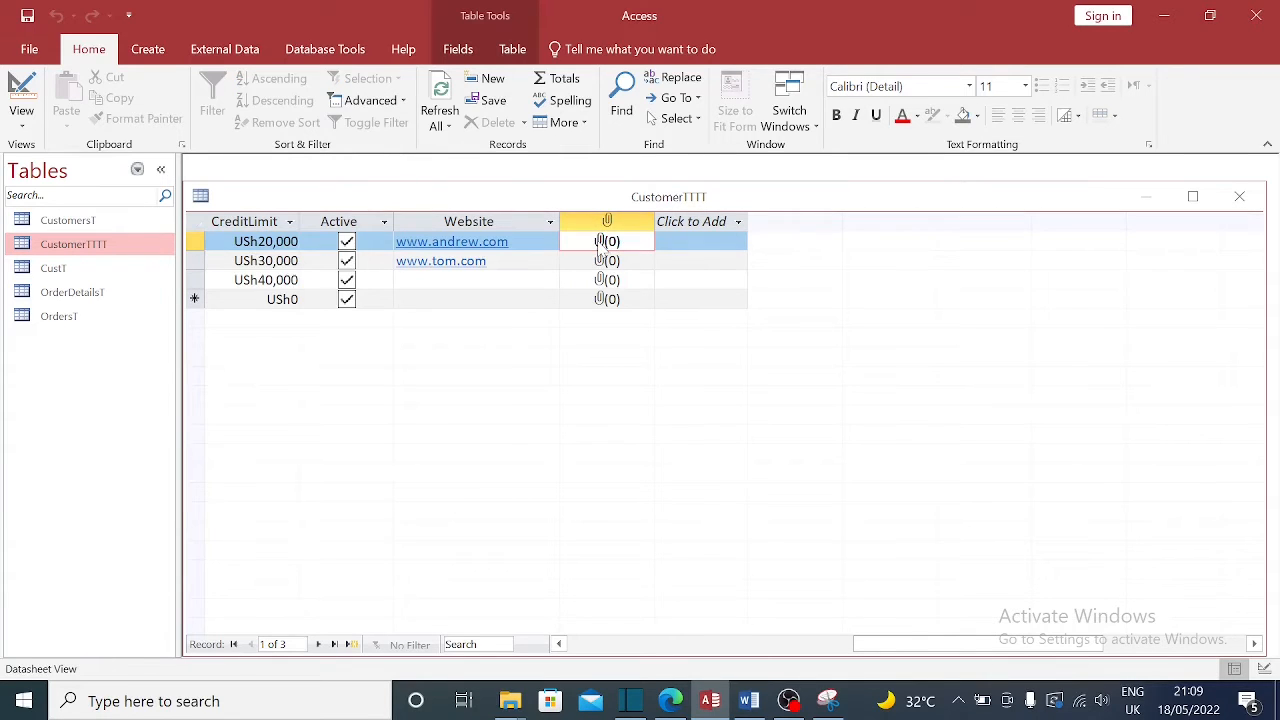
left_click(805, 289)
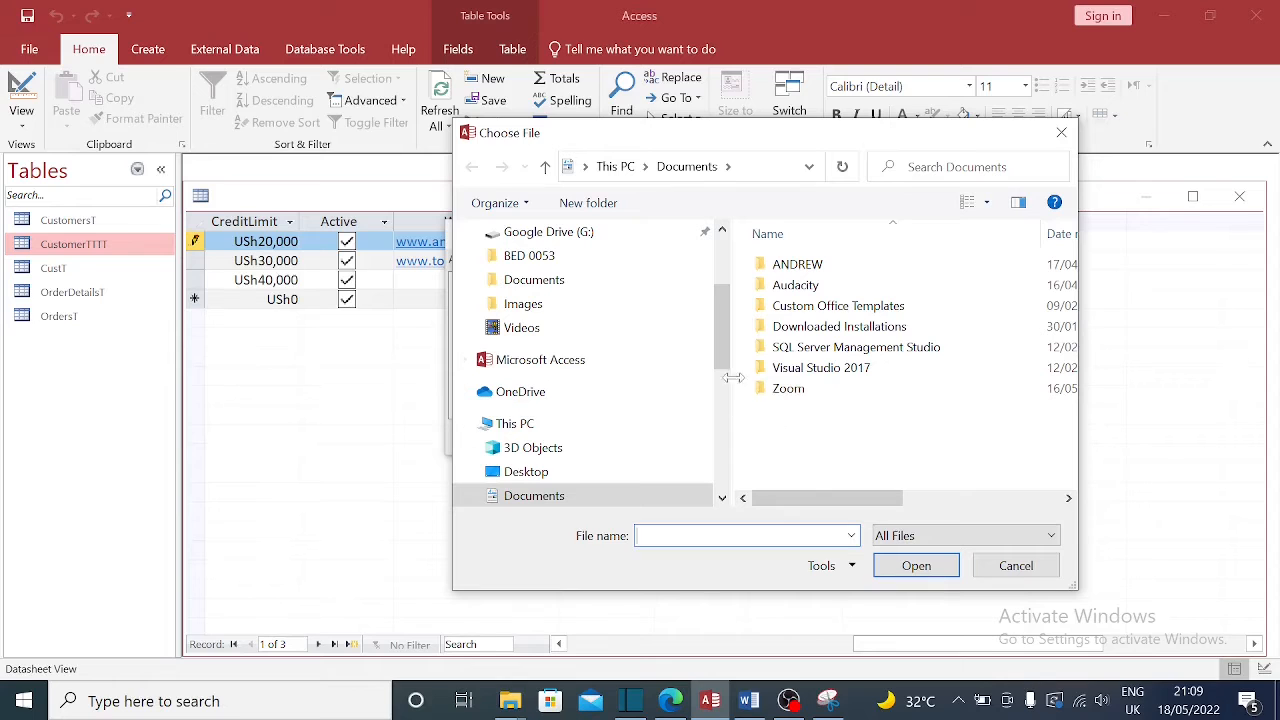
left_click_drag(722, 335, 727, 460)
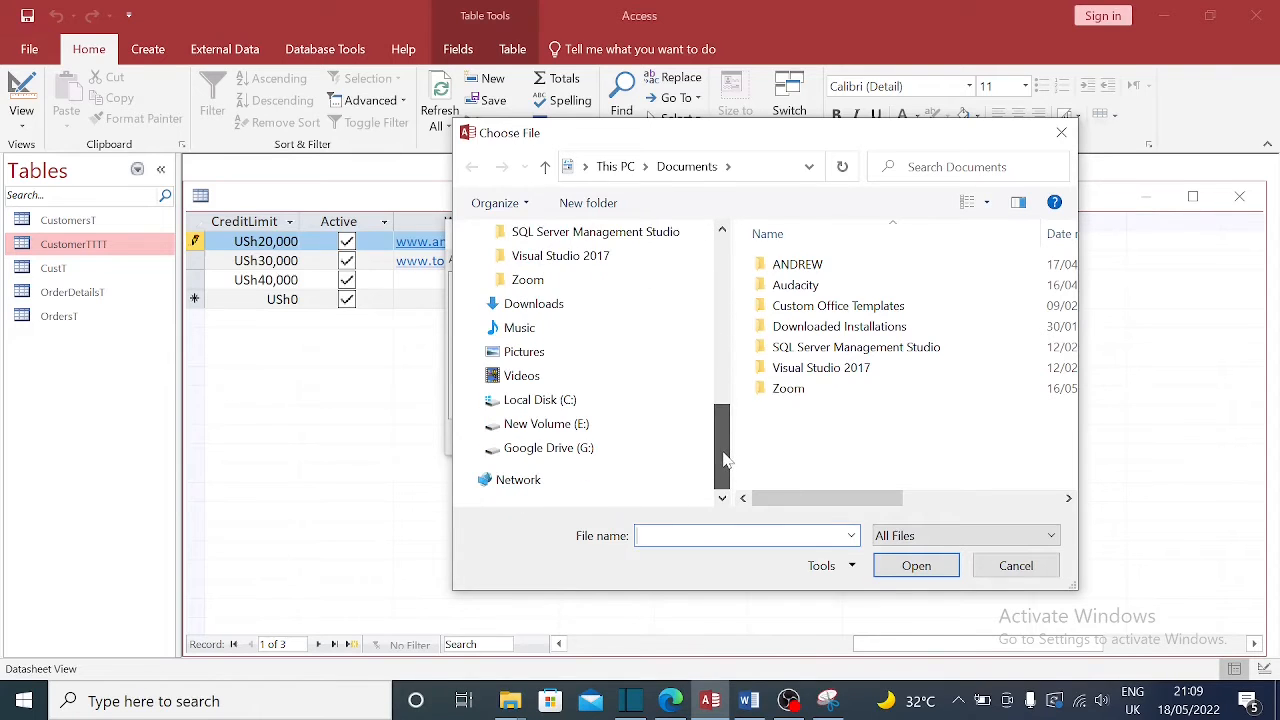
left_click(524, 351)
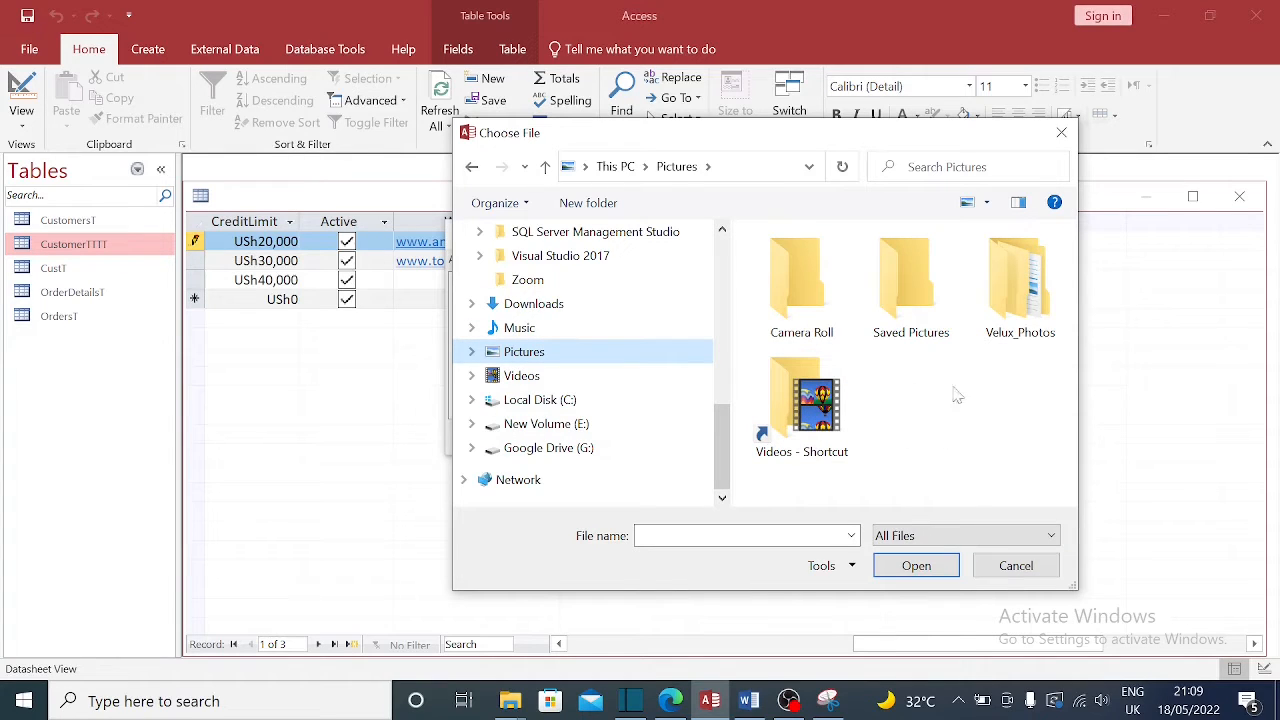
left_click(1017, 341)
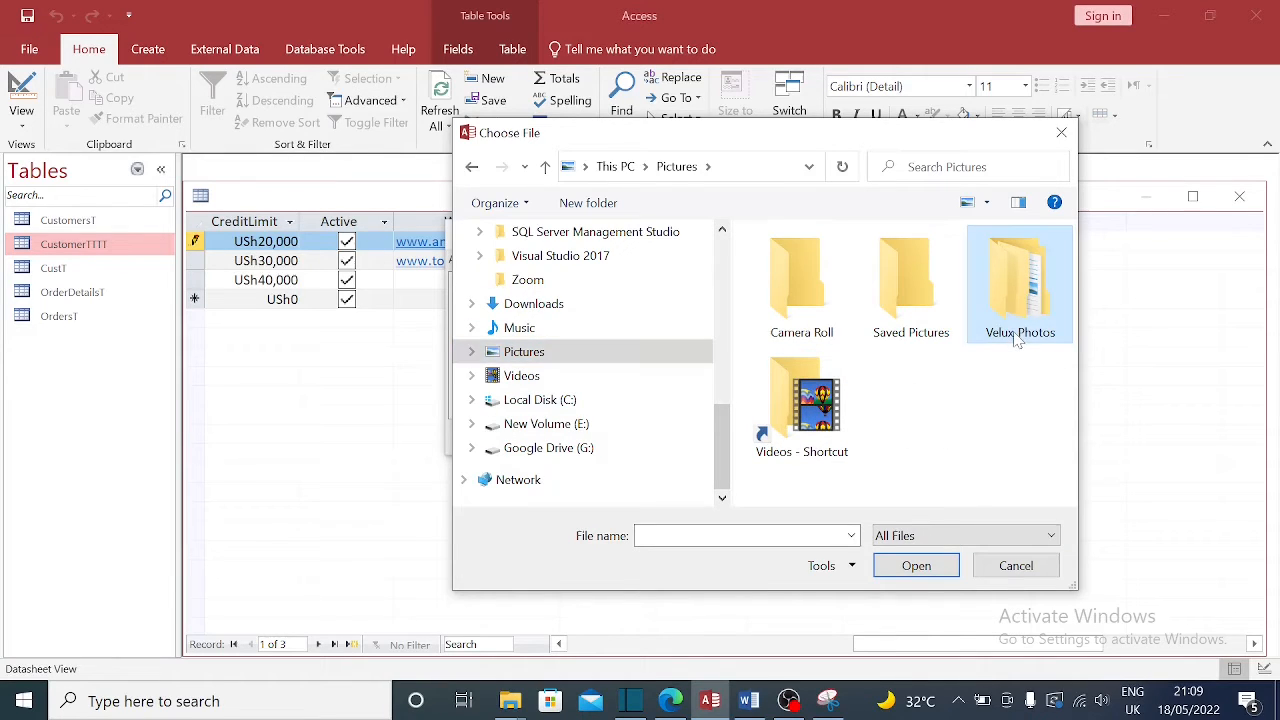
double_click(1017, 341)
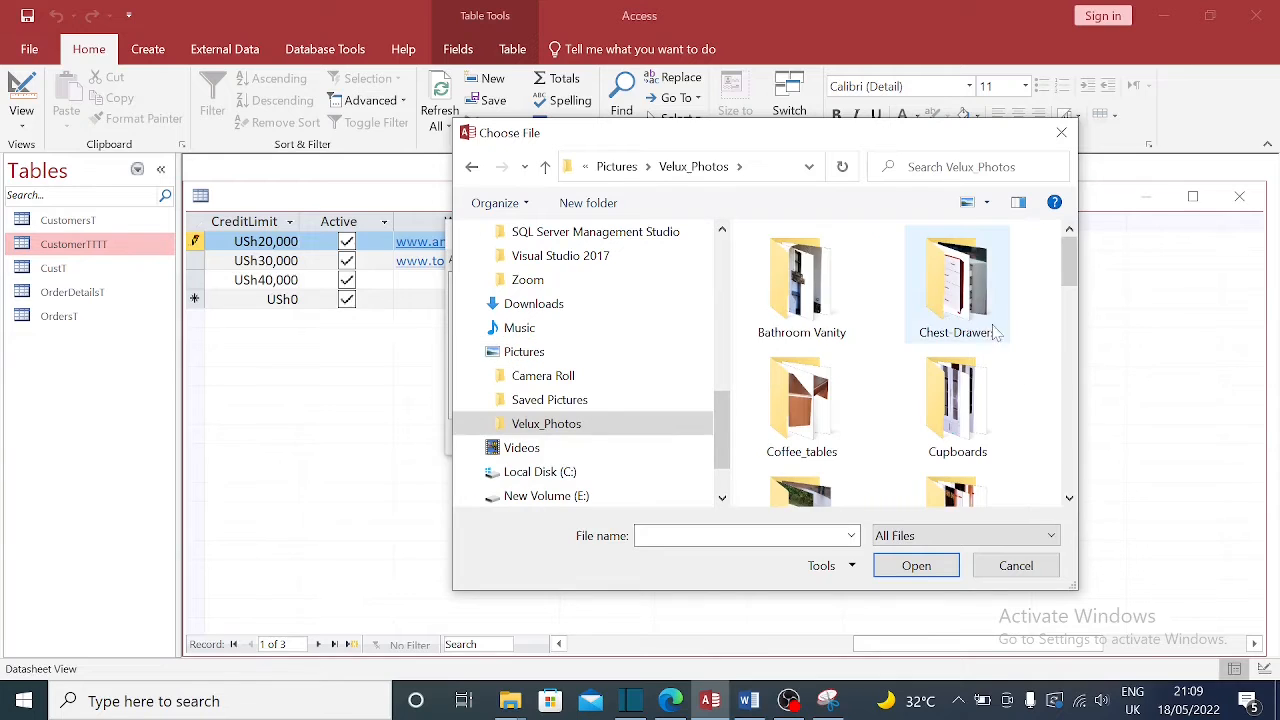
double_click(820, 295)
left_click(824, 300)
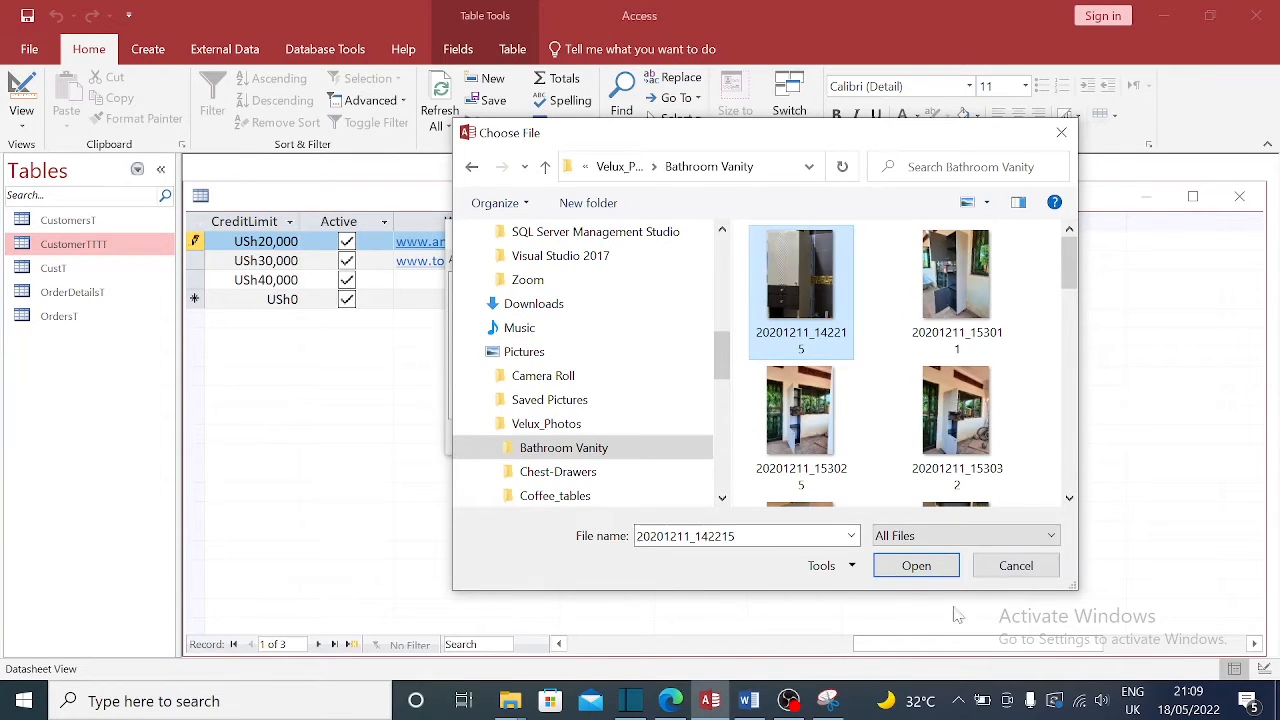
left_click(930, 574)
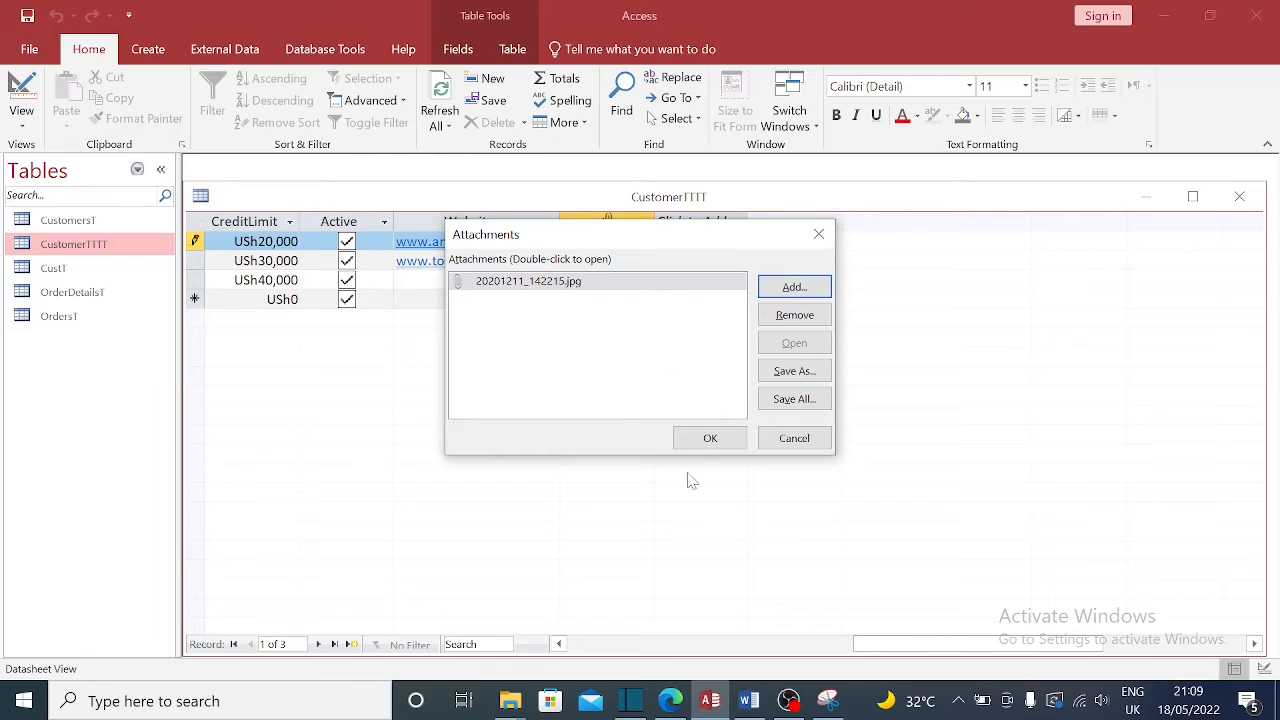
left_click(707, 439)
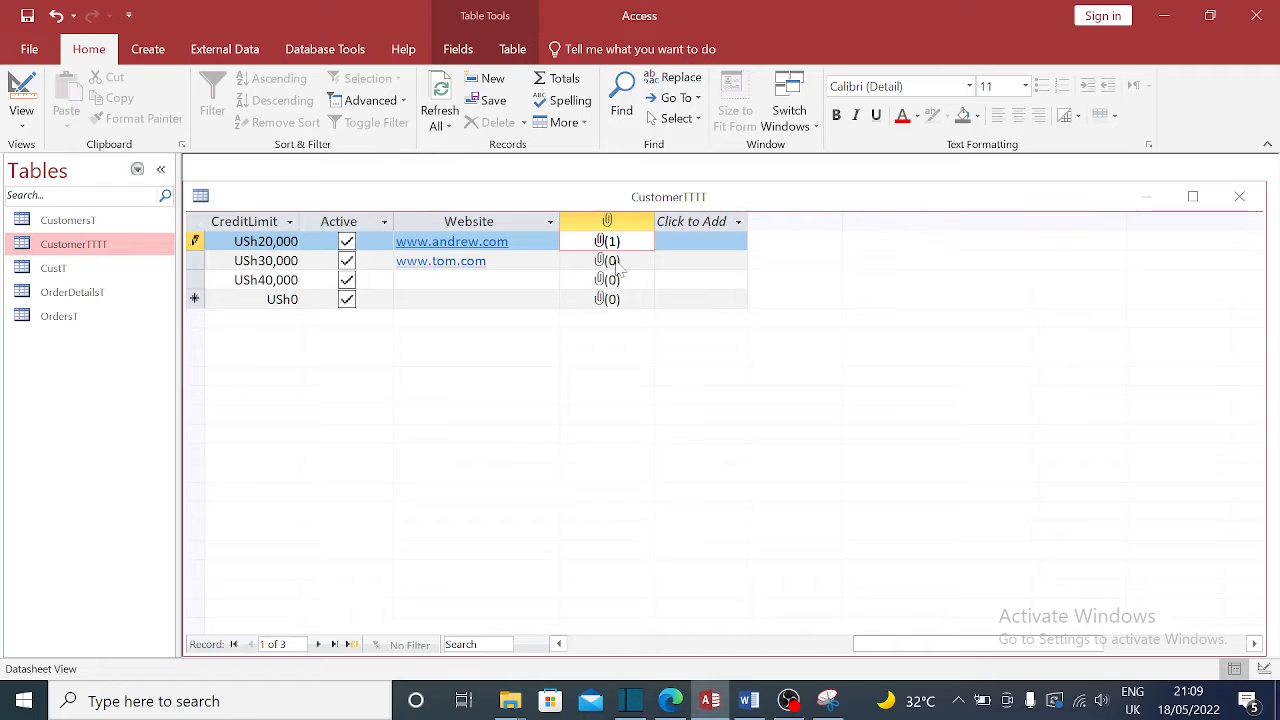
Add the picture DSCN4185.JPG from the Bathroom Vanity folder to the second record's attachments
left_click(611, 264)
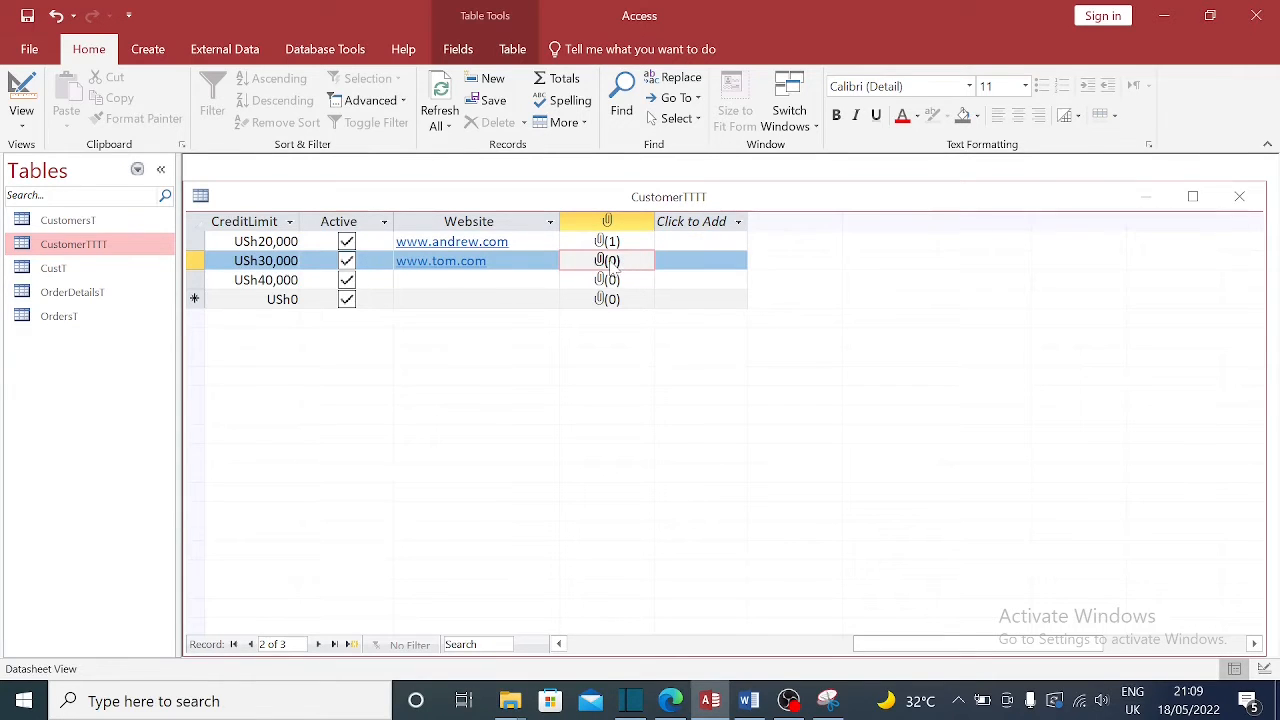
double_click(612, 263)
left_click(781, 292)
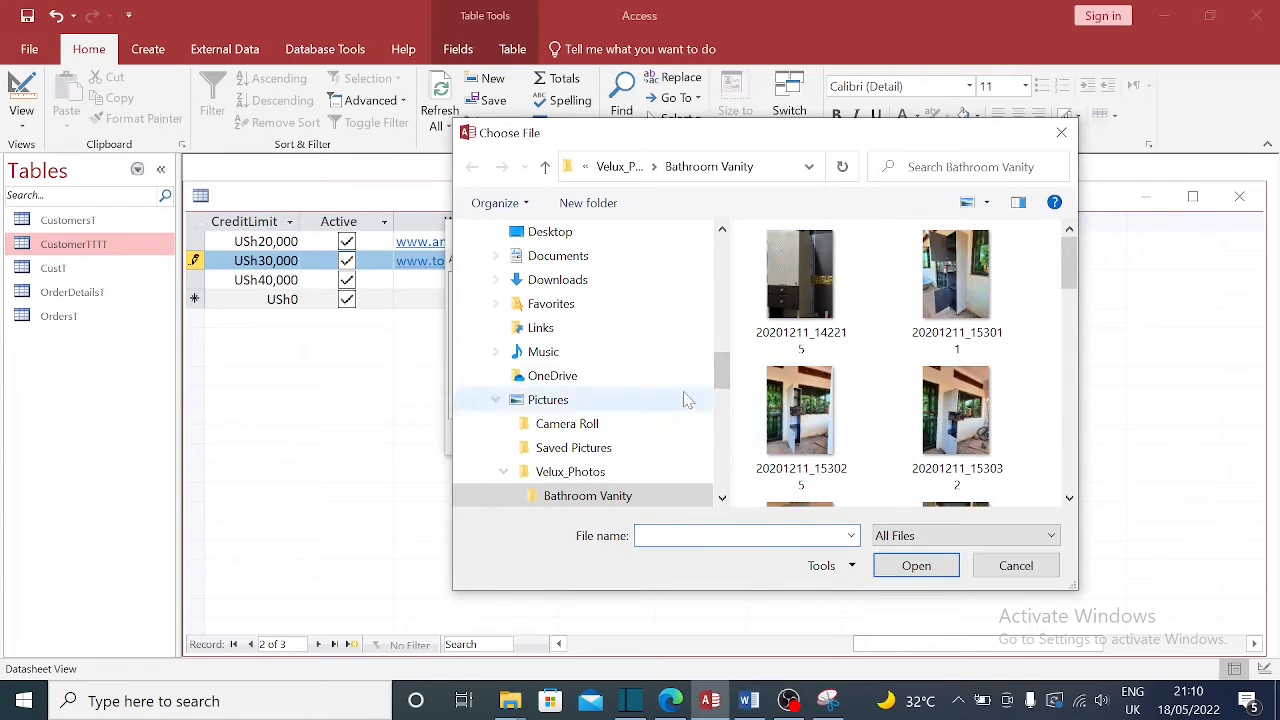
scroll(876, 330, "down", 3)
scroll(876, 330, "down", 1)
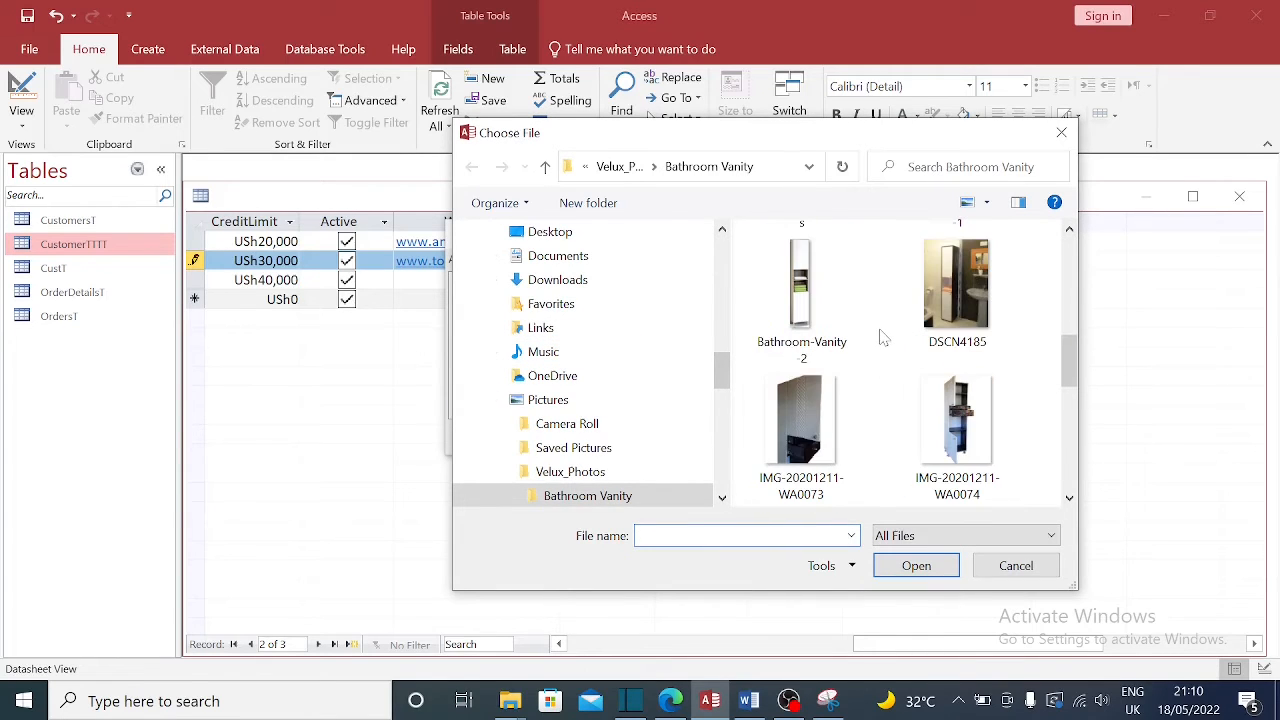
left_click(812, 306)
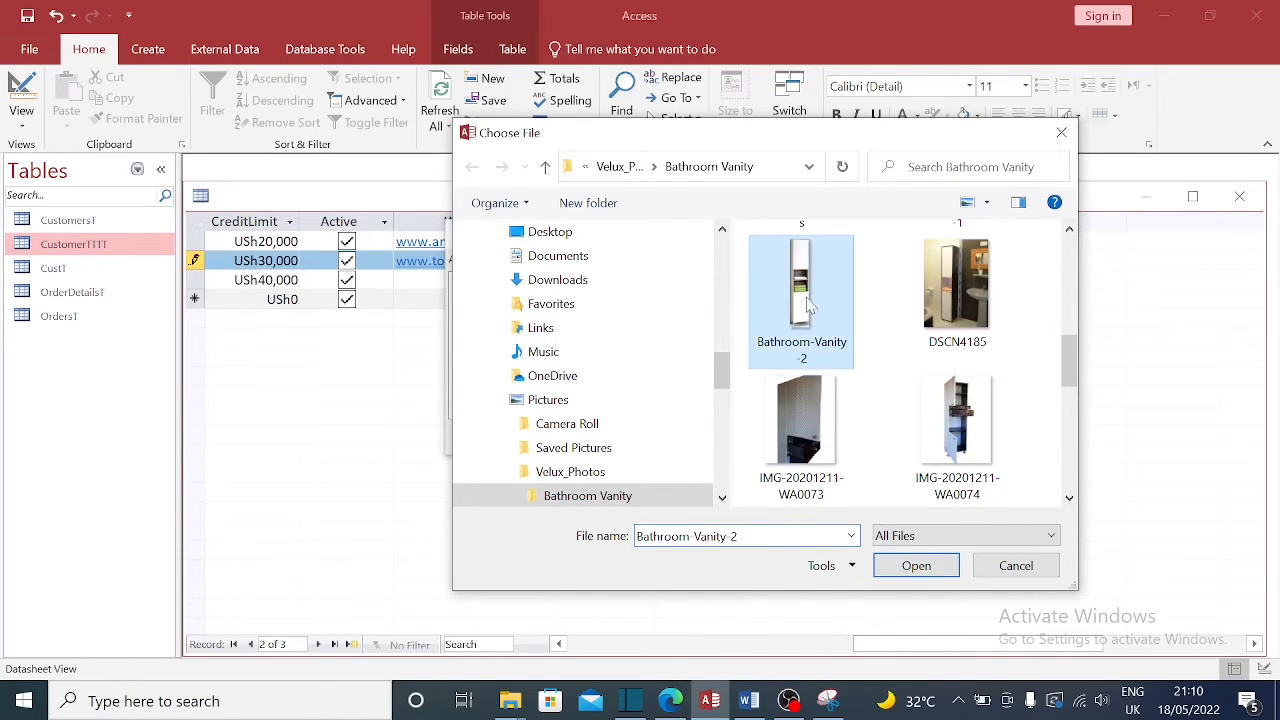
left_click(968, 306)
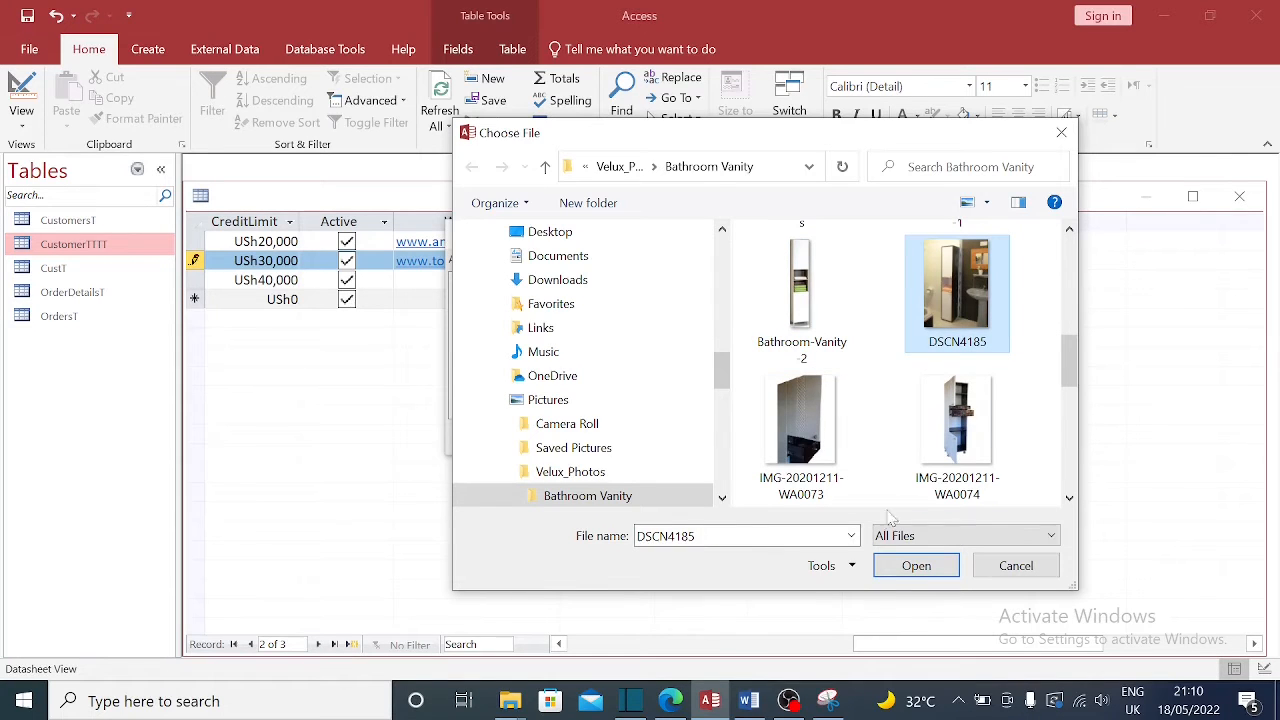
left_click(916, 565)
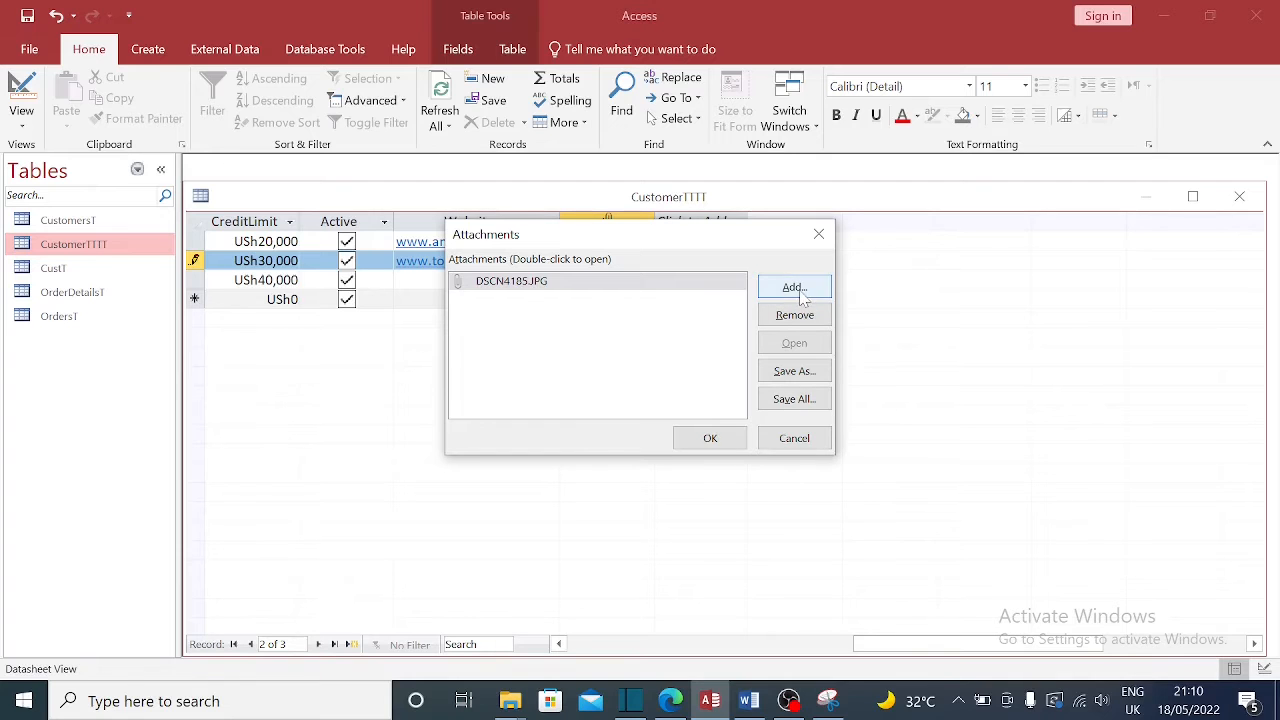
Add the picture IMG-20201211-WA0076.jpg from the Bathroom Vanity folder to the second record's attachments
left_click(812, 292)
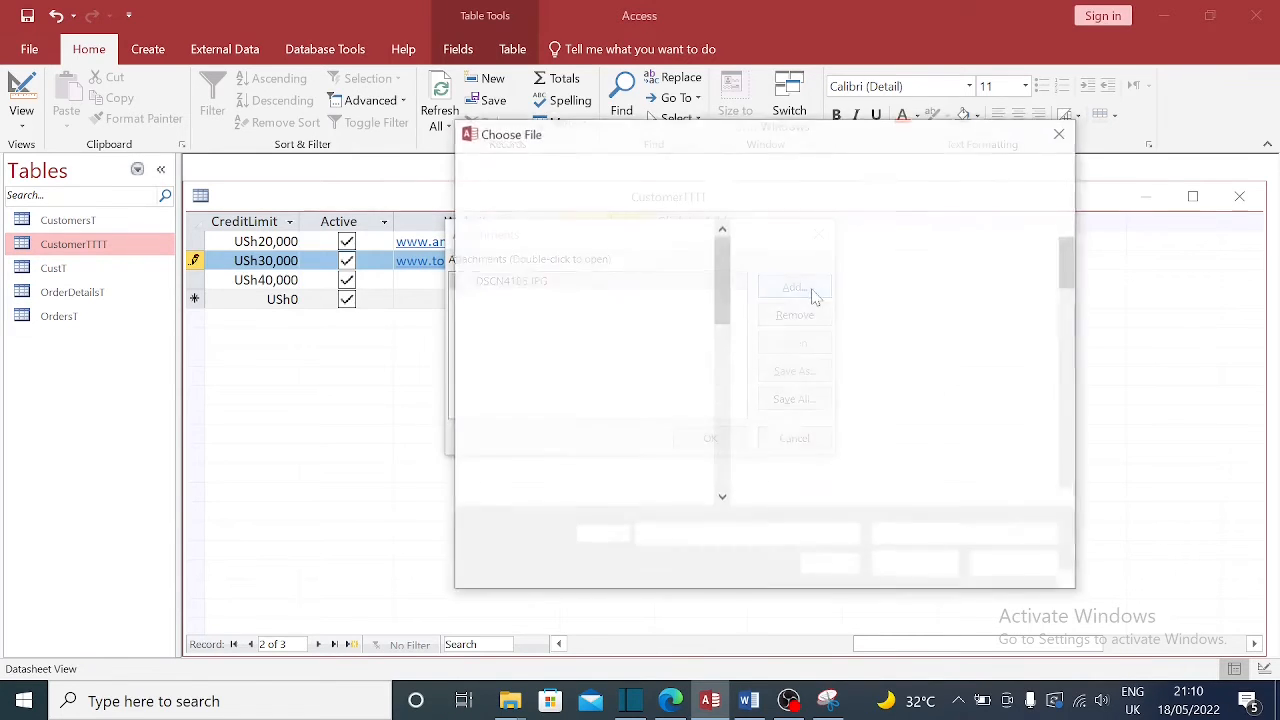
scroll(835, 400, "down", 3)
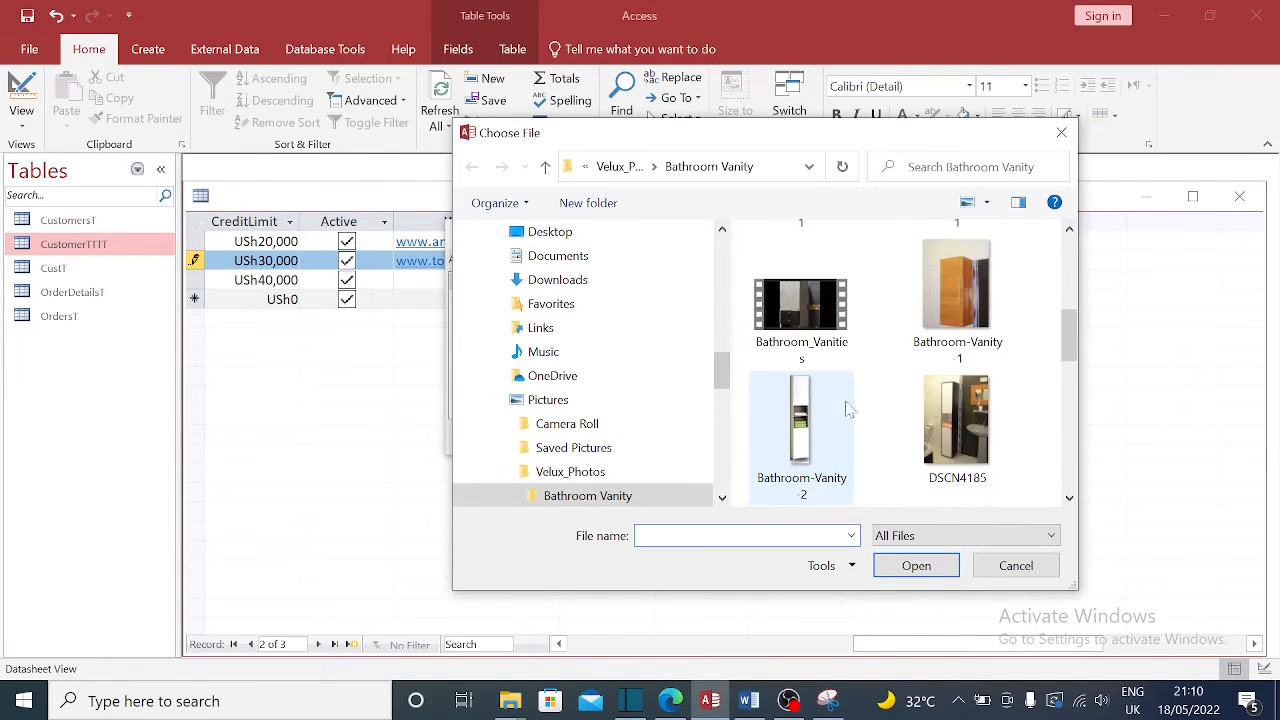
scroll(945, 410, "down", 3)
left_click(957, 424)
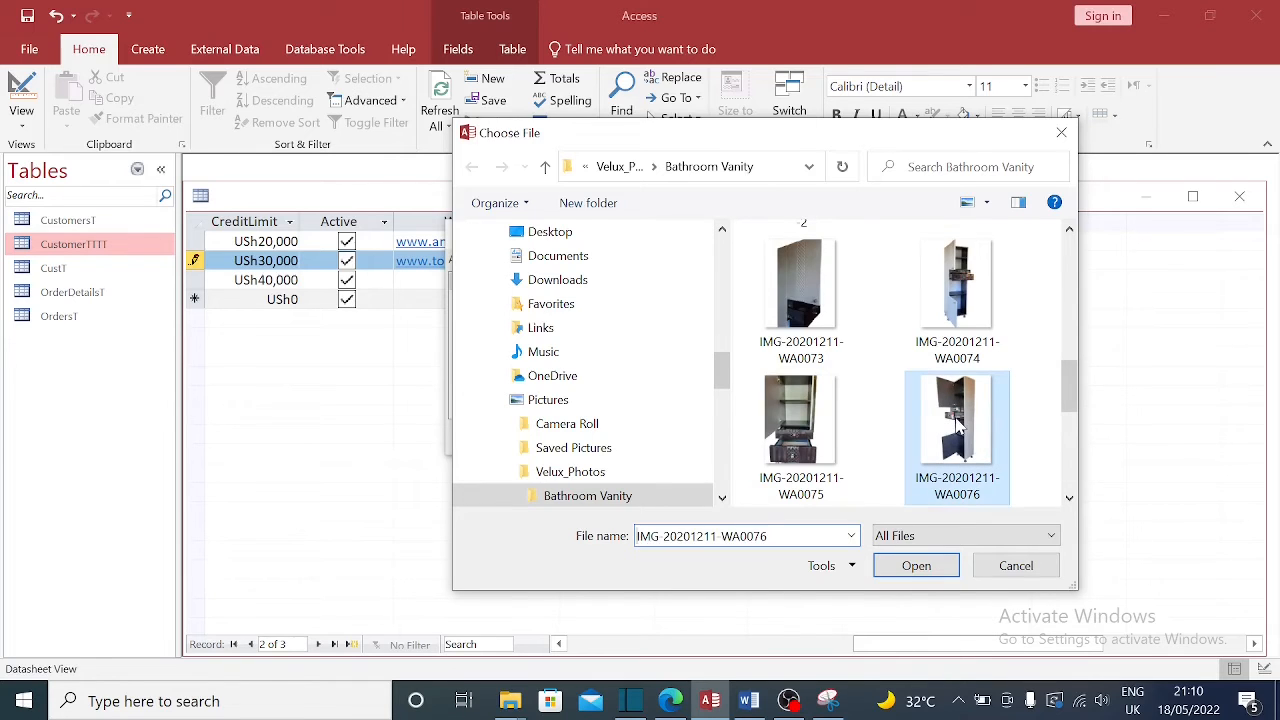
left_click(955, 566)
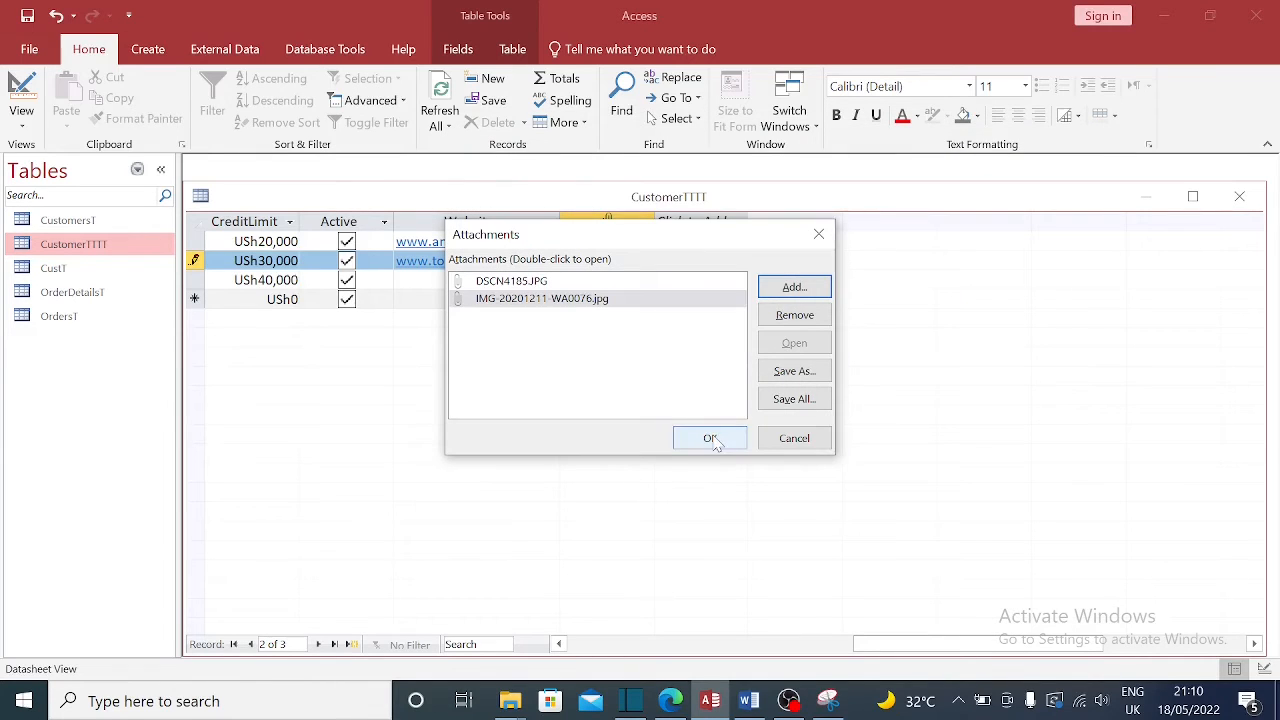
Add the pictures 20201211_153032.jpg and Bathroom-Vanity-1.JPG to the second record's attachments and accept the attachment list
left_click(818, 287)
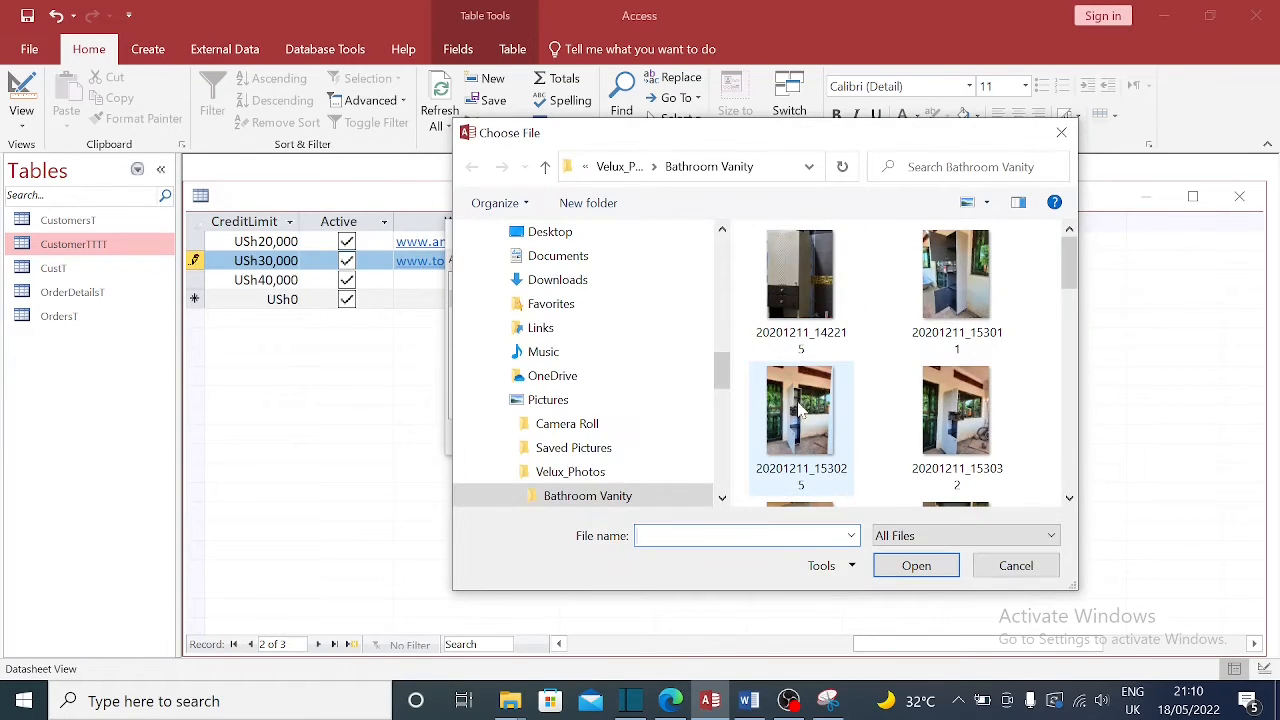
left_click(960, 418)
left_click(914, 565)
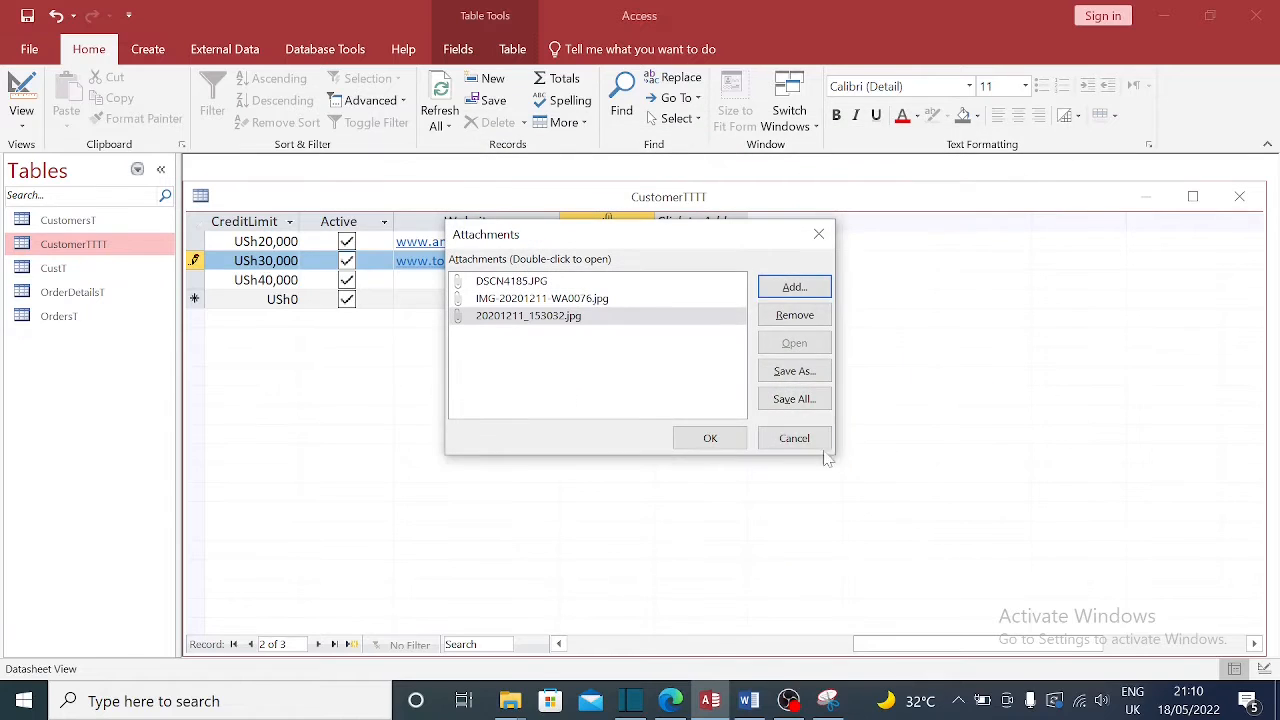
left_click(794, 290)
scroll(851, 365, "down", 2)
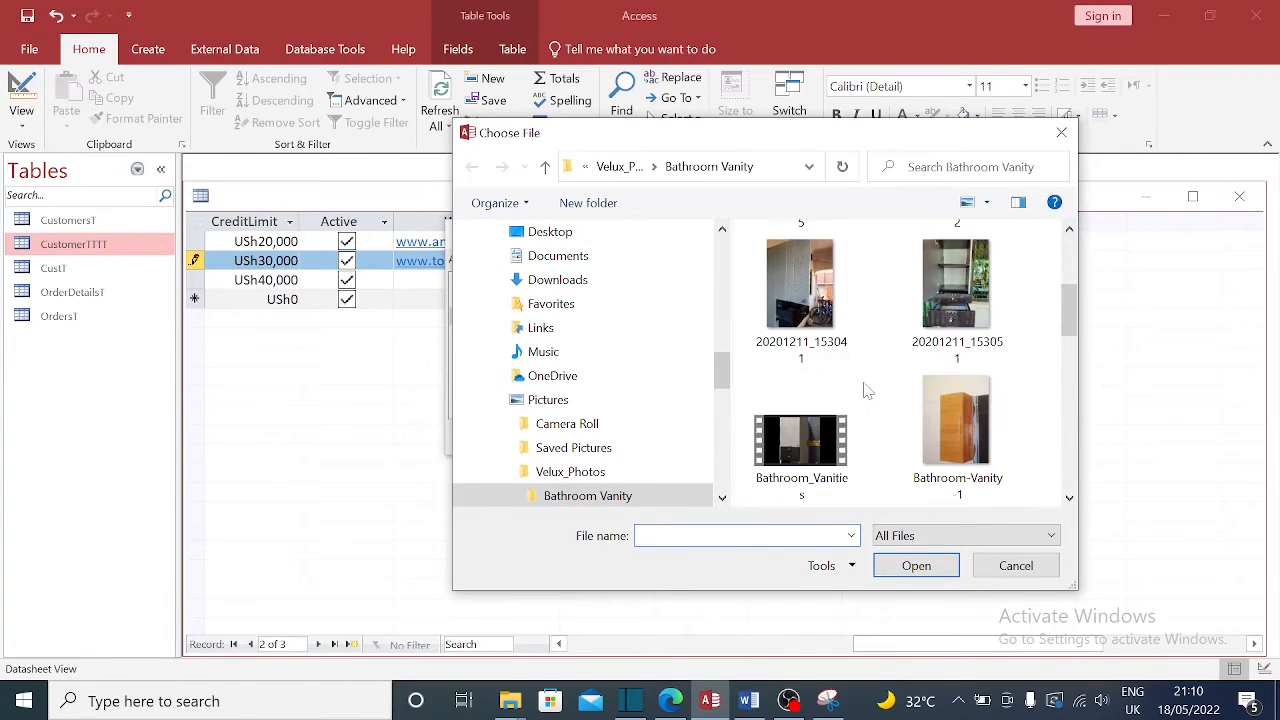
left_click(957, 434)
left_click(914, 565)
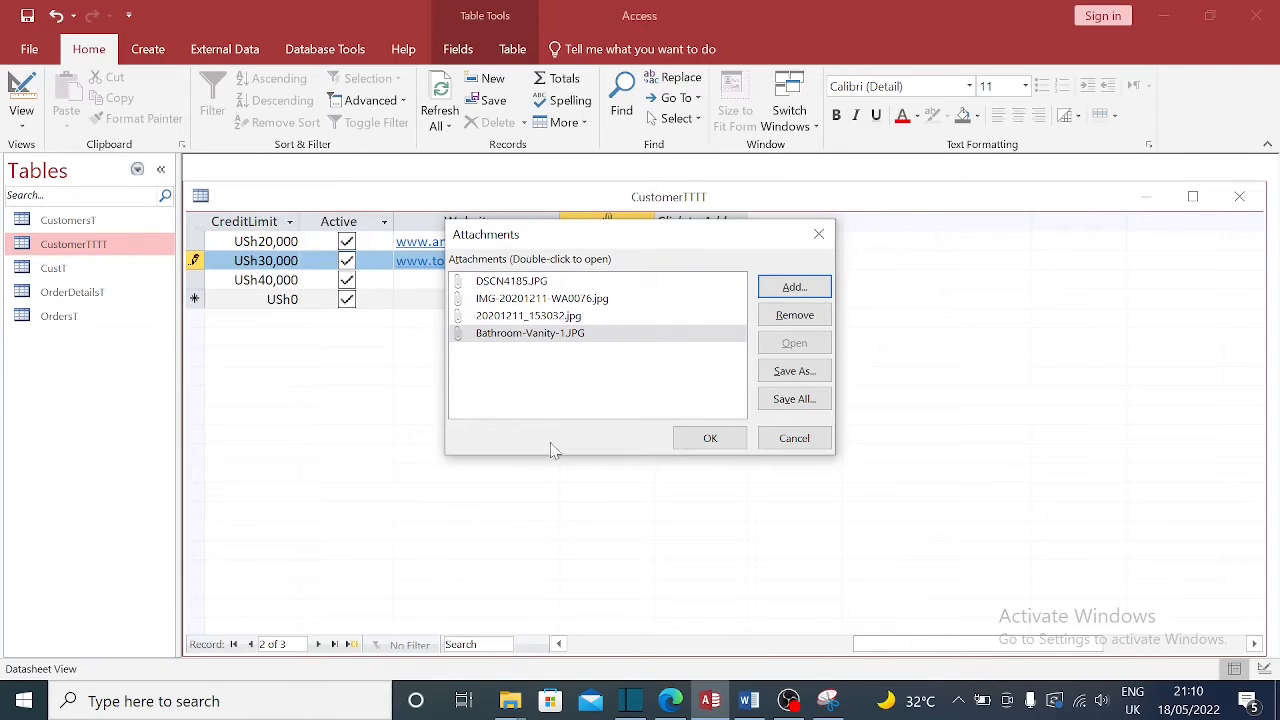
left_click(709, 440)
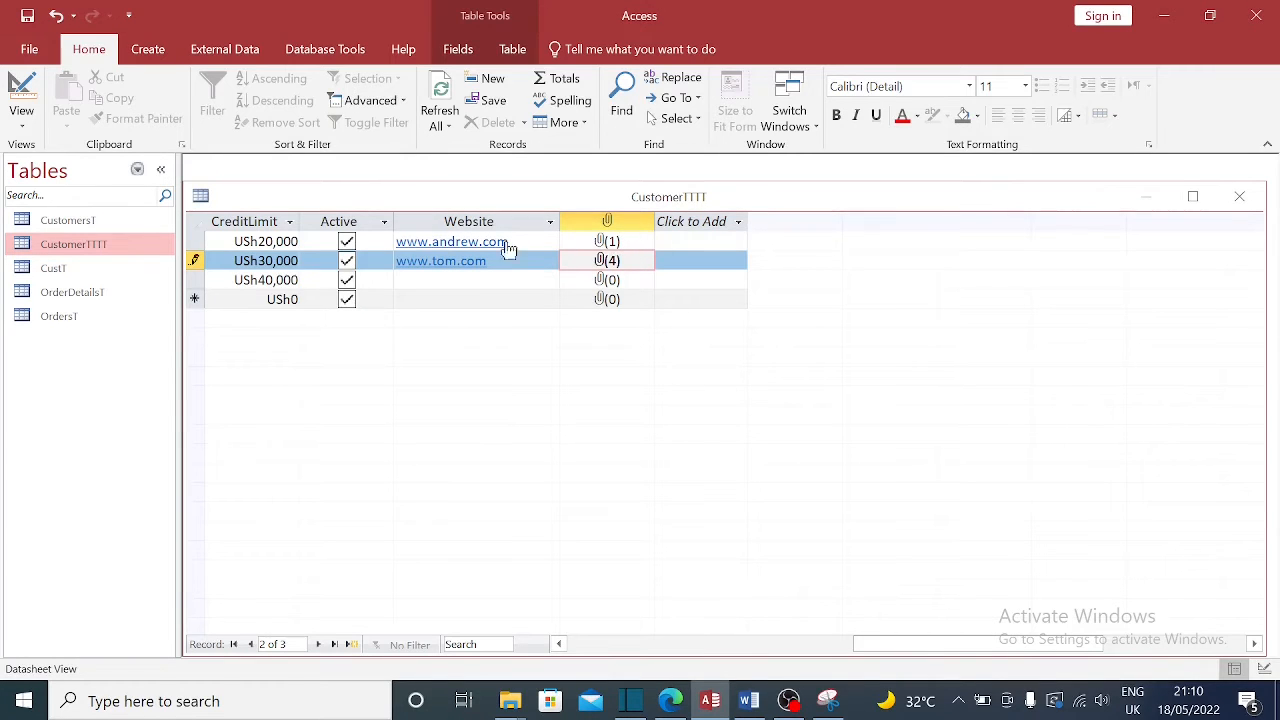
Switch the CustomerTTTT table from the datasheet to Design View
left_click_drag(898, 648, 1025, 620)
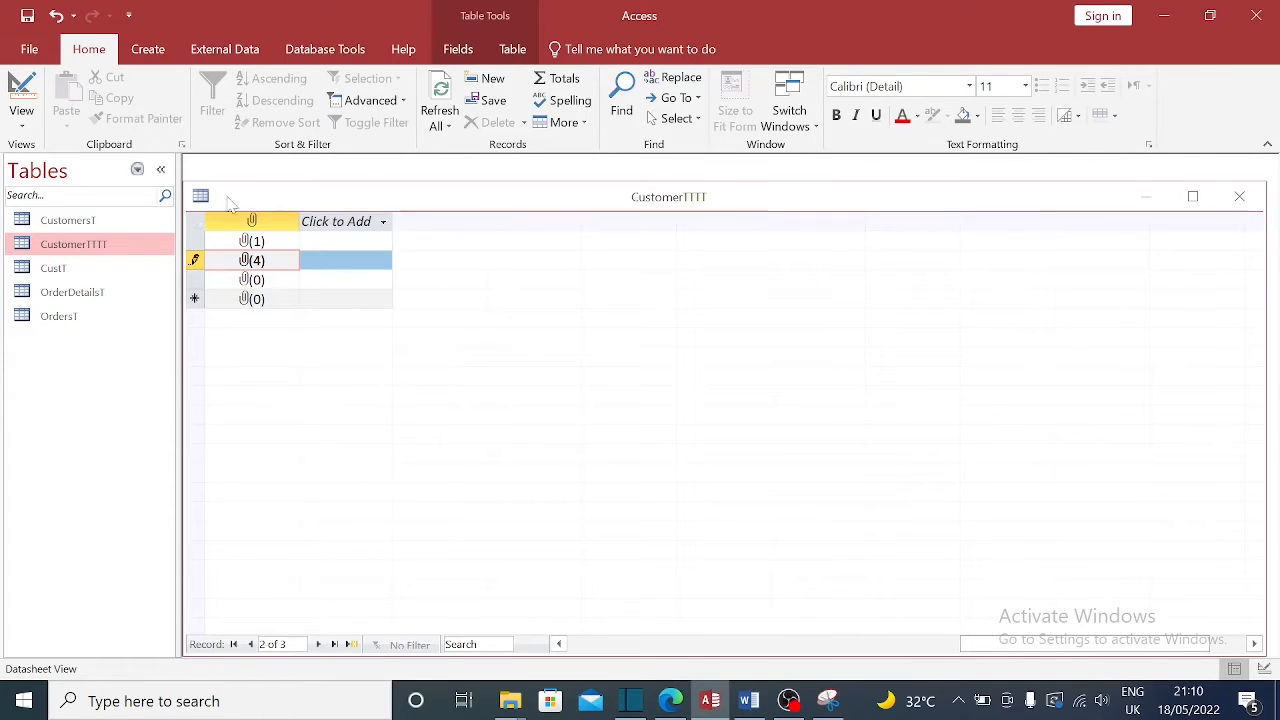
left_click_drag(1005, 645, 817, 652)
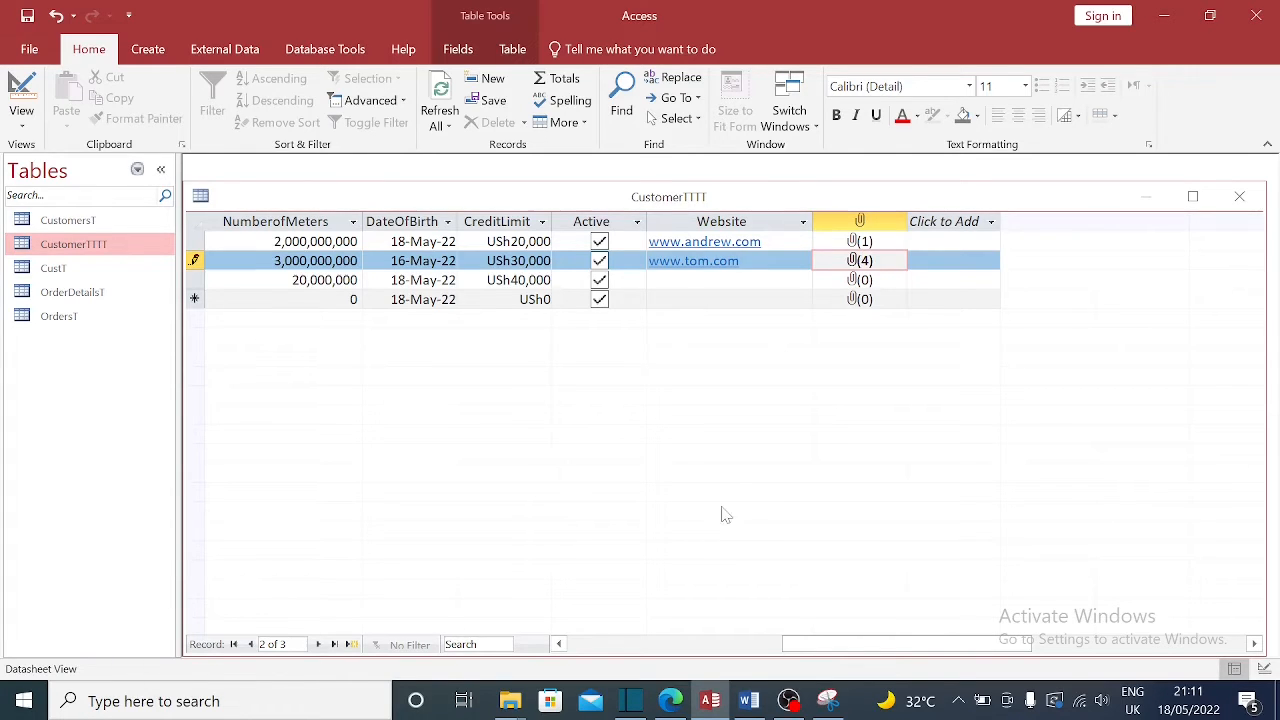
right_click(626, 192)
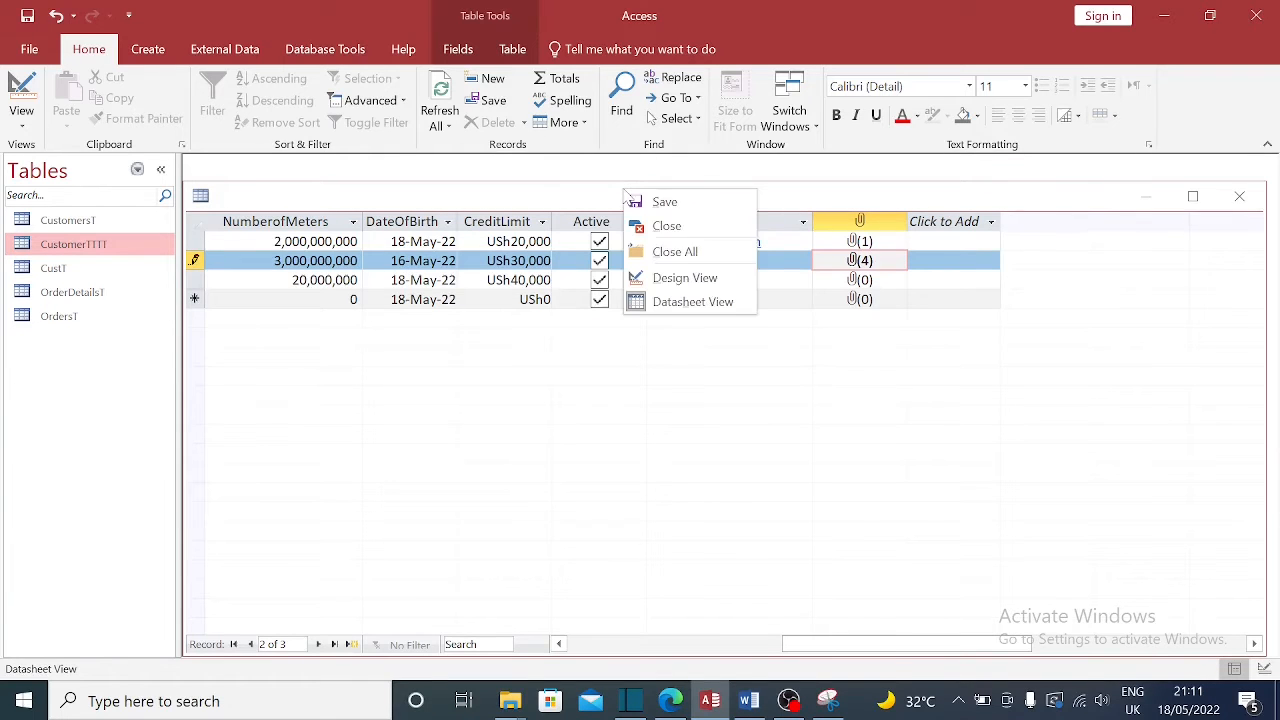
left_click(684, 278)
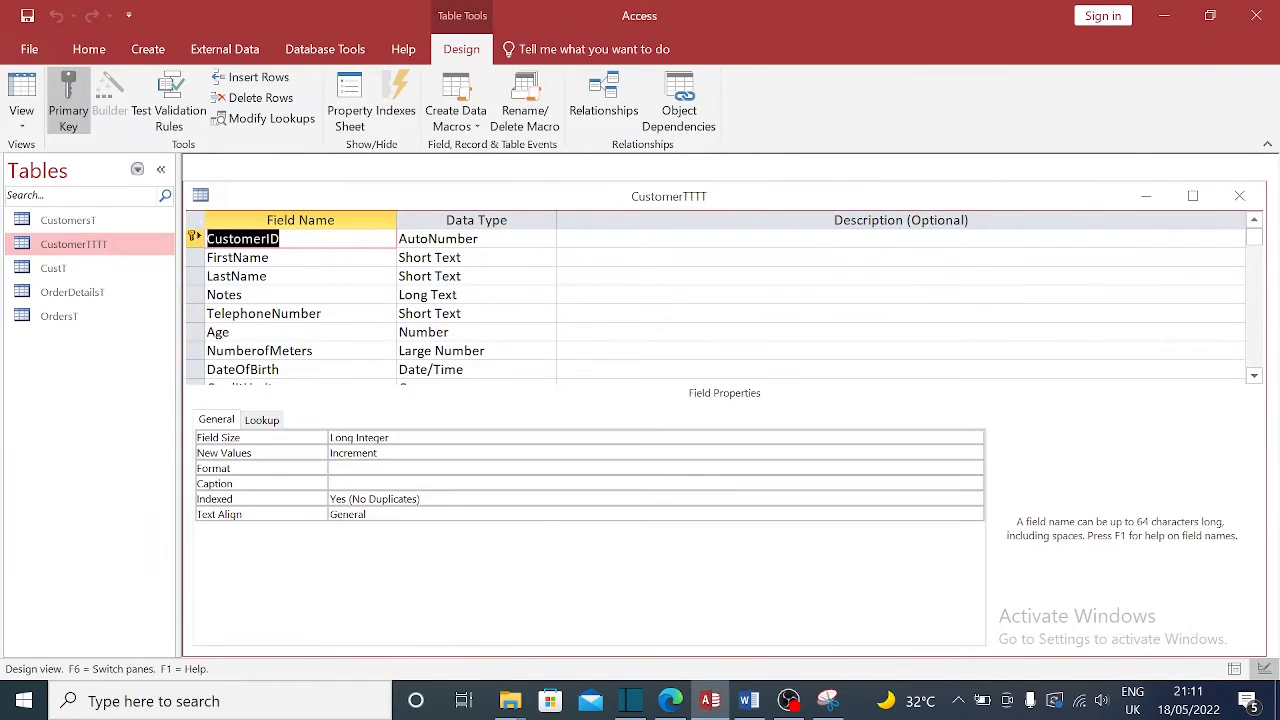
Review the CustomerTTTT field list with its data types, examining the properties of Website, Active, Age and NumberofMeters
scroll(720, 300, "down", 2)
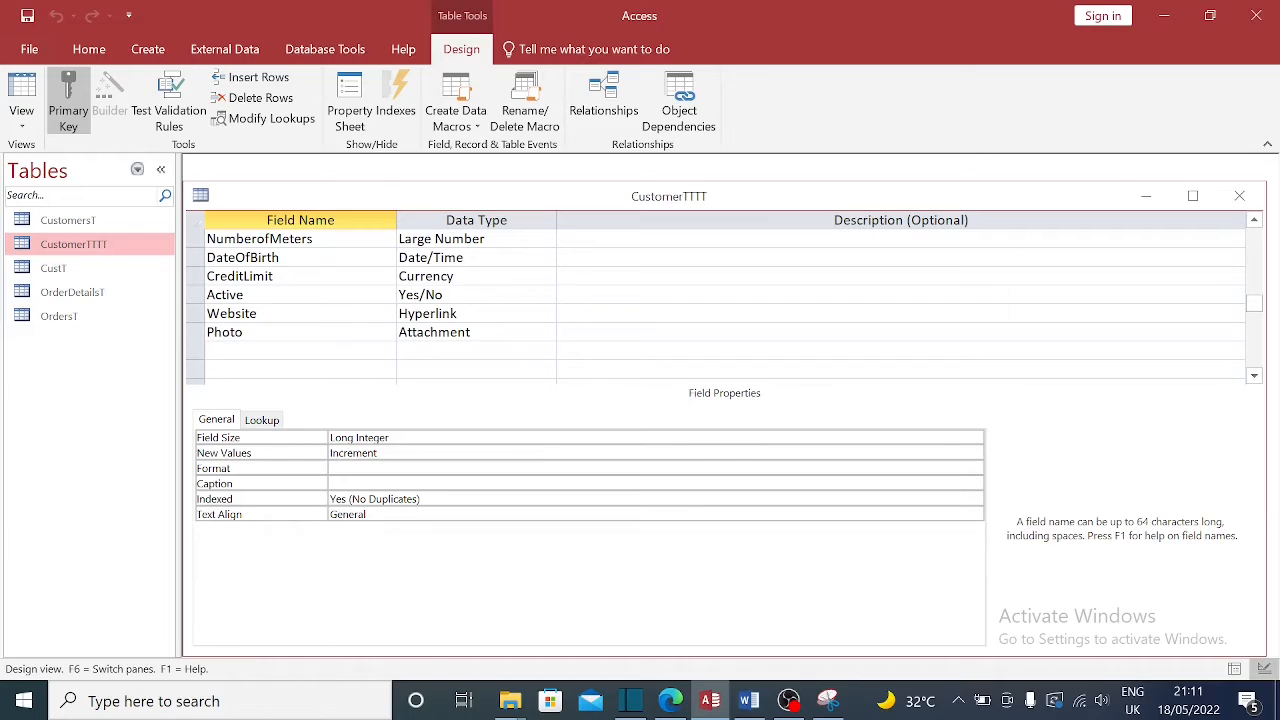
left_click(300, 351)
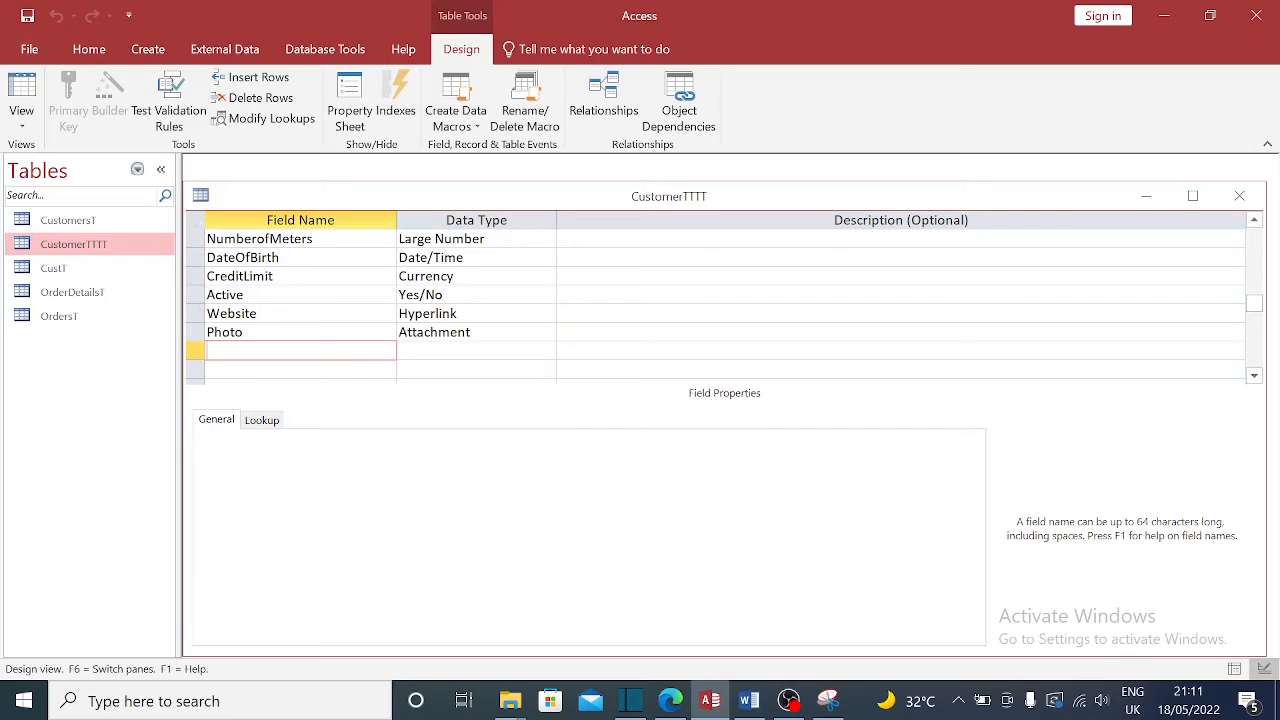
left_click(262, 314)
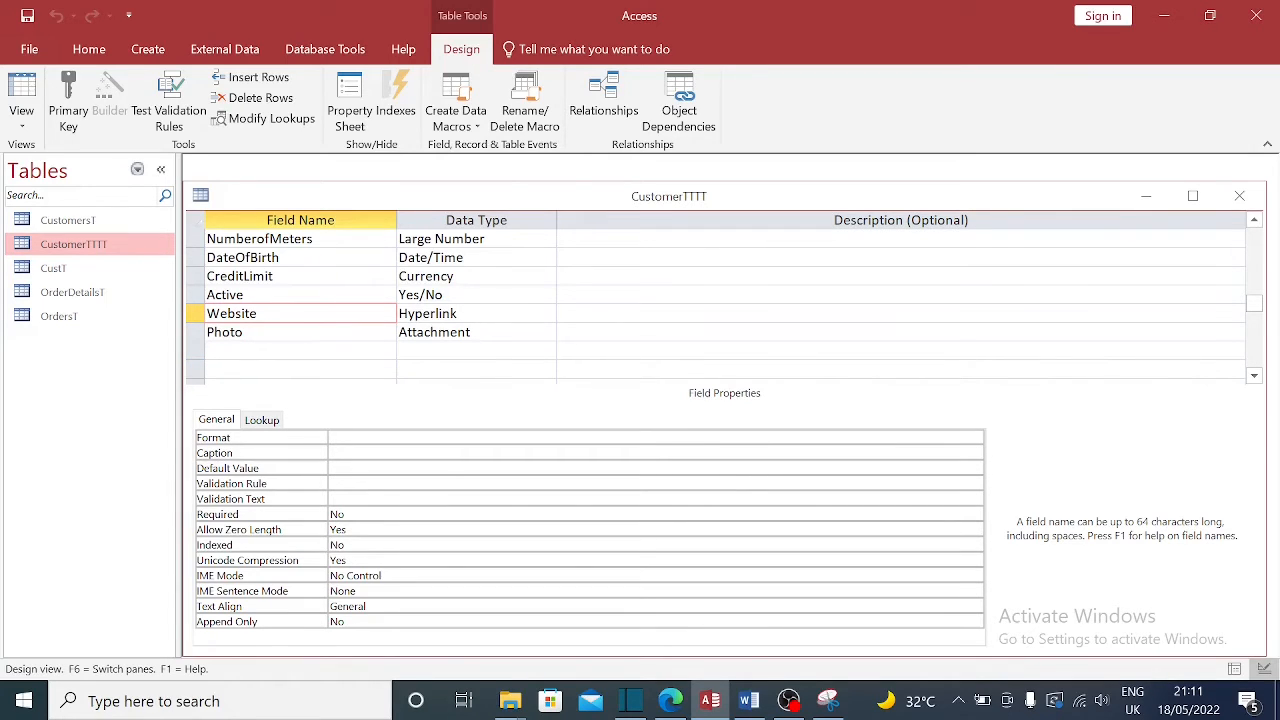
left_click(462, 295)
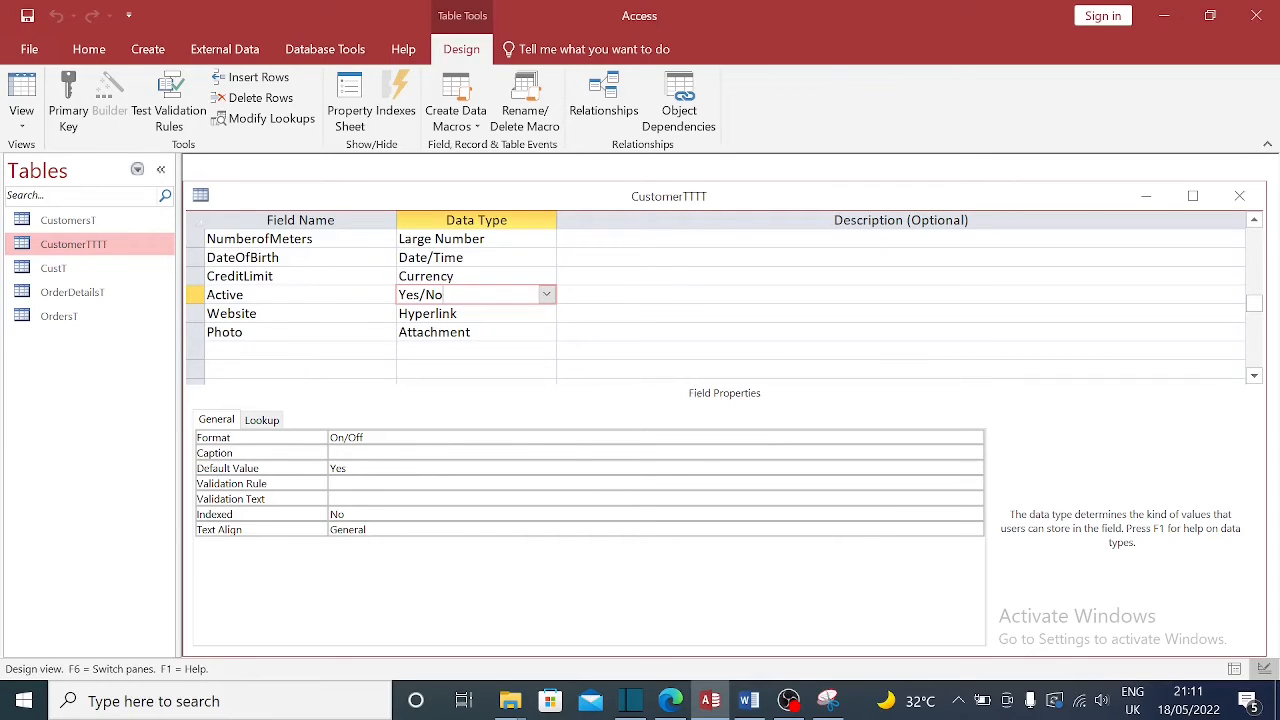
left_click(232, 350)
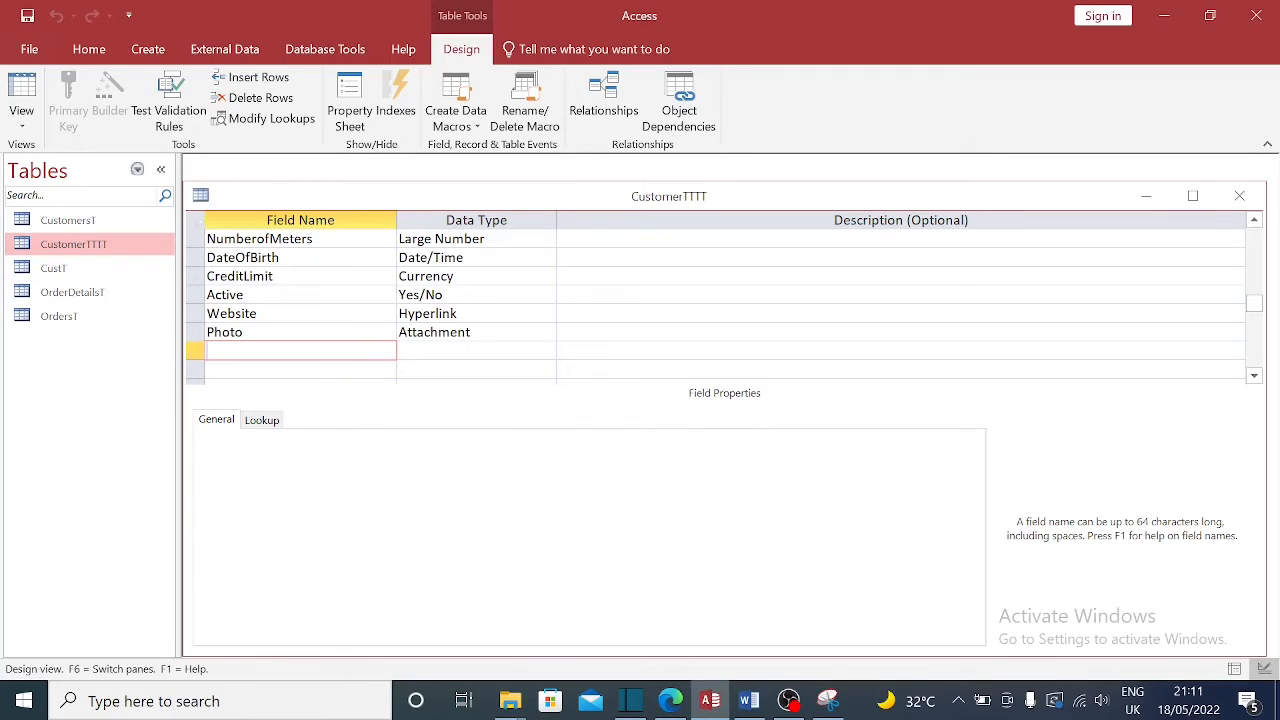
scroll(700, 300, "up", 2)
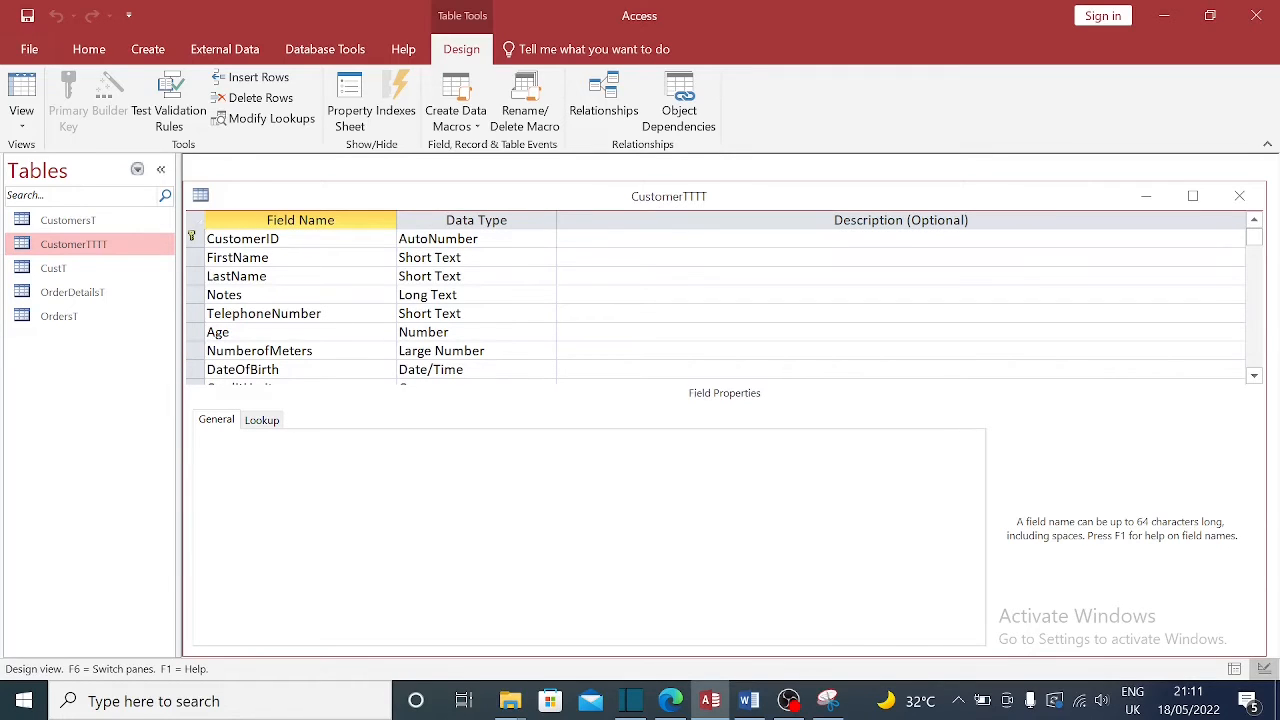
scroll(700, 300, "down", 1)
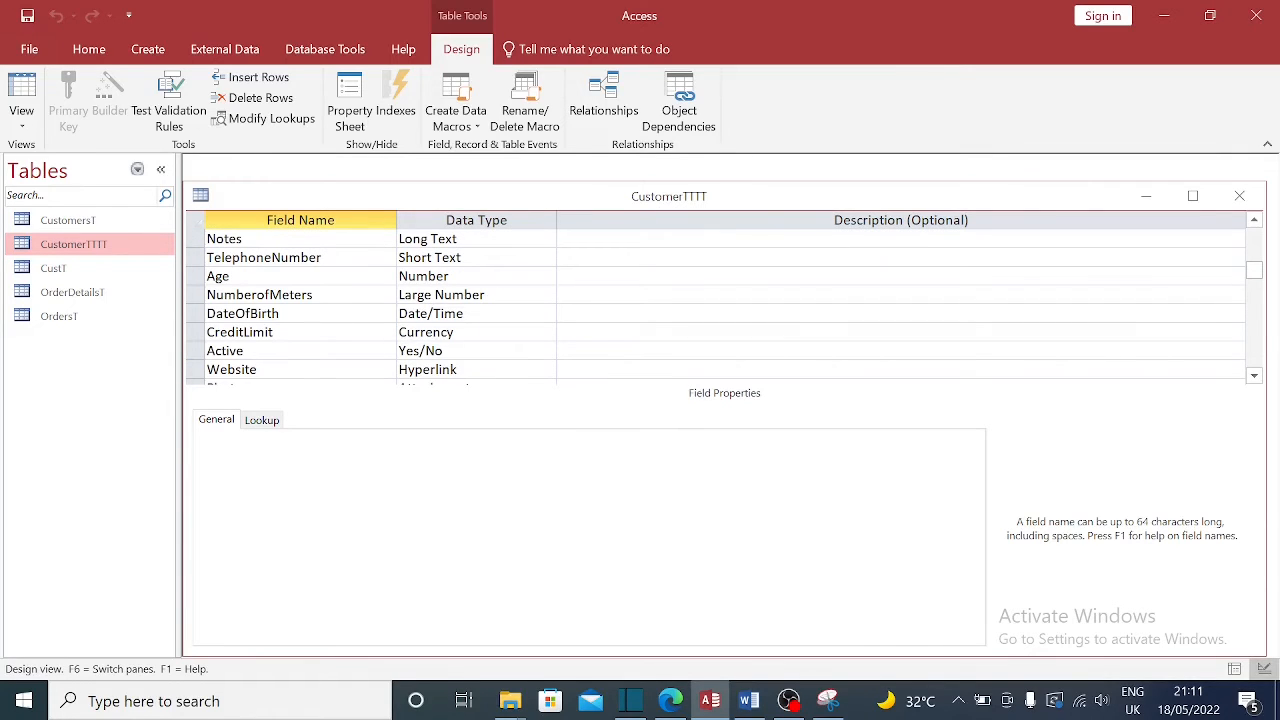
left_click(240, 276)
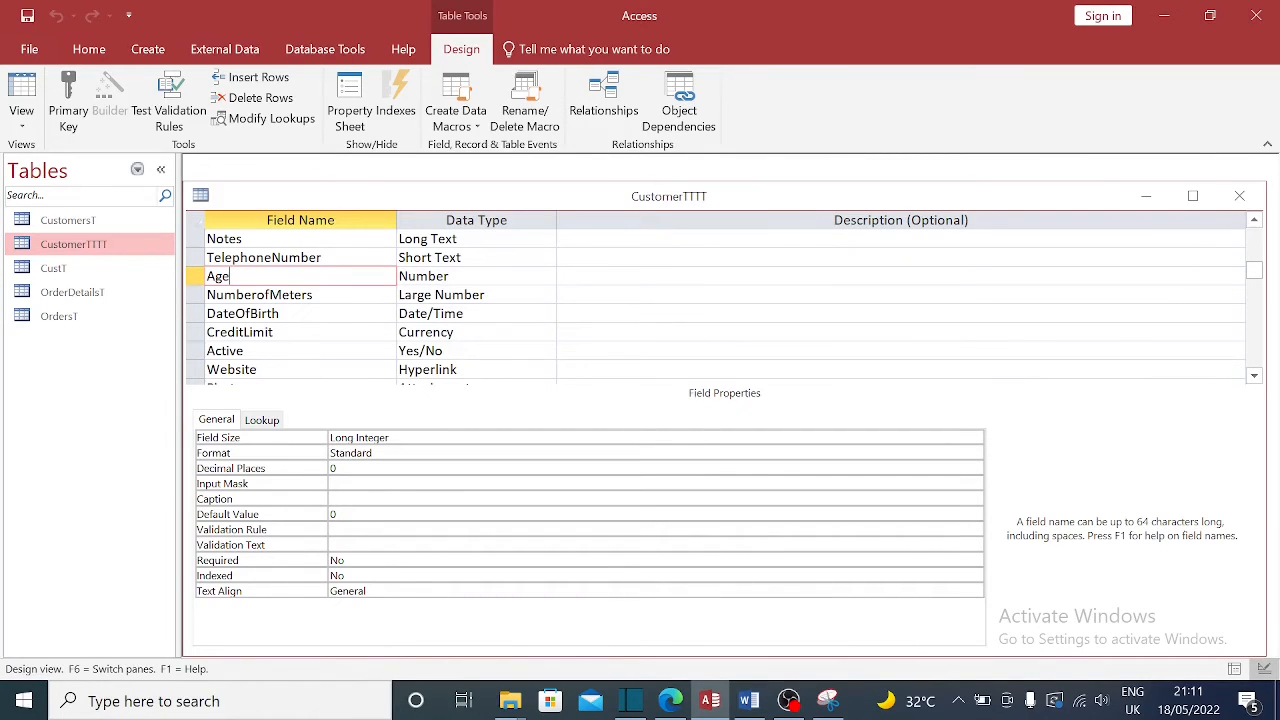
left_click(316, 295)
left_click(240, 276)
left_click(316, 295)
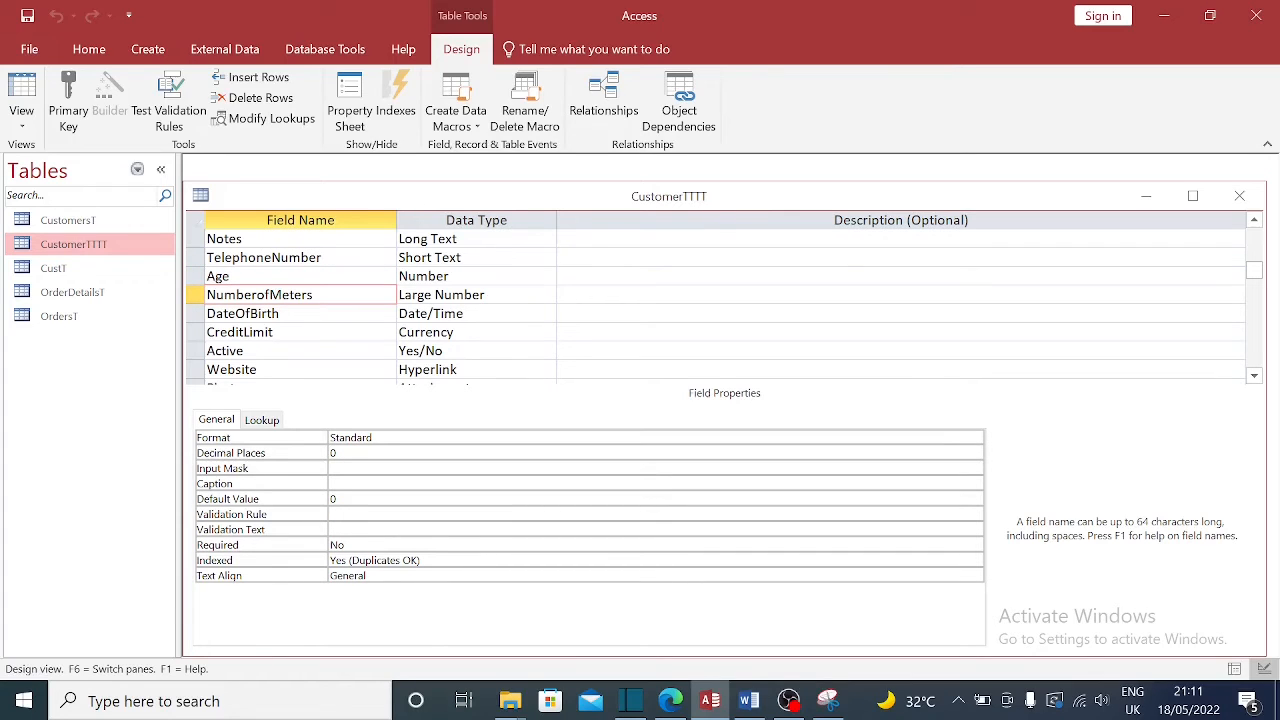
scroll(720, 300, "down", 1)
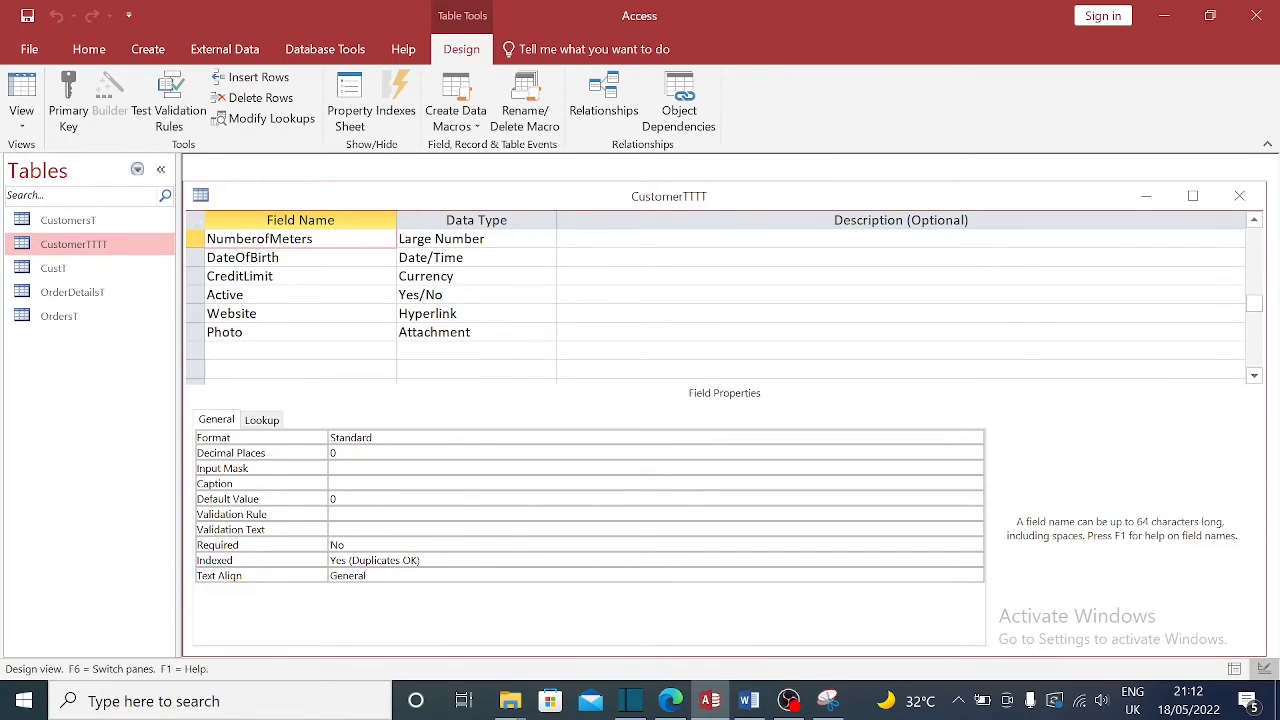
scroll(720, 300, "up", 1)
scroll(720, 300, "down", 1)
Add a field named AddTwoNumber with the Calculated data type below Photo
left_click(300, 350)
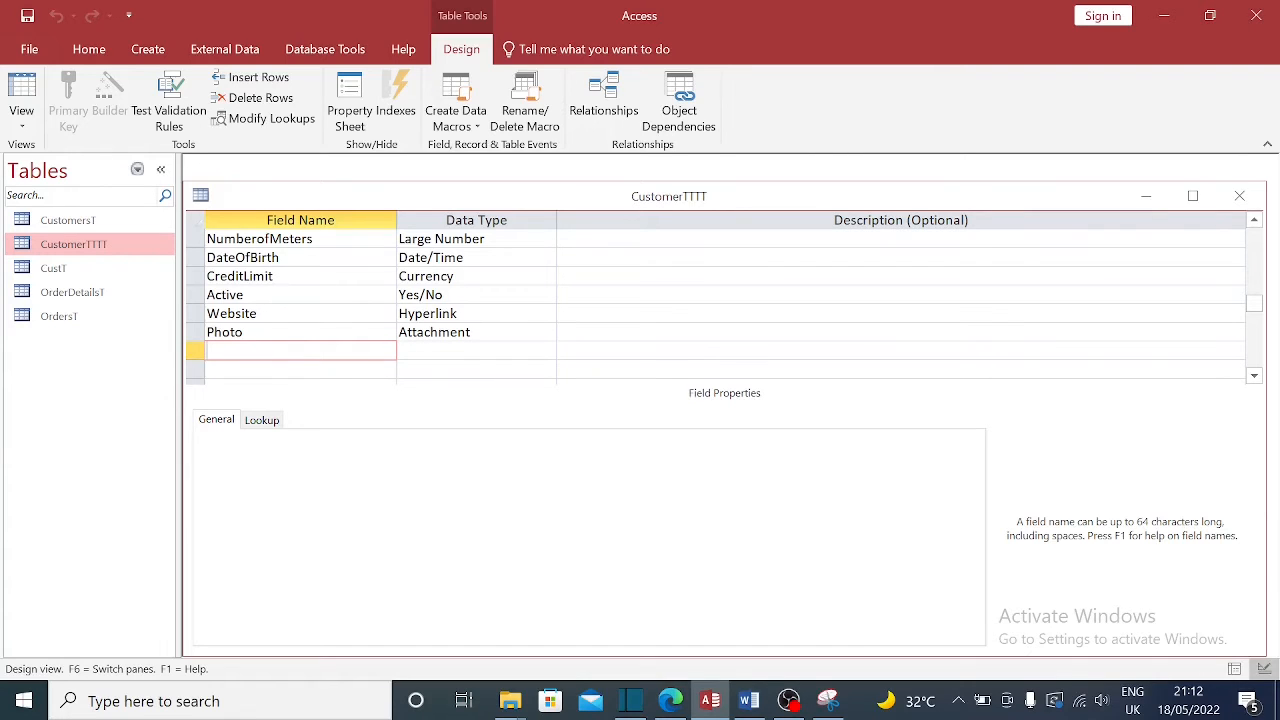
type("AddTwoNumber")
key("Tab")
left_click(546, 350)
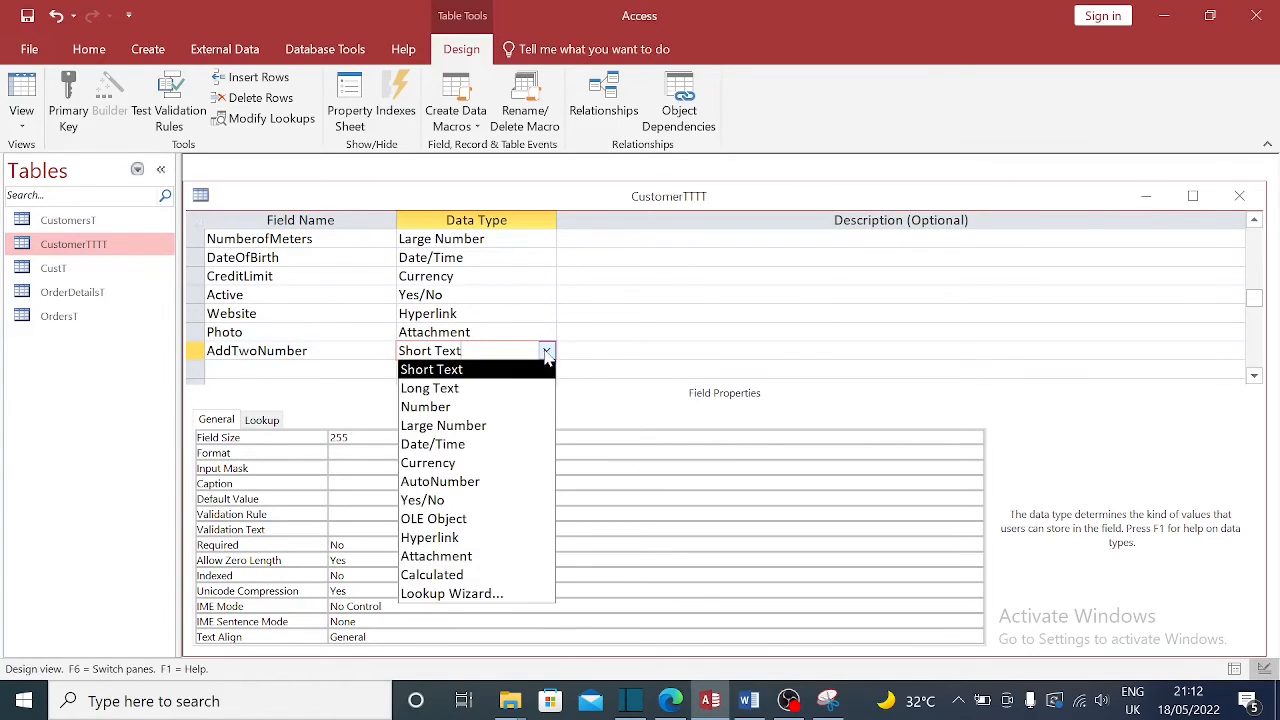
left_click(442, 576)
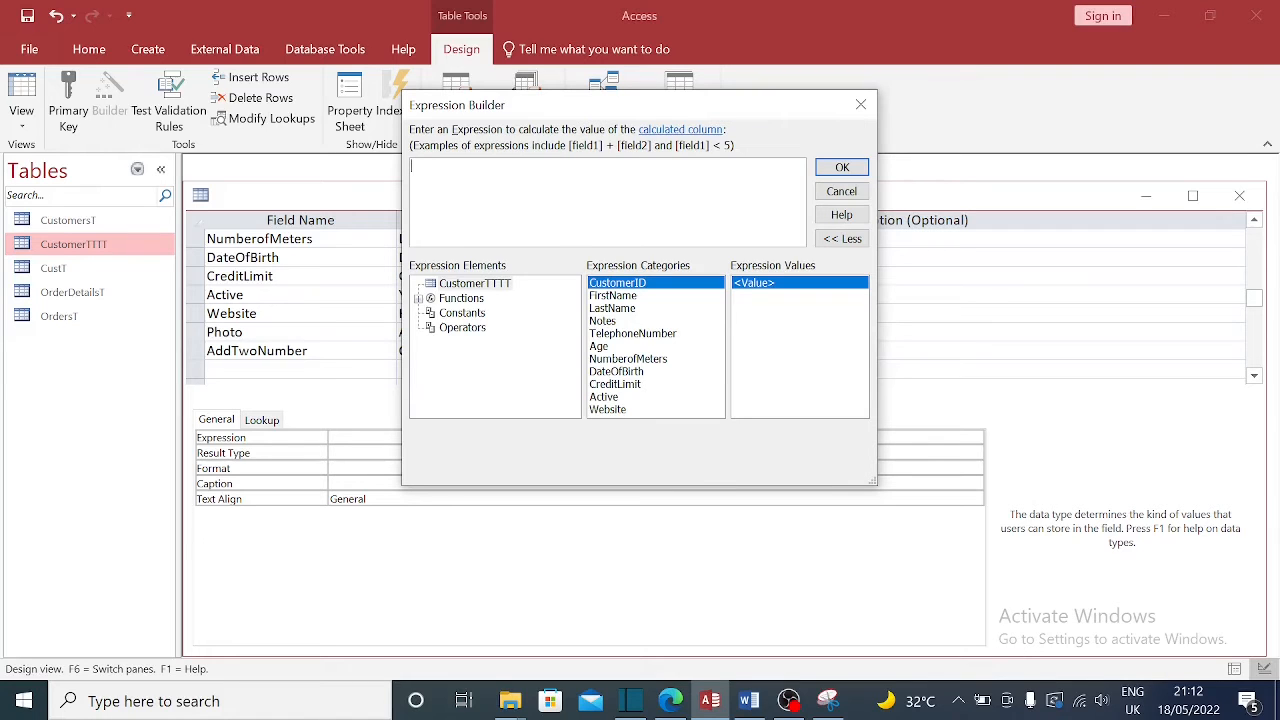
Build the expression [Age]+[NumberofMeters] for the AddTwoNumber field and accept it
double_click(605, 347)
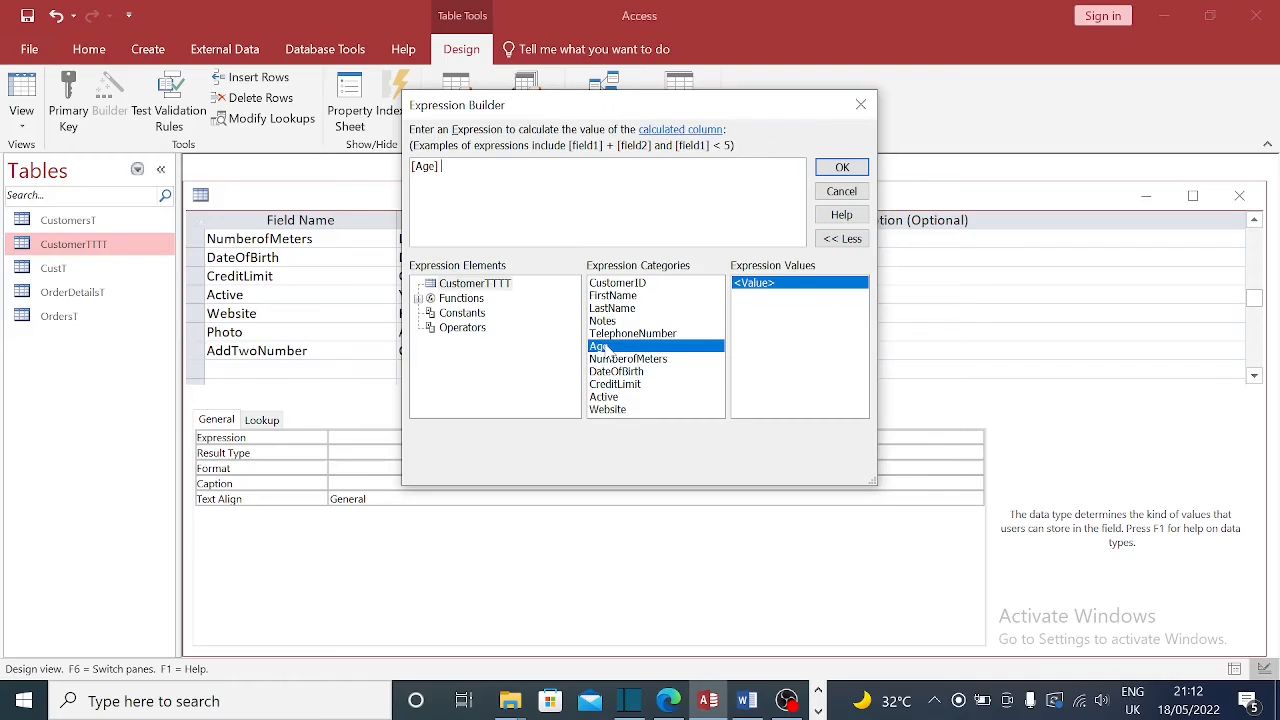
type("+")
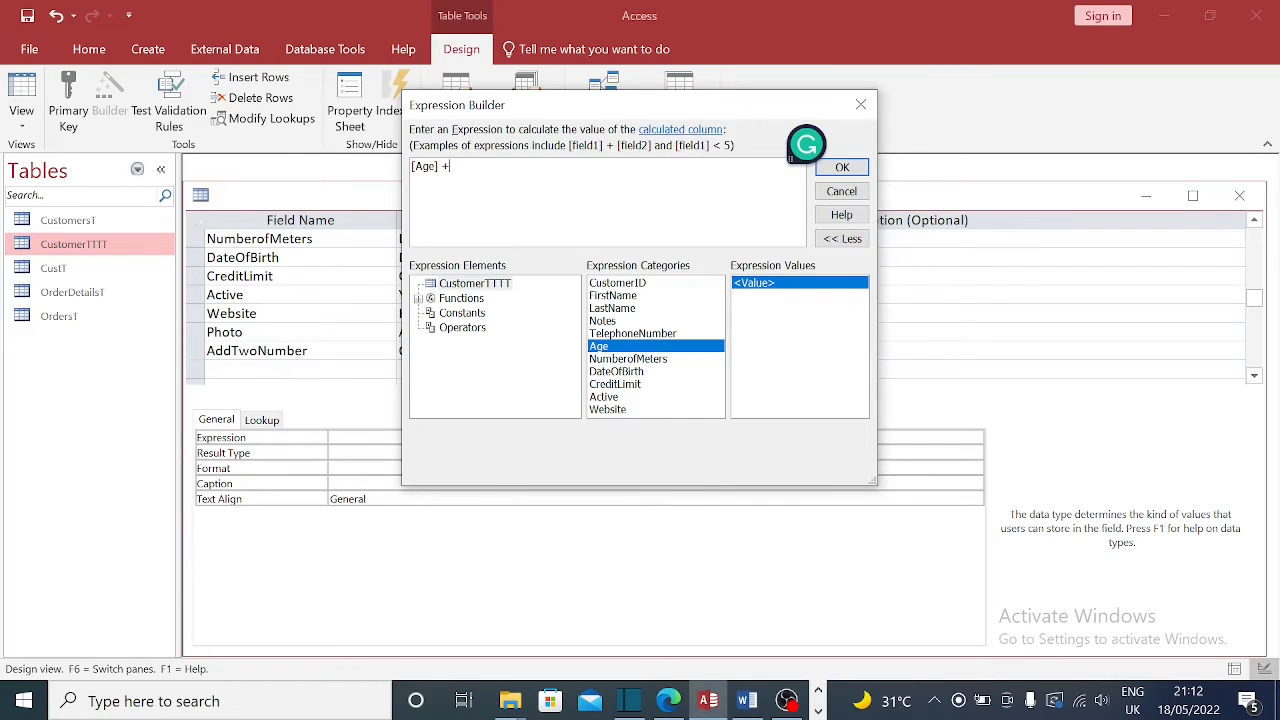
left_click(620, 358)
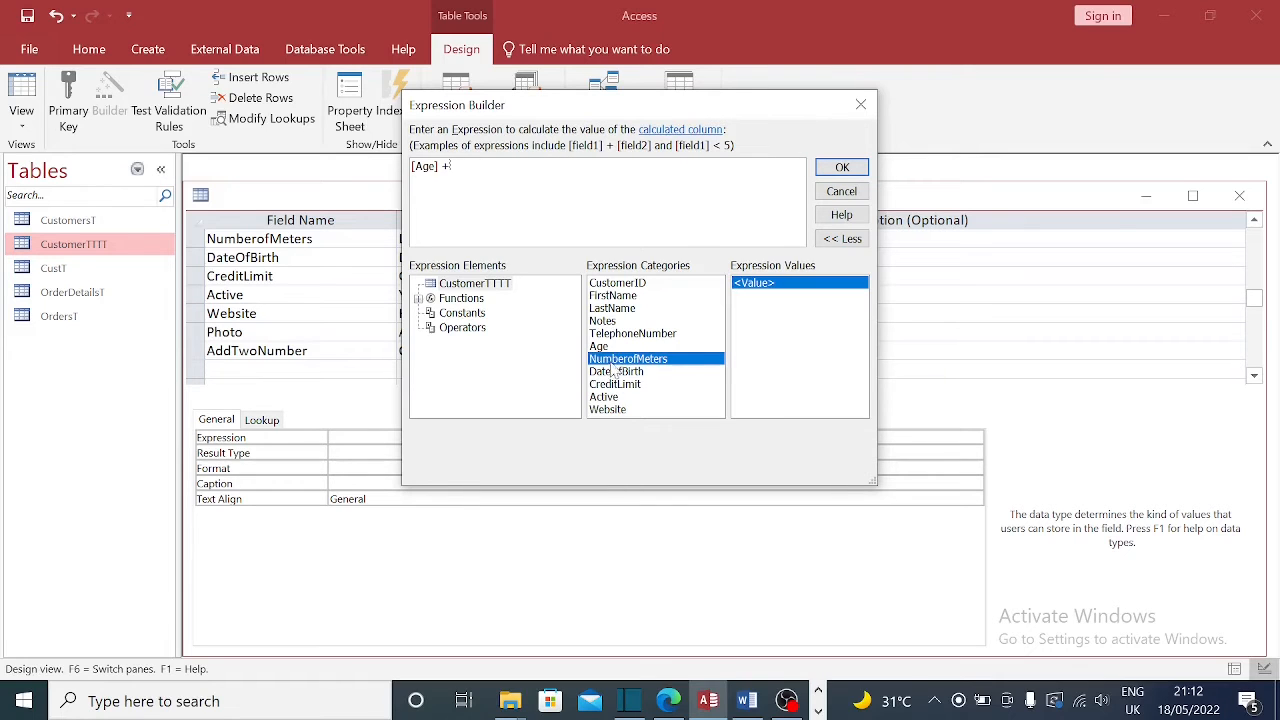
double_click(620, 362)
left_click(840, 168)
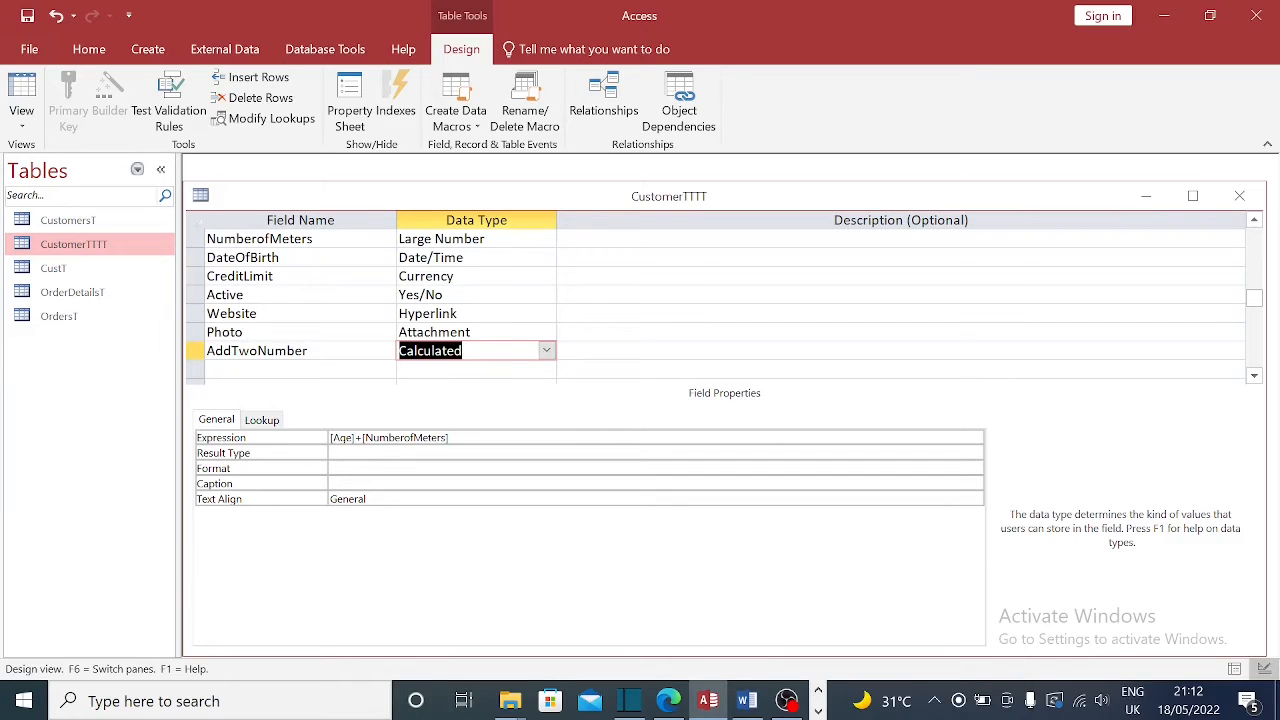
Save and close the table design, and reopen the CustomerTTTT datasheet to review the source columns and the AddTwoNumber column
left_click(1240, 196)
left_click(575, 405)
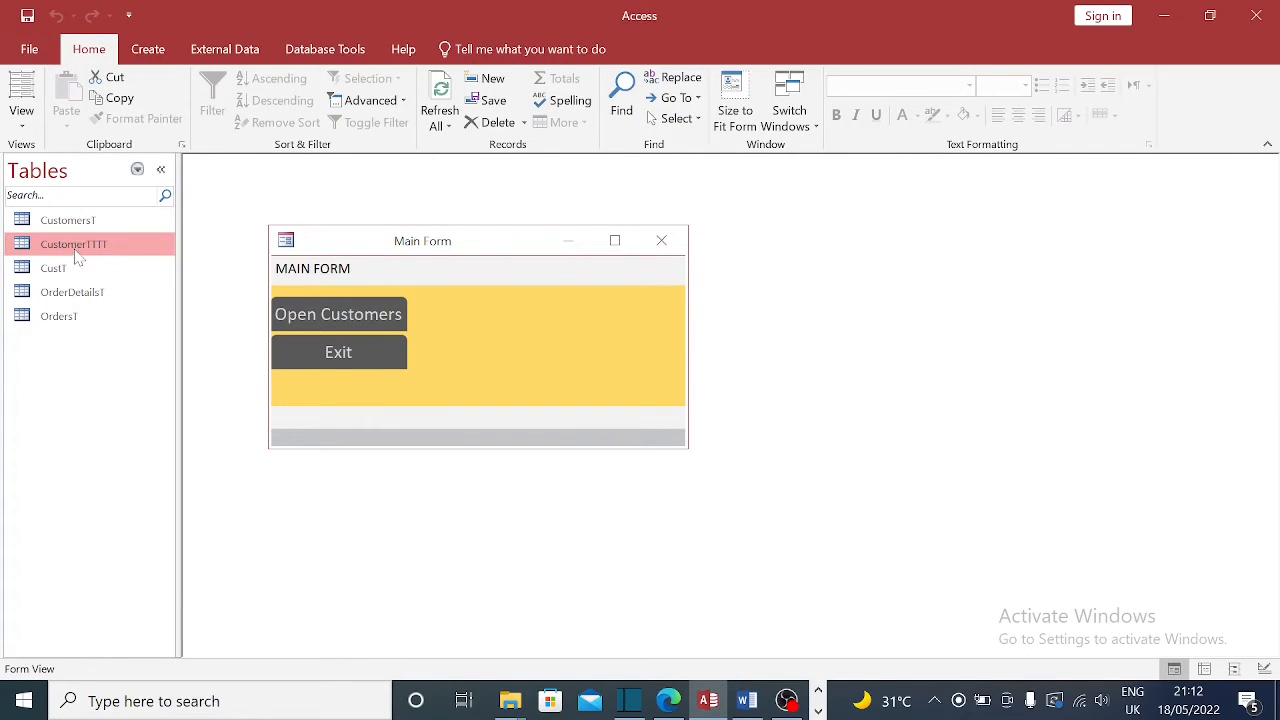
double_click(76, 250)
left_click_drag(614, 644, 742, 644)
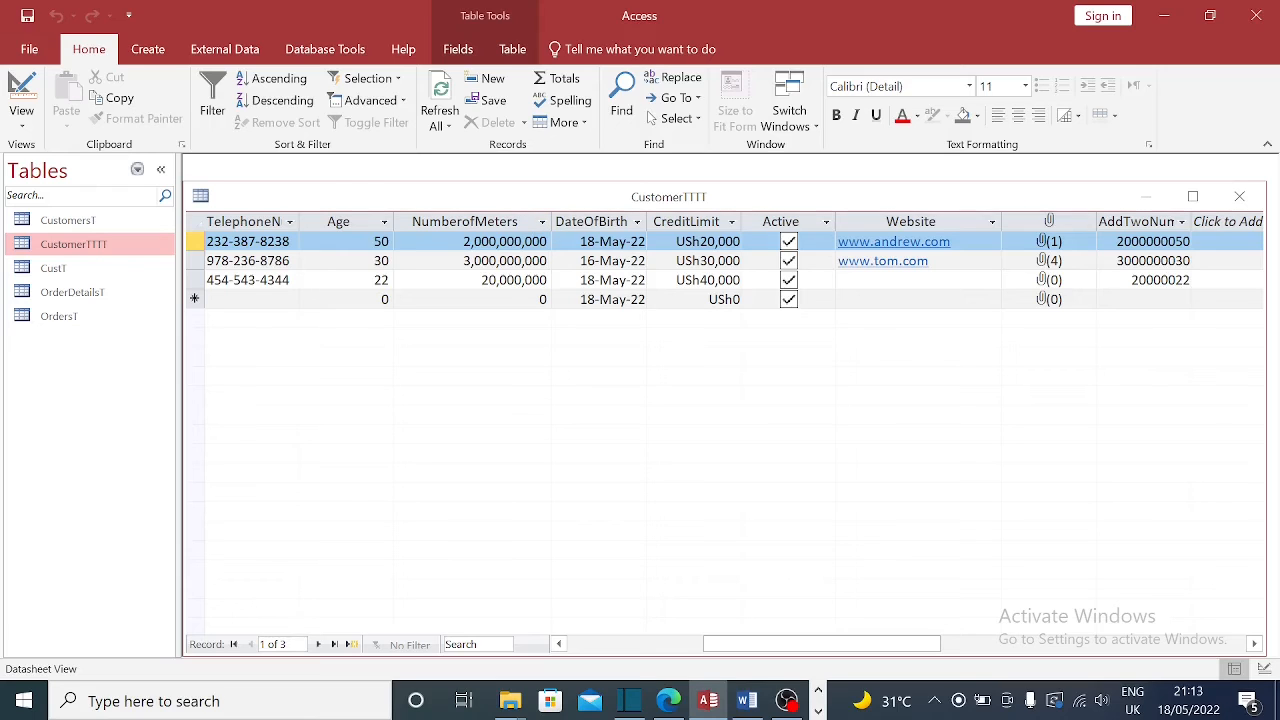
left_click_drag(718, 644, 830, 630)
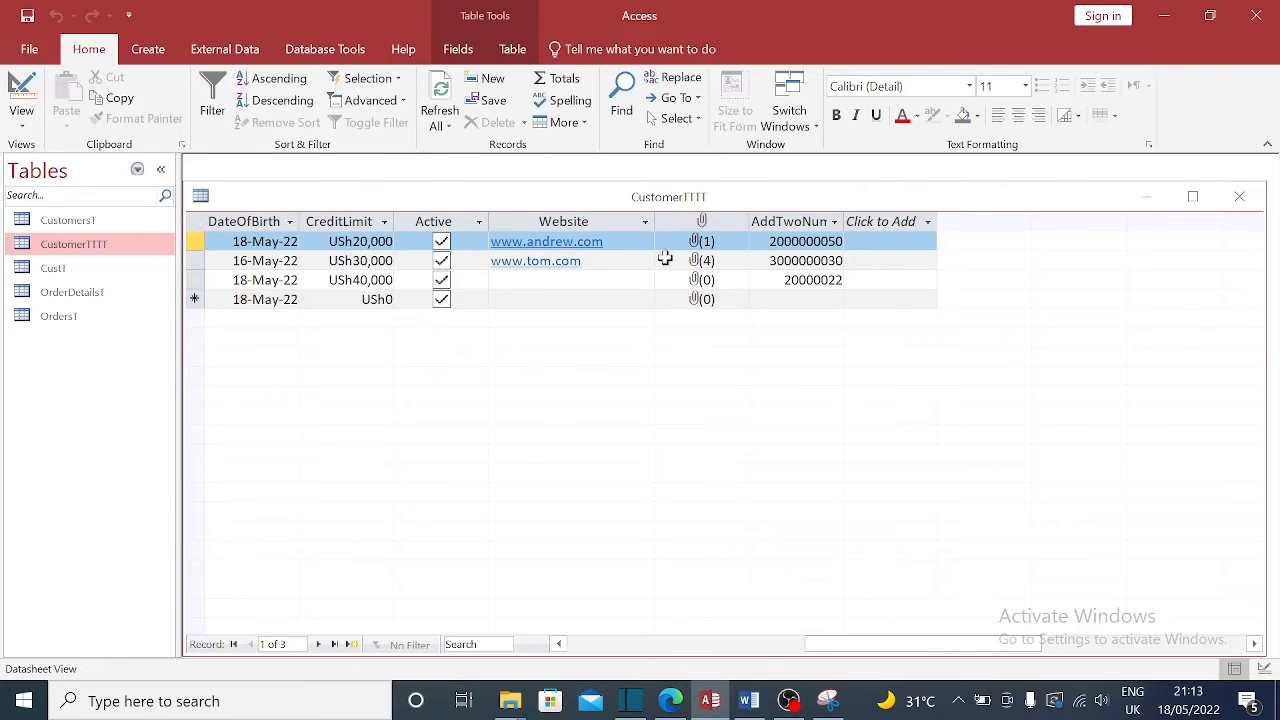
left_click_drag(863, 645, 605, 660)
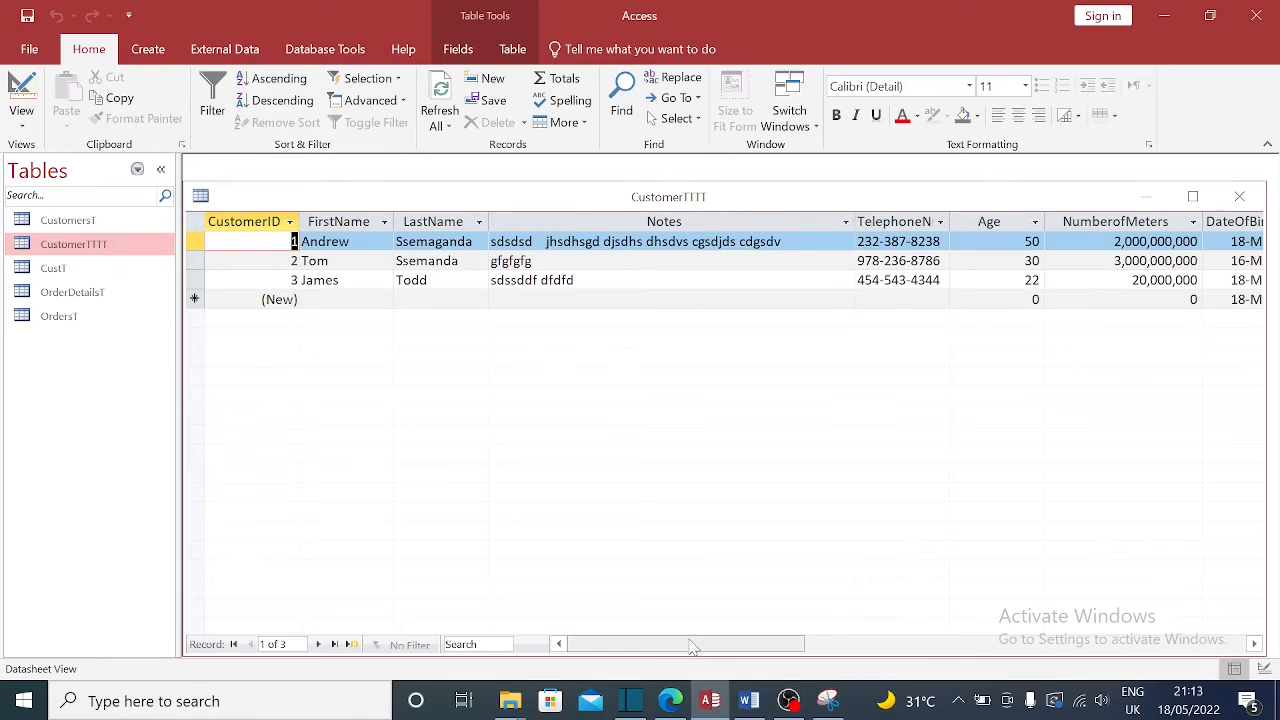
left_click_drag(690, 645, 971, 623)
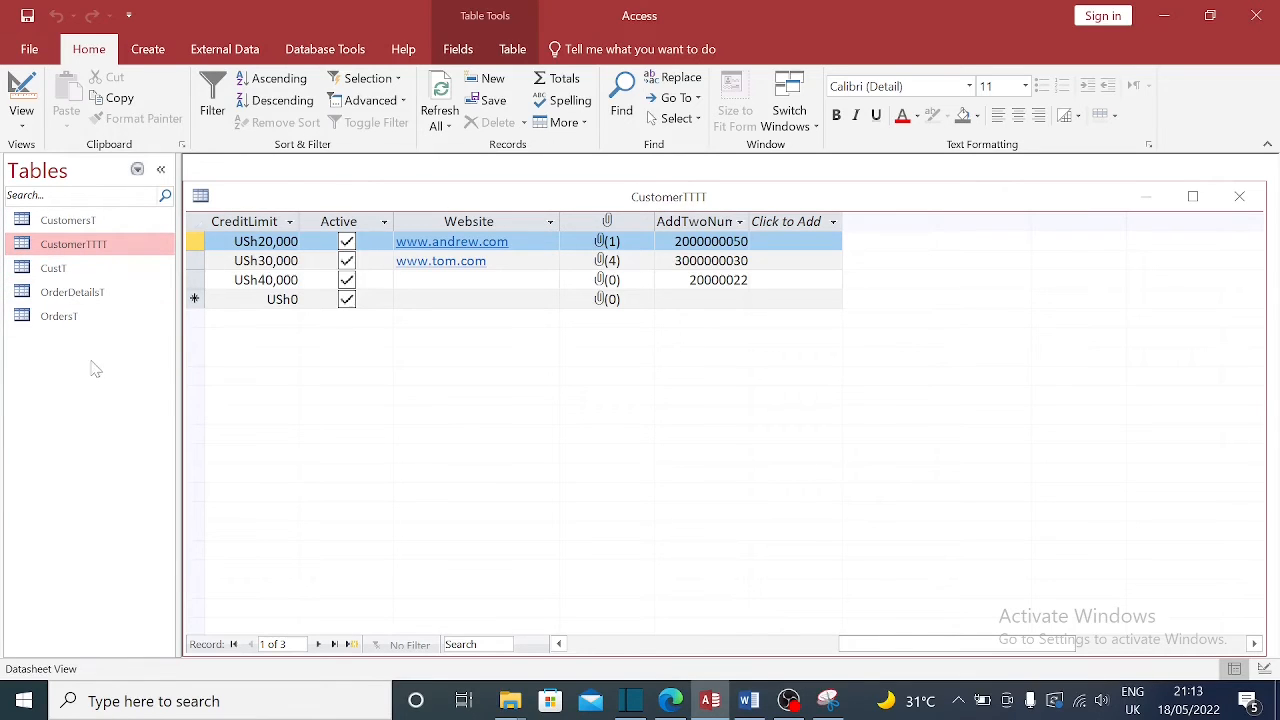
Look over the OrdersT records, close that table, and open the CustomerTTTT table in Design View
double_click(57, 318)
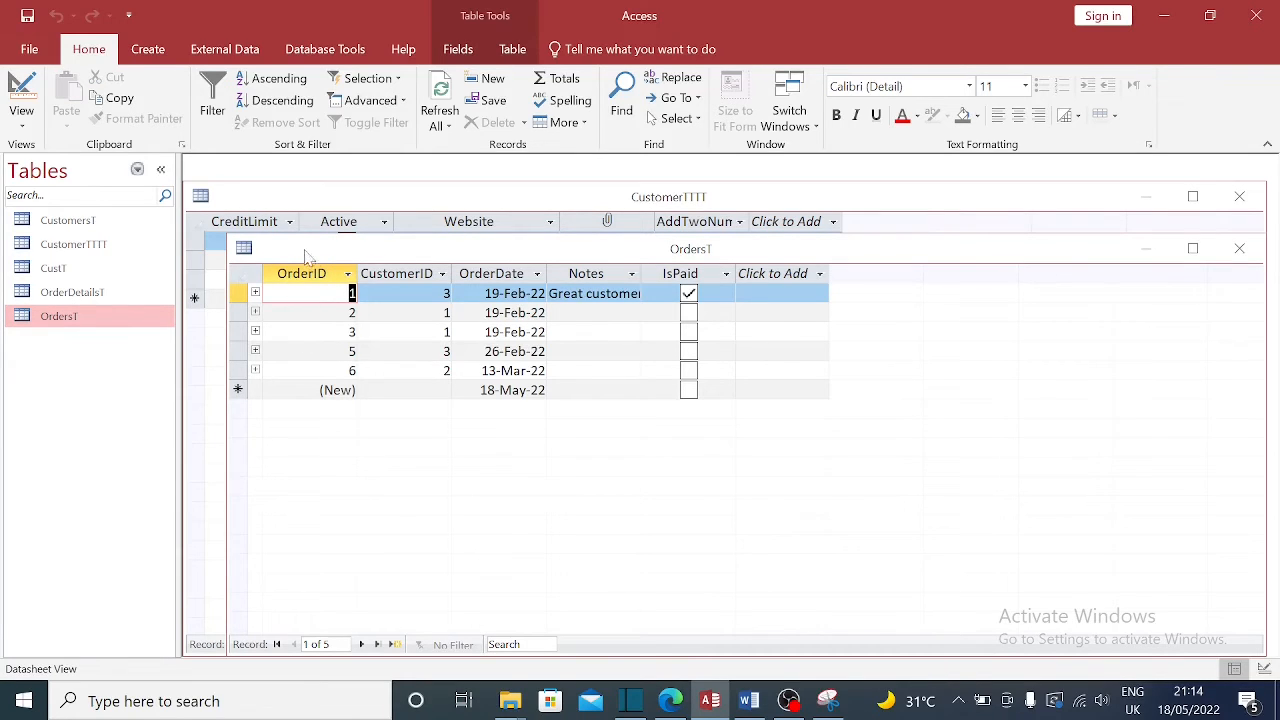
left_click(1239, 248)
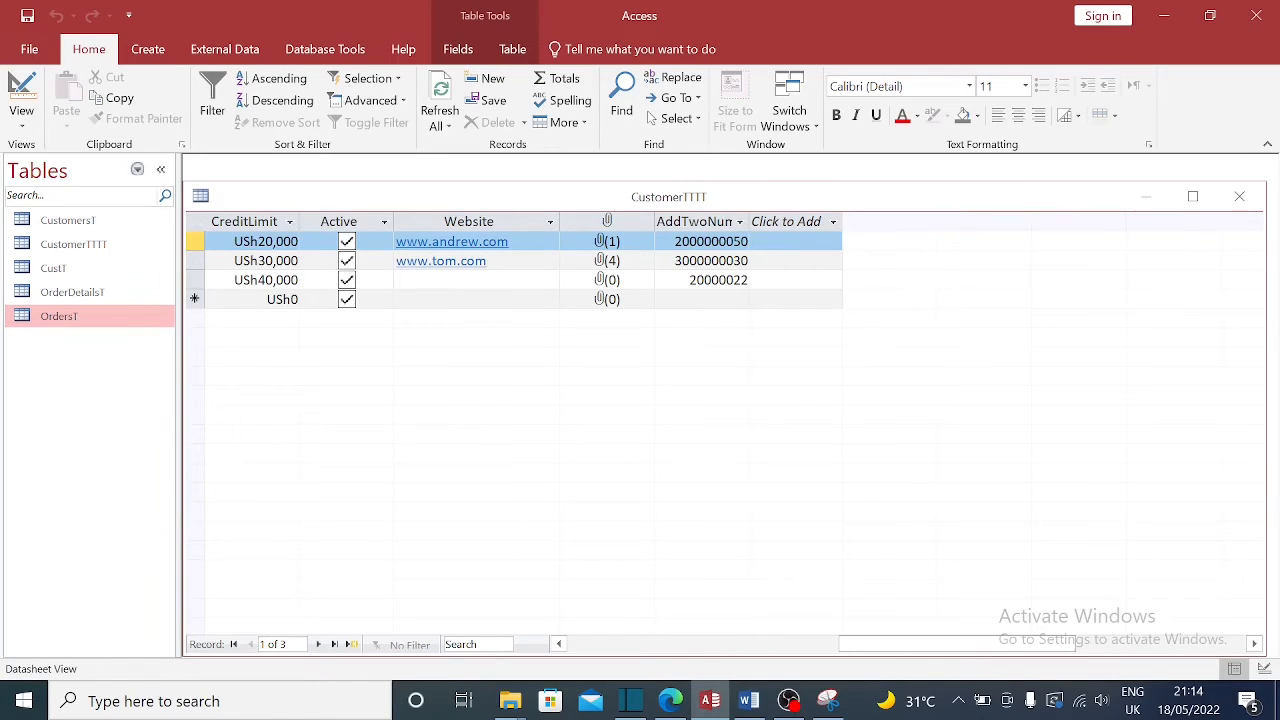
right_click(688, 200)
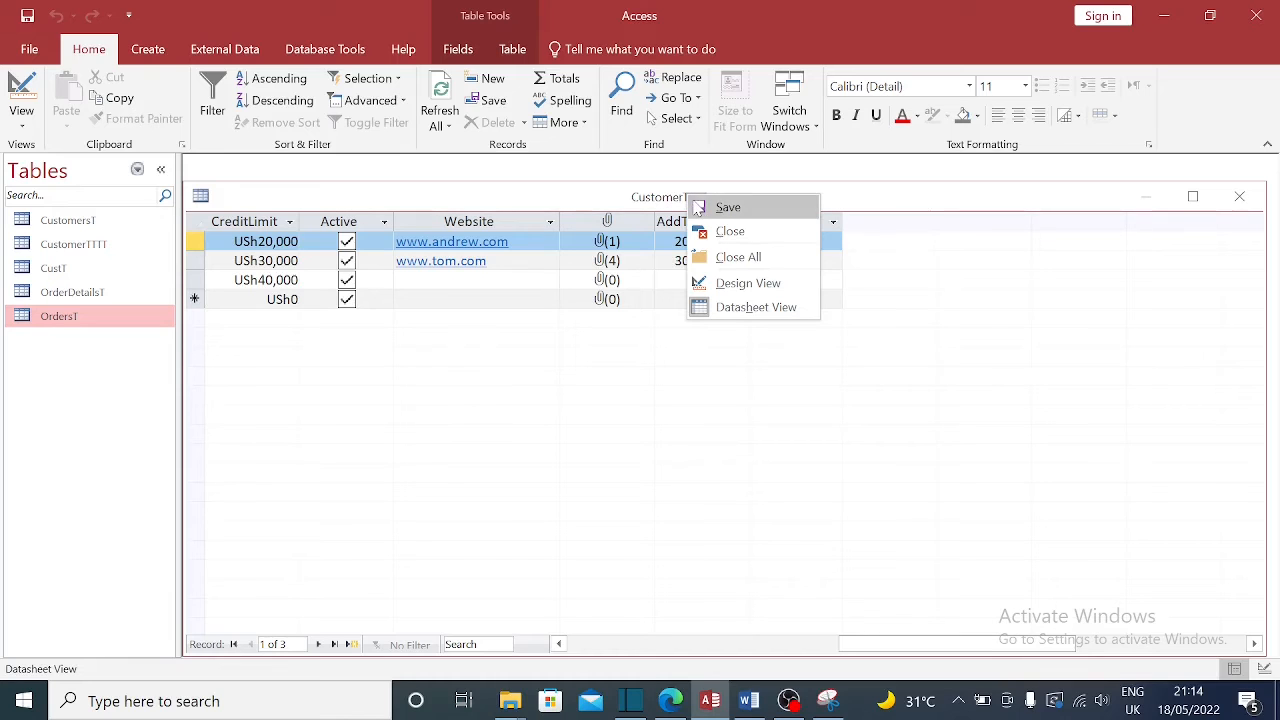
left_click(745, 284)
scroll(400, 300, "down", 5)
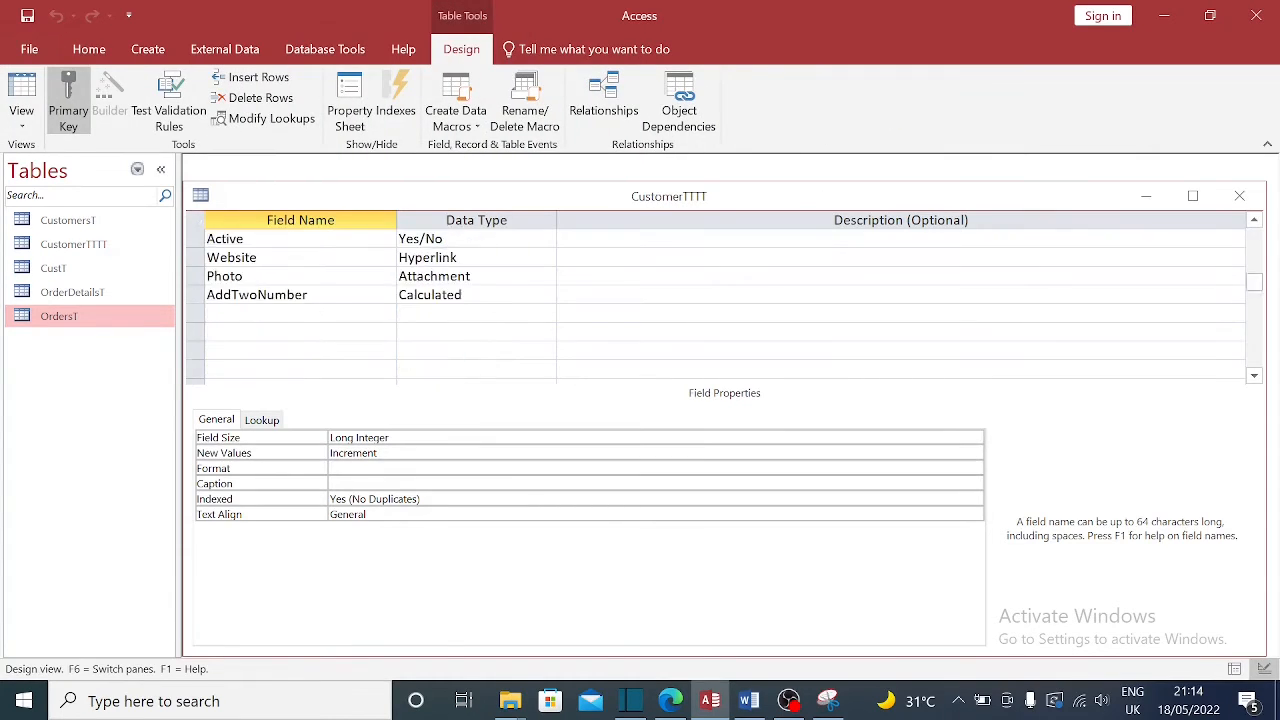
Add a field named OrdersID below AddTwoNumber and choose Lookup Wizard as its data type
left_click(300, 314)
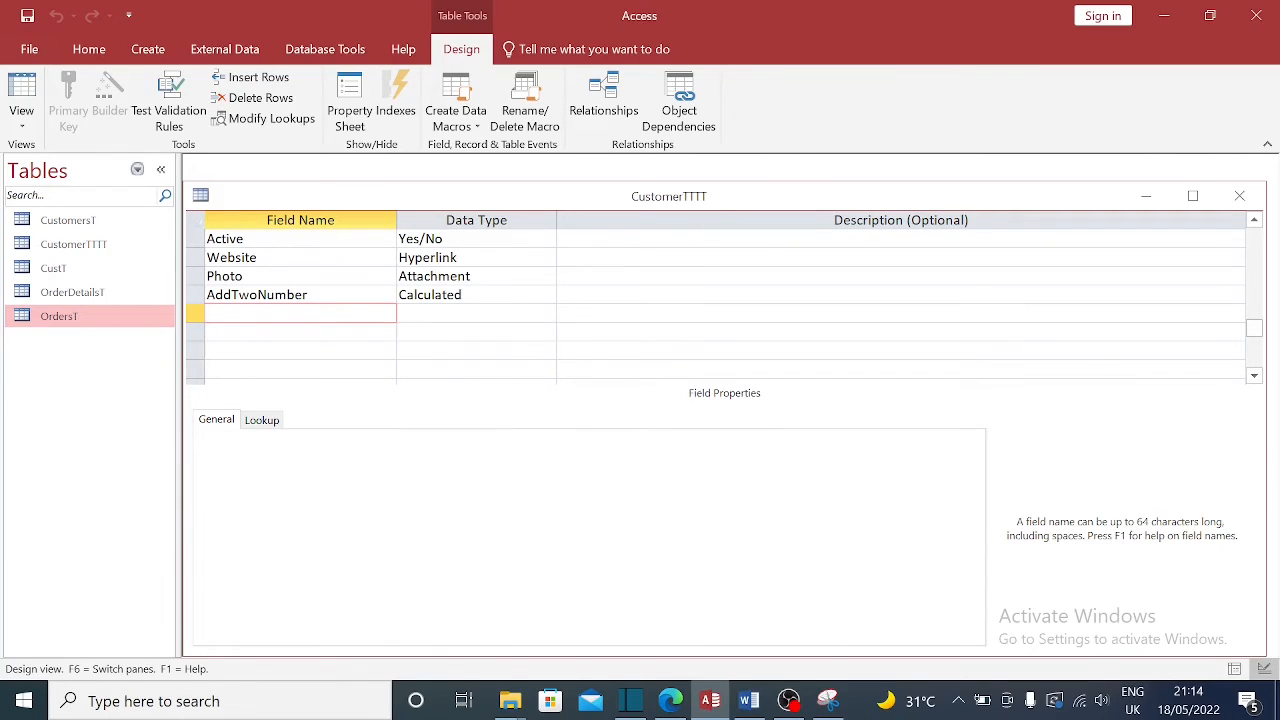
type("OrdersID")
key("Tab")
left_click(546, 314)
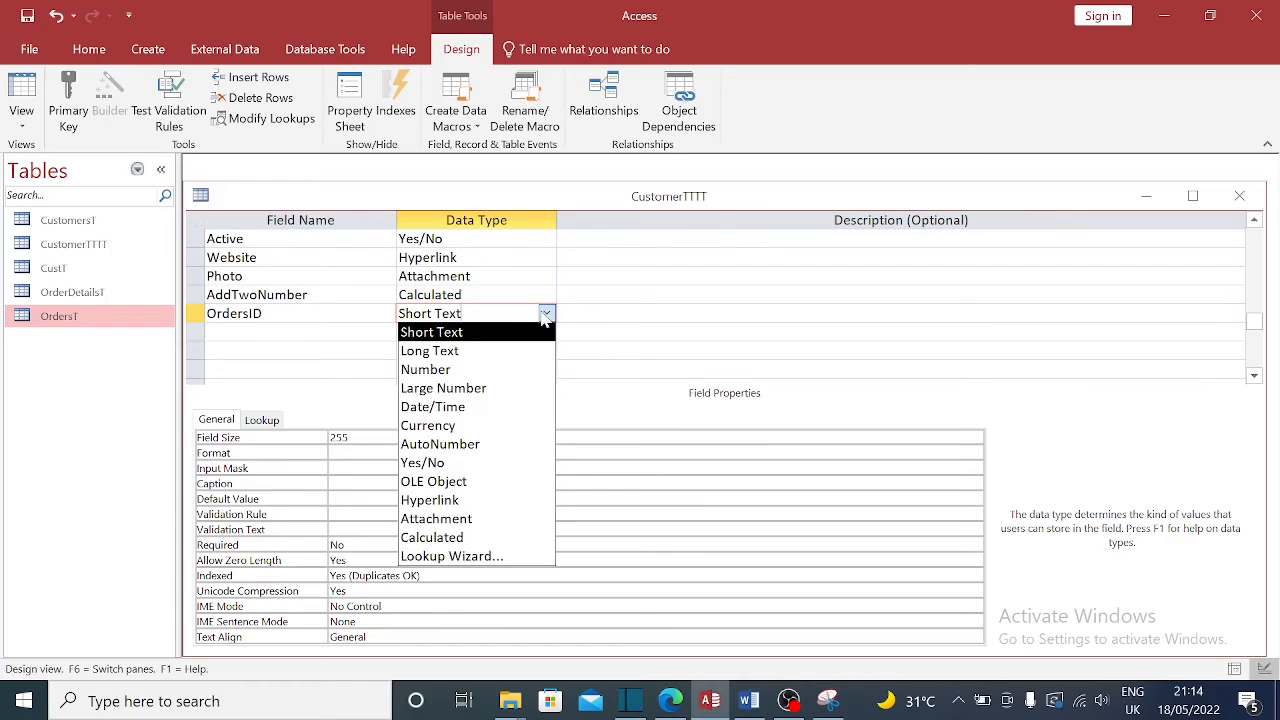
left_click(471, 557)
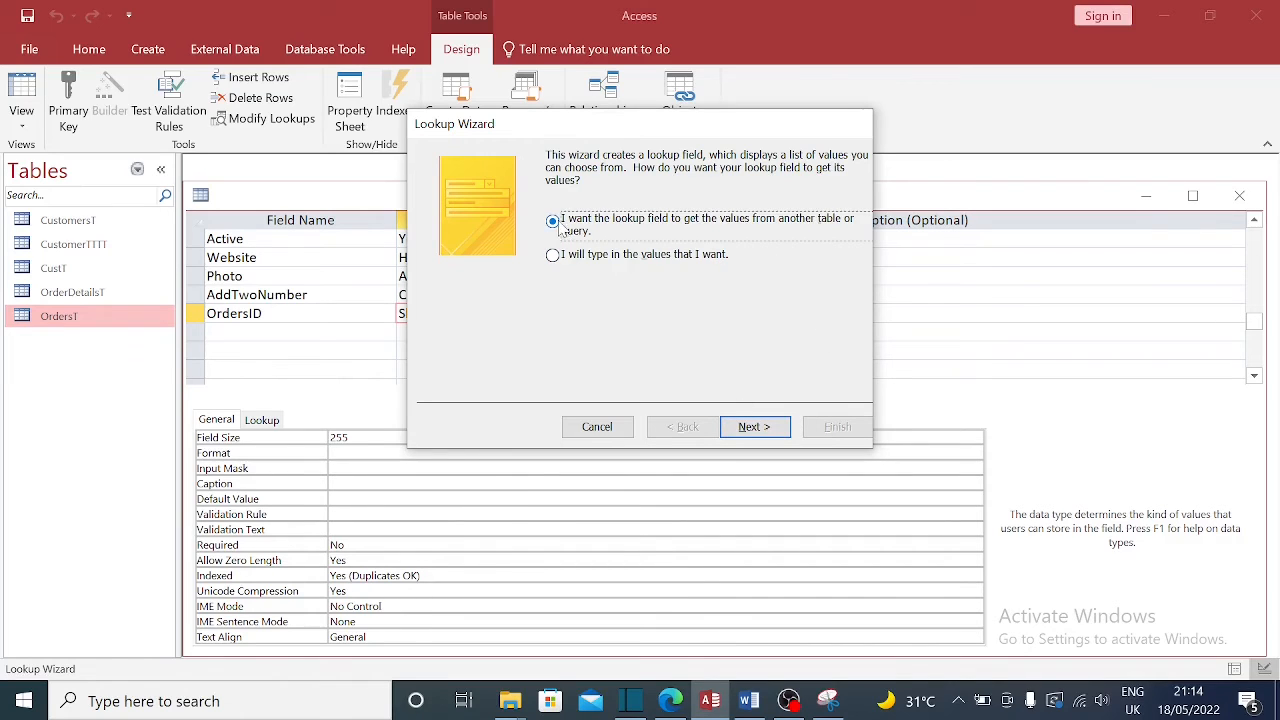
Have the lookup get its values from another table, using the OrderID field of OrdersT
left_click(758, 432)
left_click(606, 248)
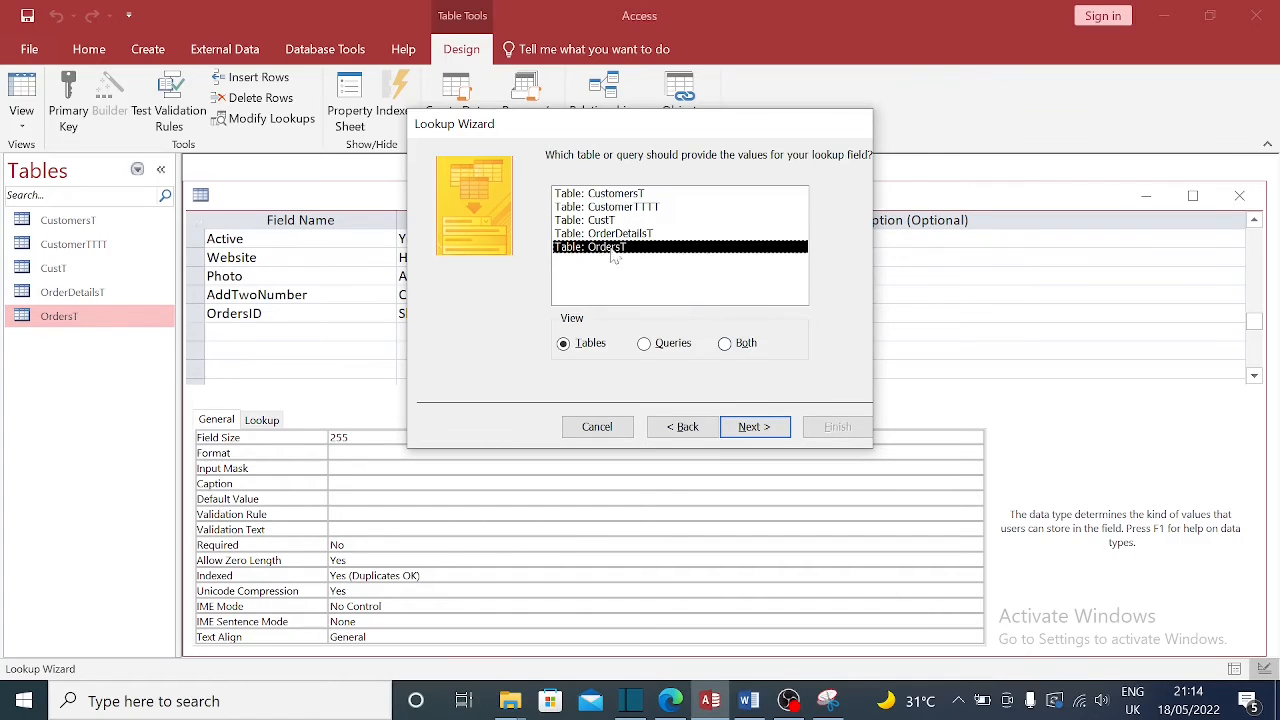
left_click(755, 427)
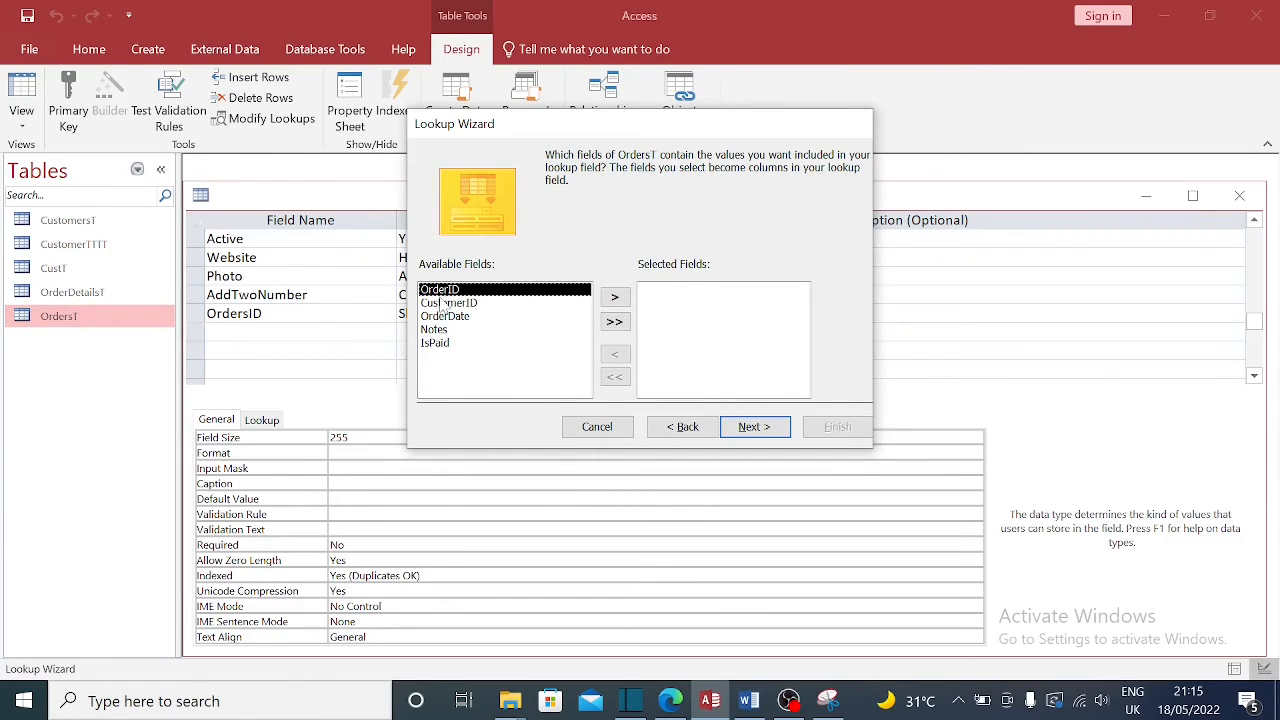
left_click(615, 297)
left_click(750, 427)
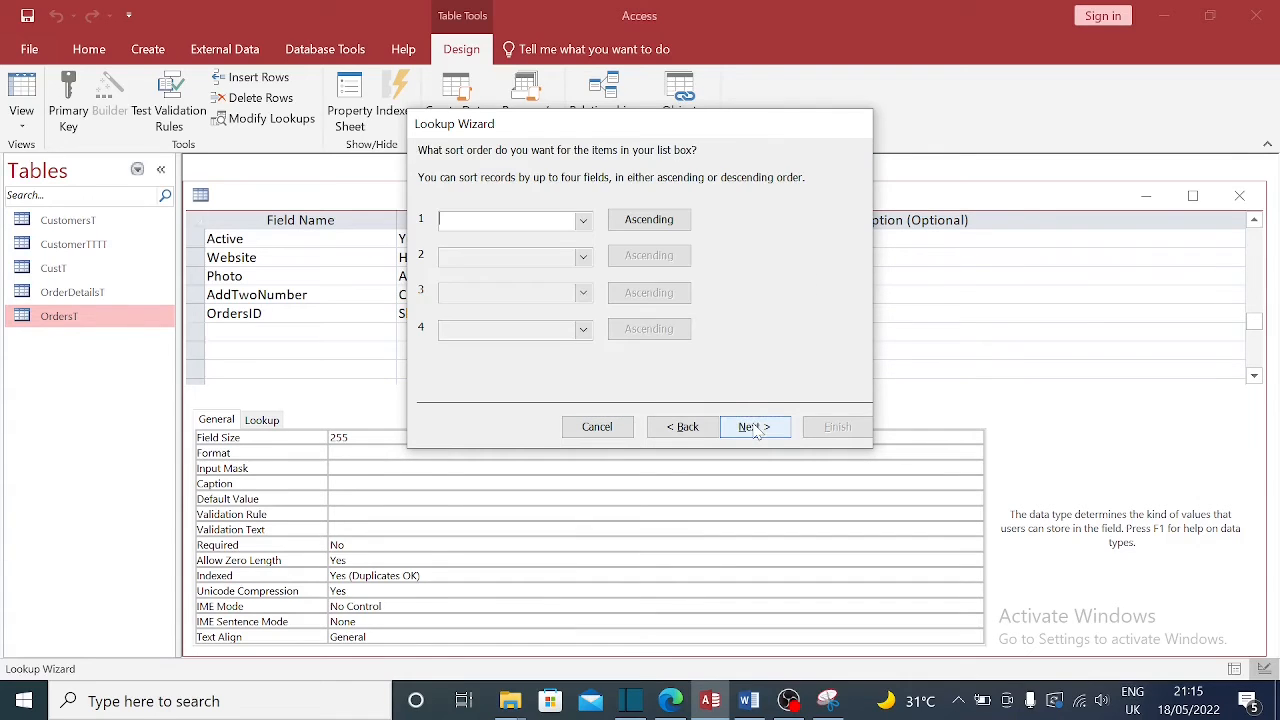
Sort the lookup list by OrderID in ascending order and accept the default column width
left_click(585, 221)
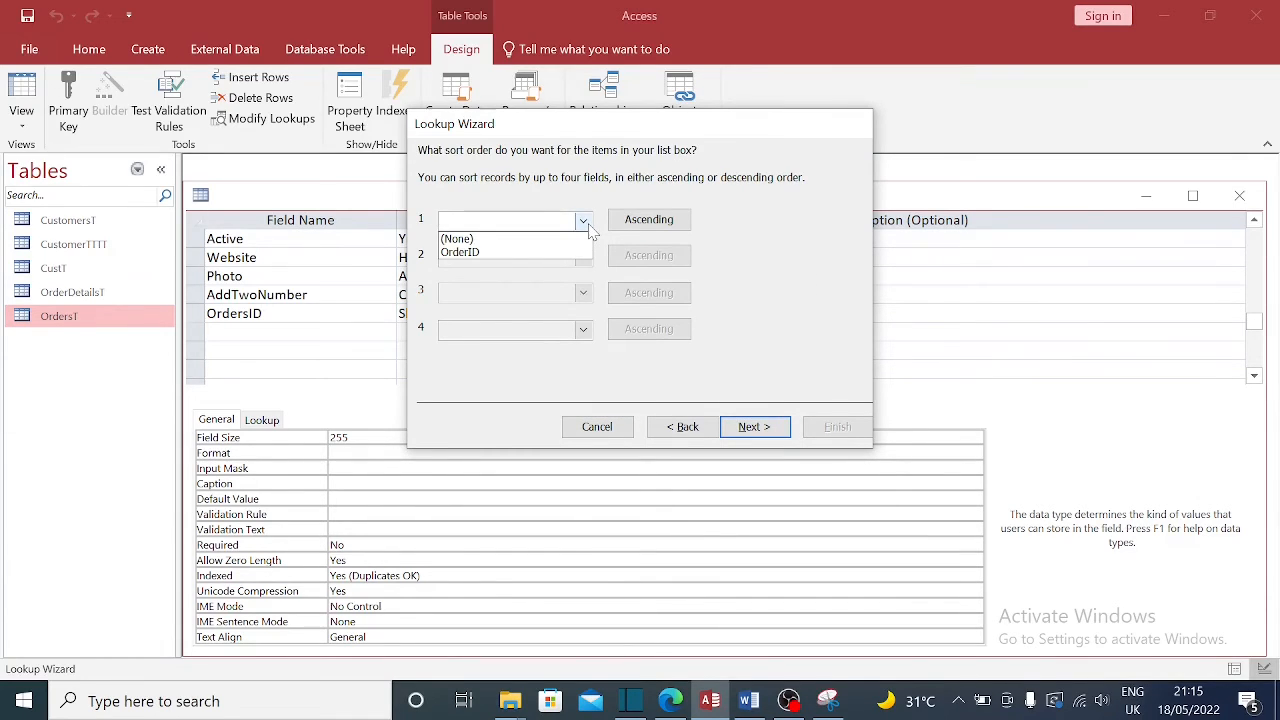
left_click(487, 255)
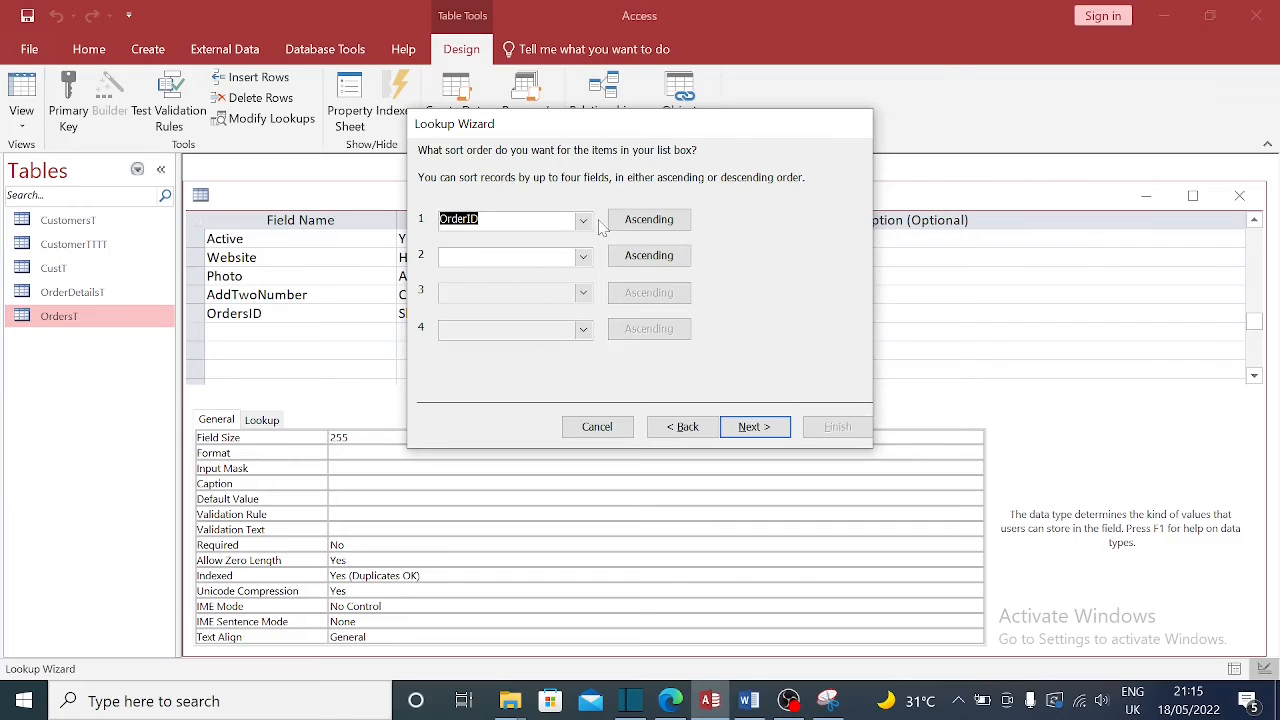
left_click(757, 431)
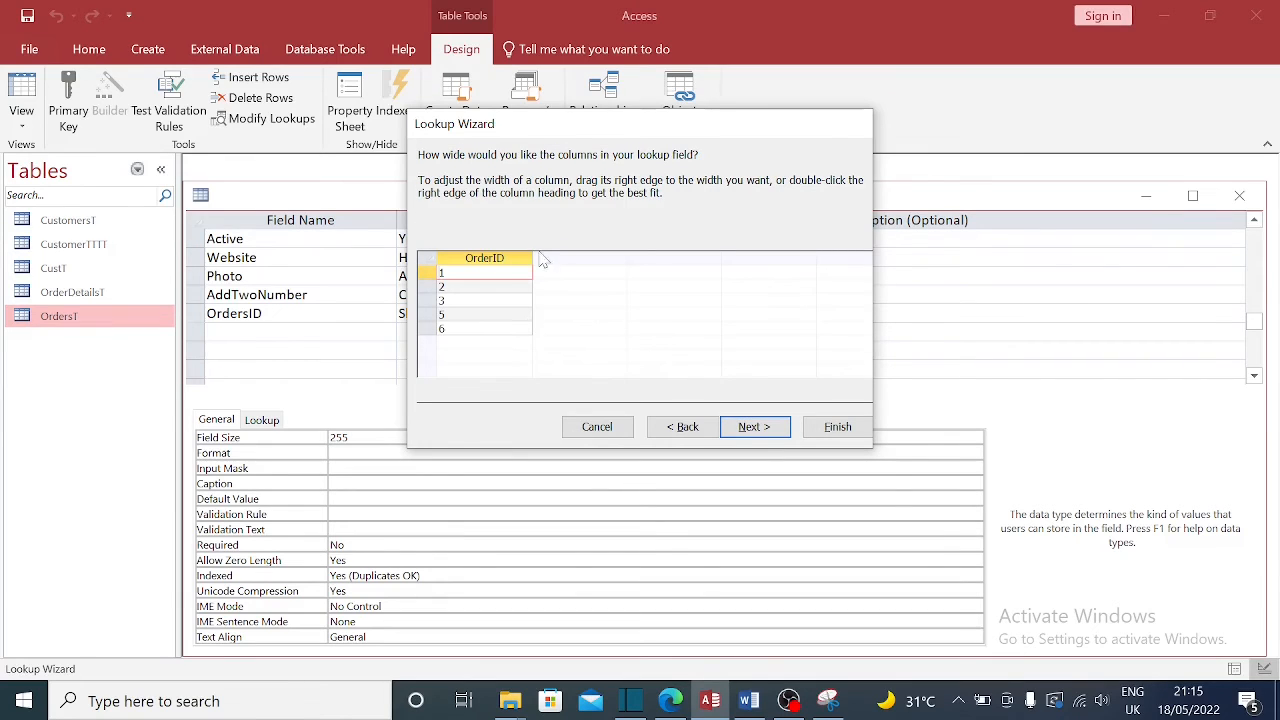
left_click(753, 427)
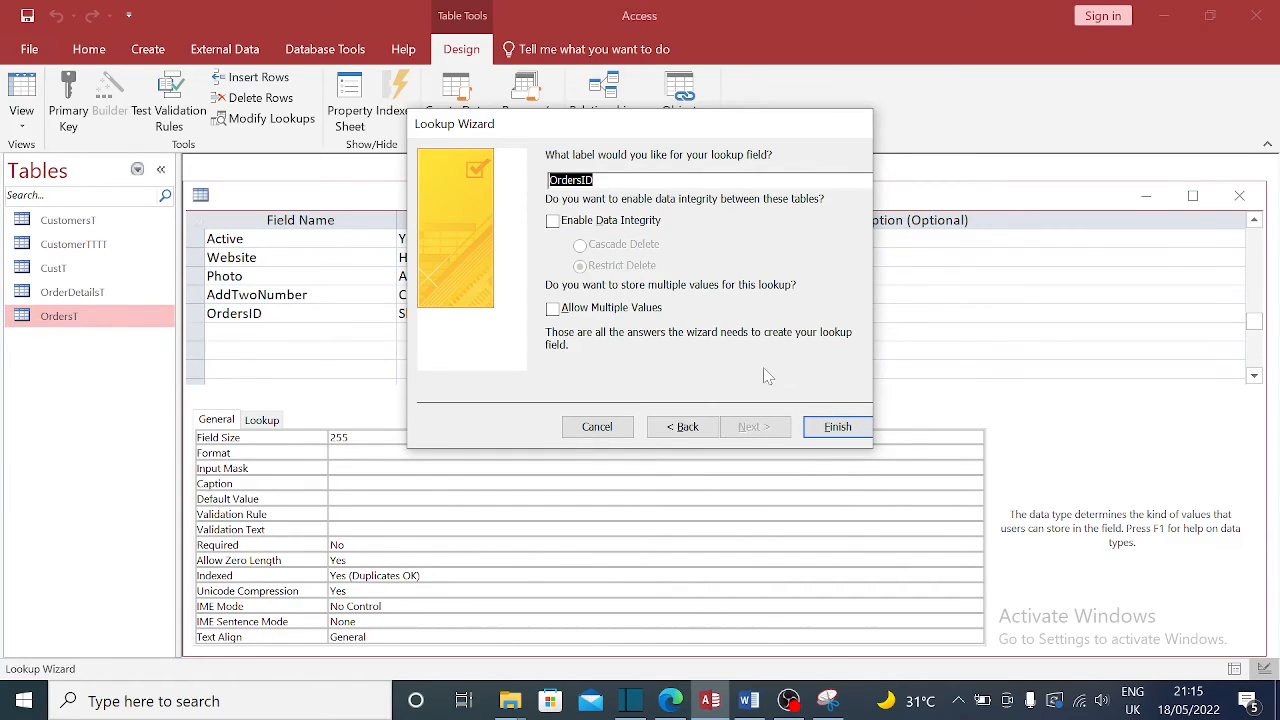
Enable data integrity with Restrict Delete for the OrdersID lookup, finish the wizard and save the table
left_click(556, 226)
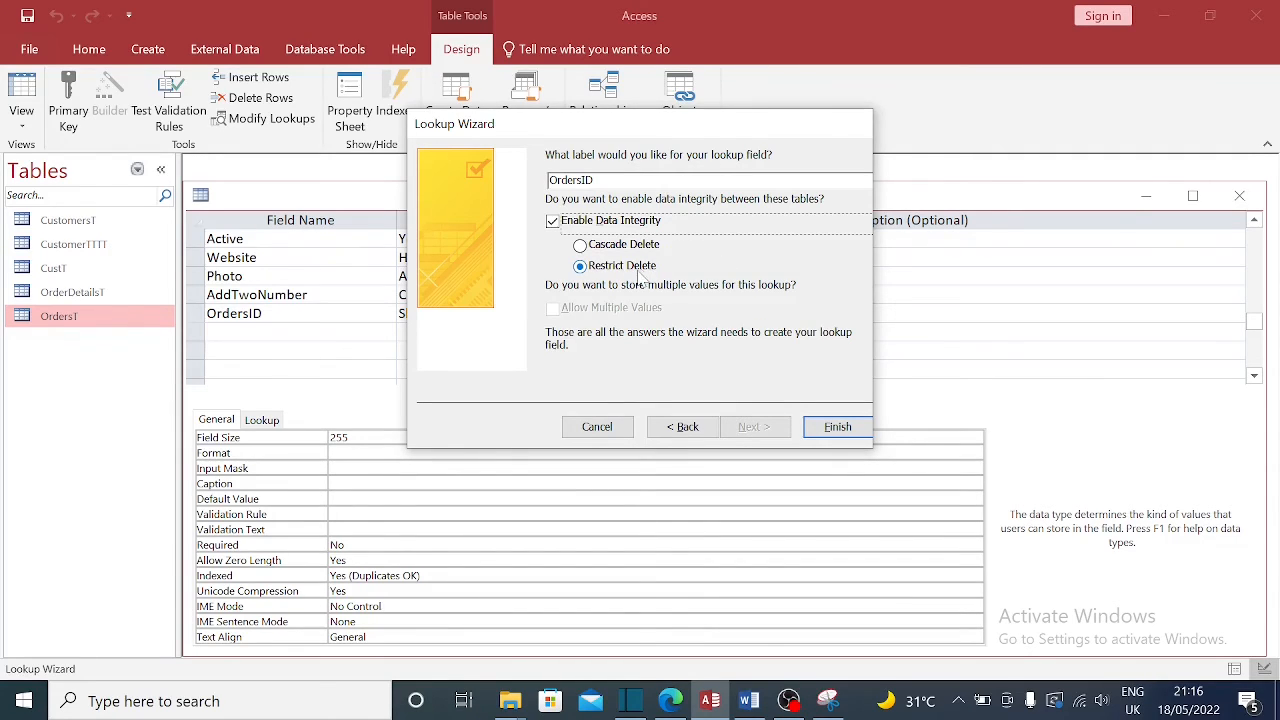
left_click(838, 428)
left_click(610, 410)
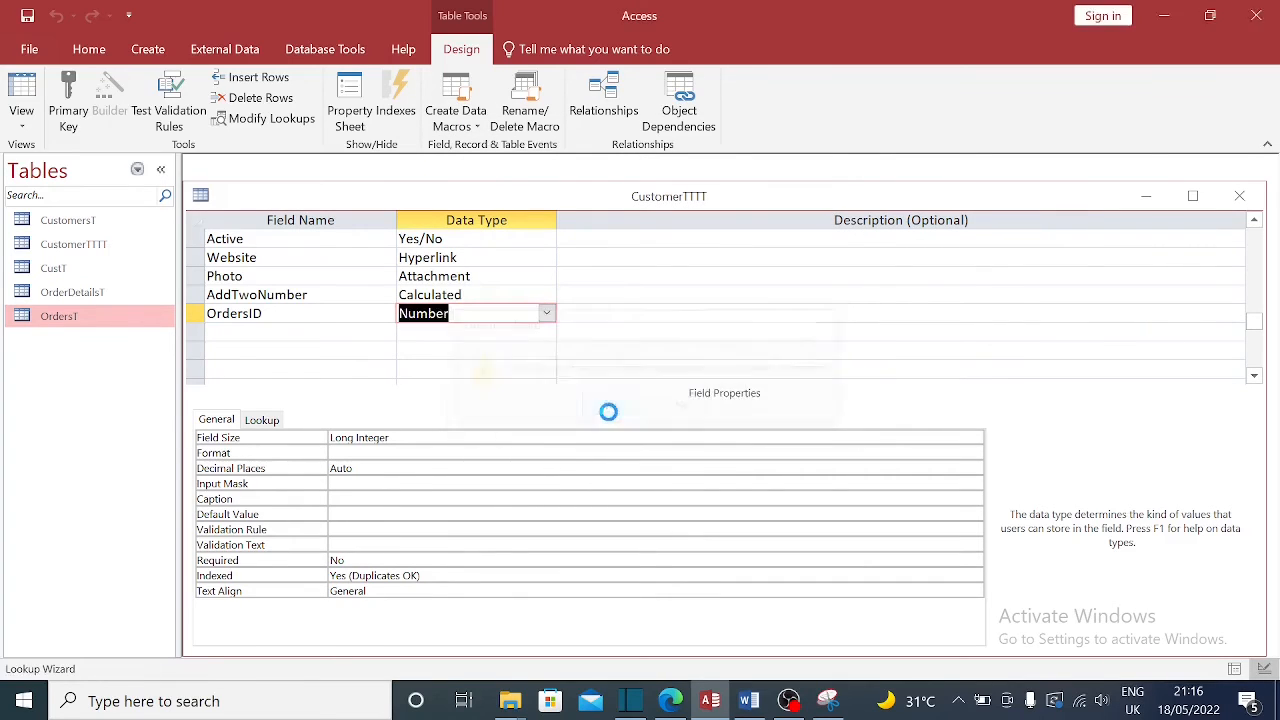
left_click(625, 409)
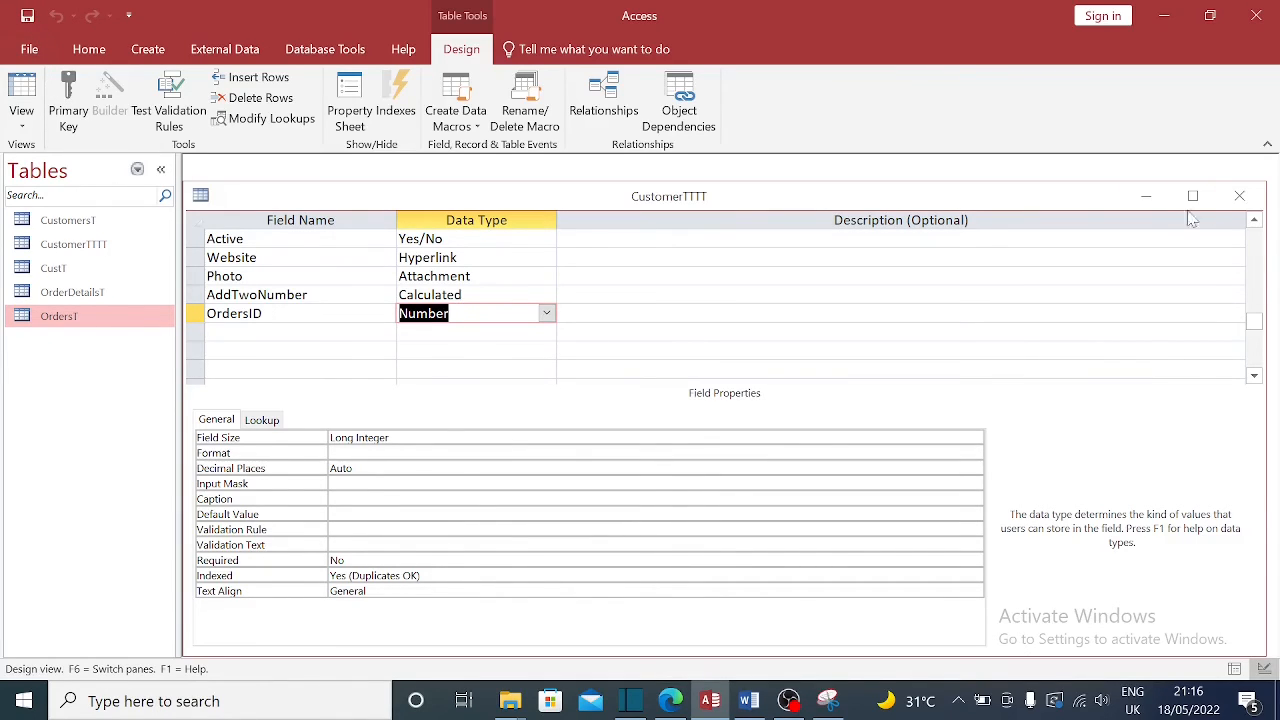
Close the CustomerTTTT design and reopen its datasheet at the OrdersID column
left_click(1240, 196)
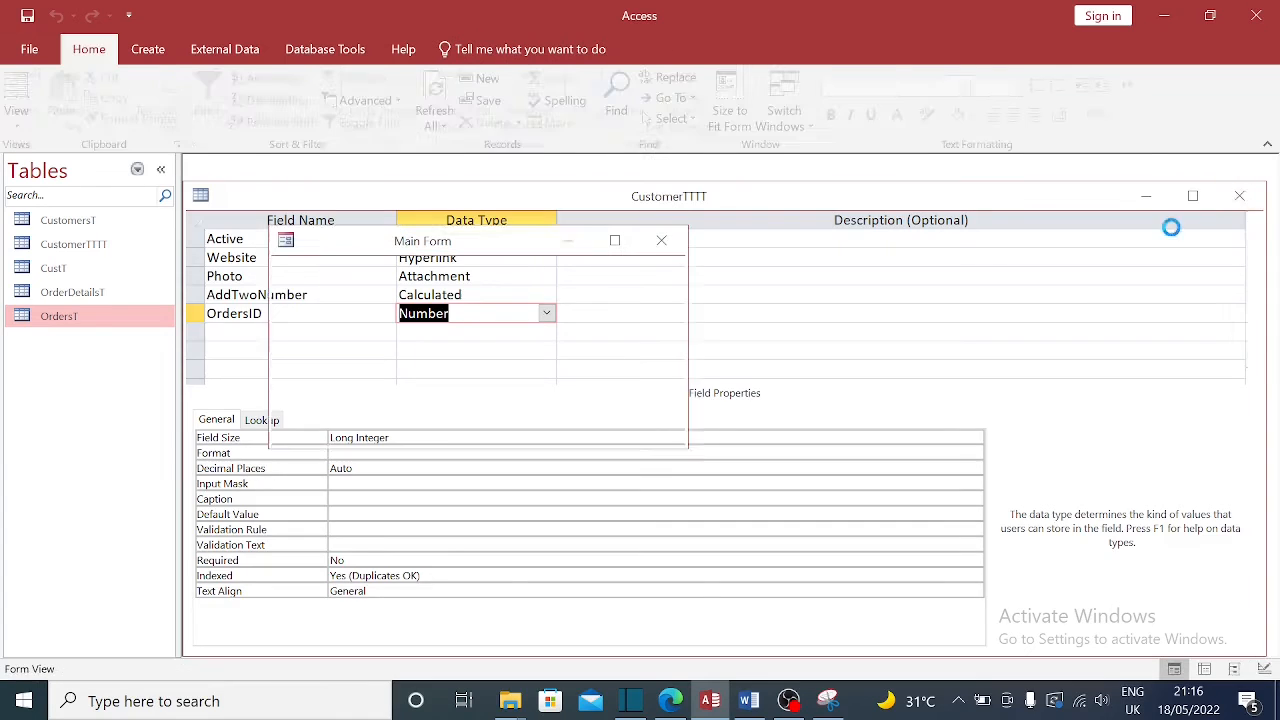
double_click(95, 248)
left_click_drag(688, 640, 1010, 642)
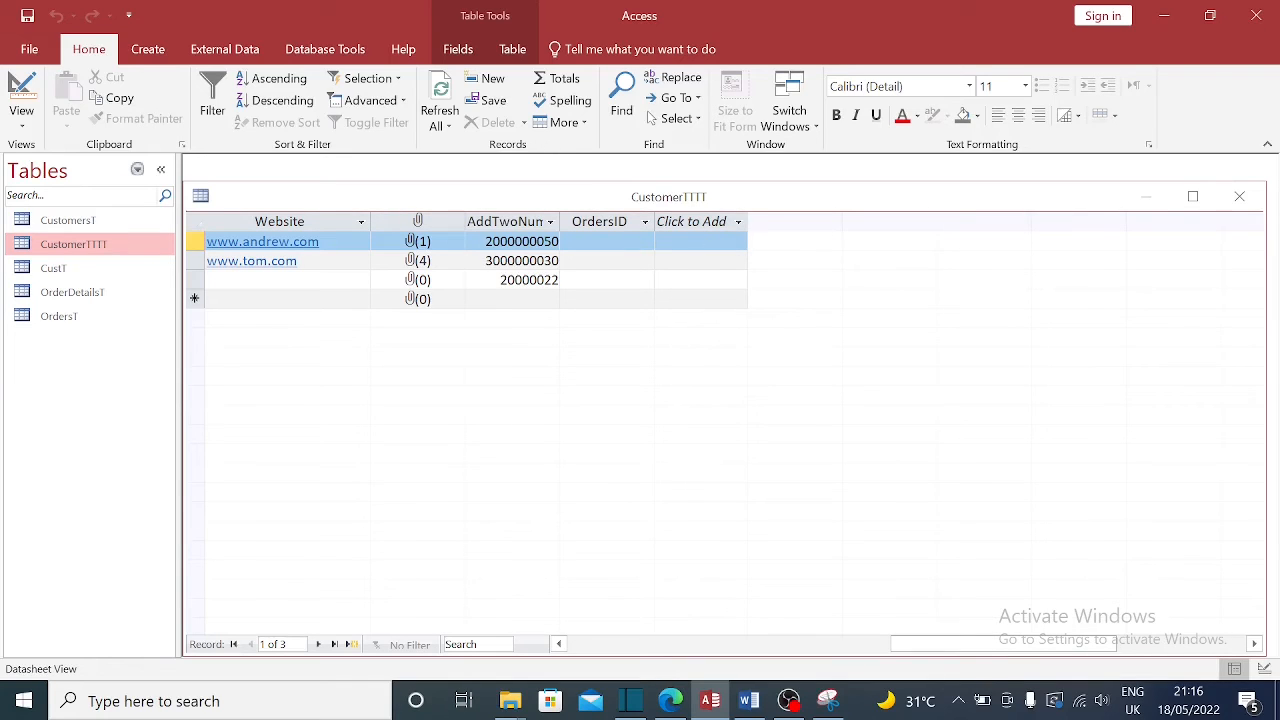
Pick OrdersID 2 for the first record, 5 for the second and 2 for the third from the lookup lists
left_click(640, 241)
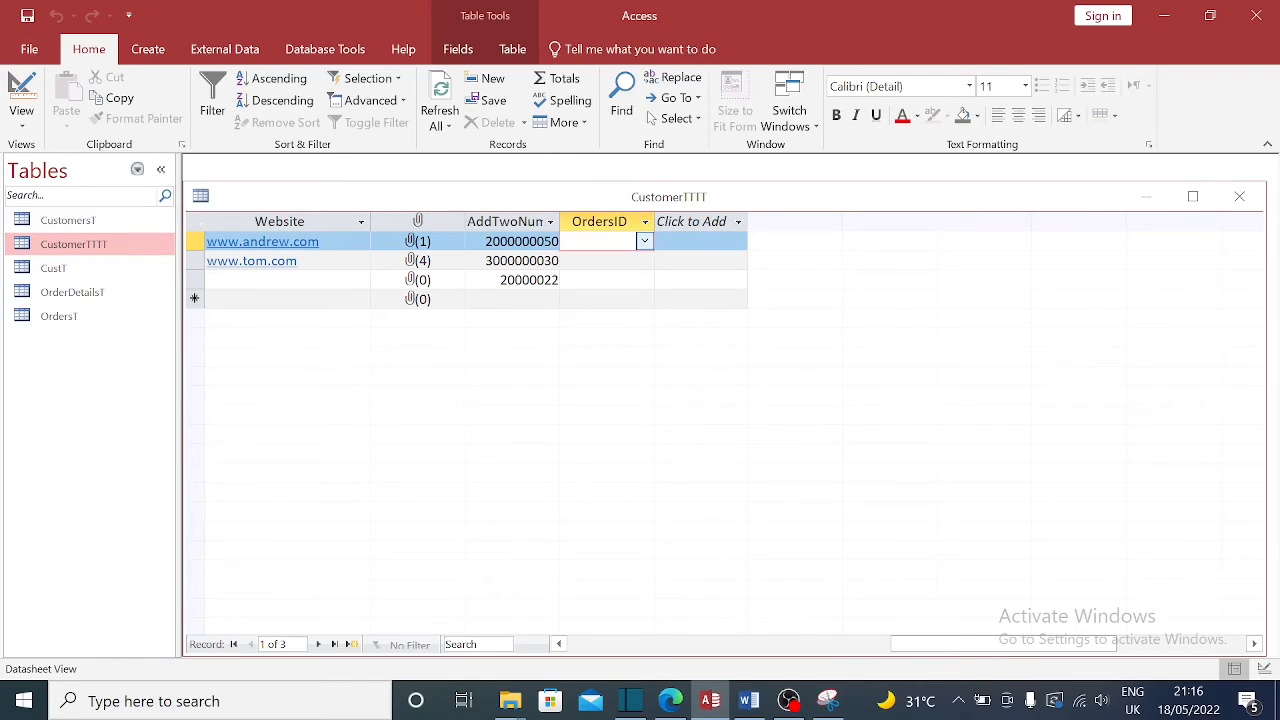
left_click(645, 242)
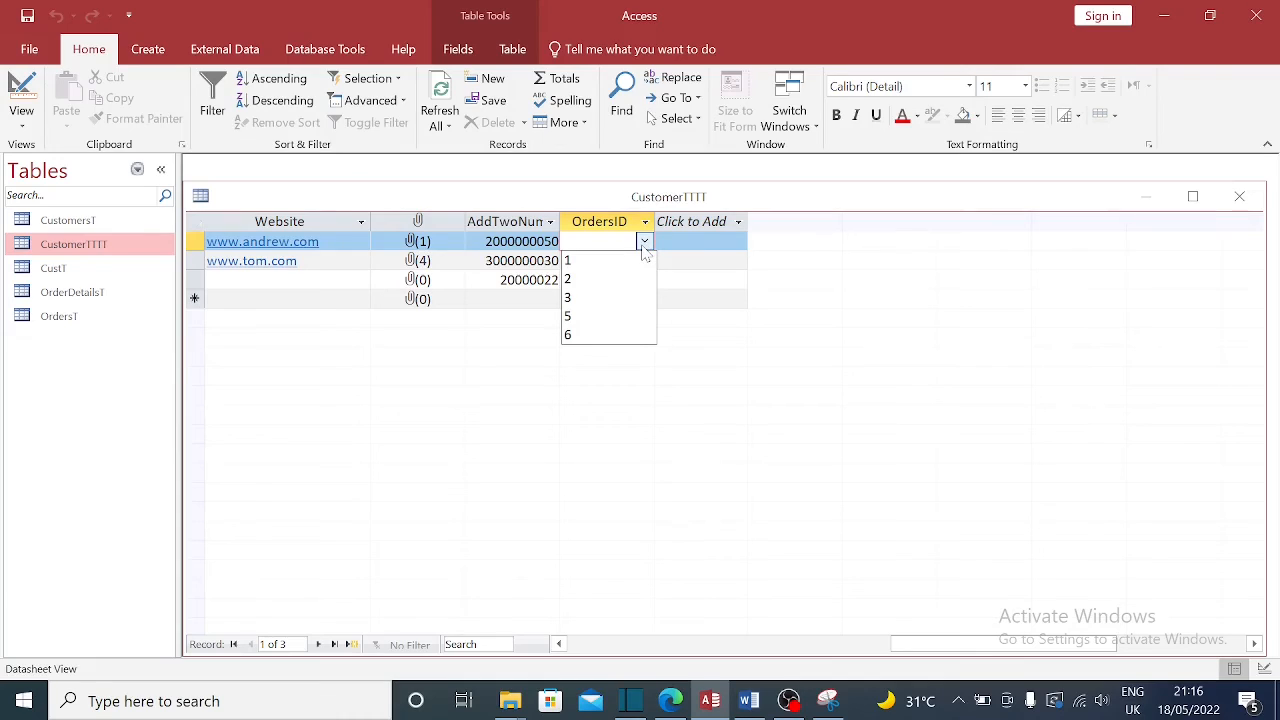
left_click(601, 278)
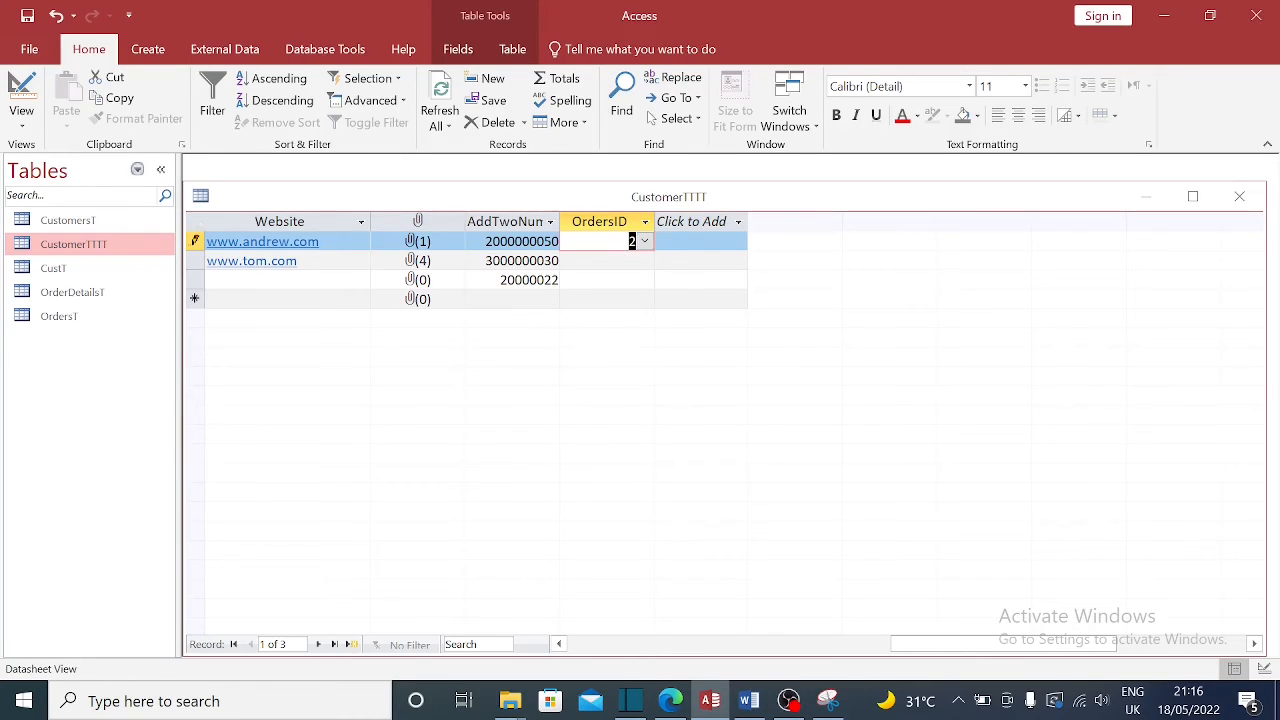
key("Down")
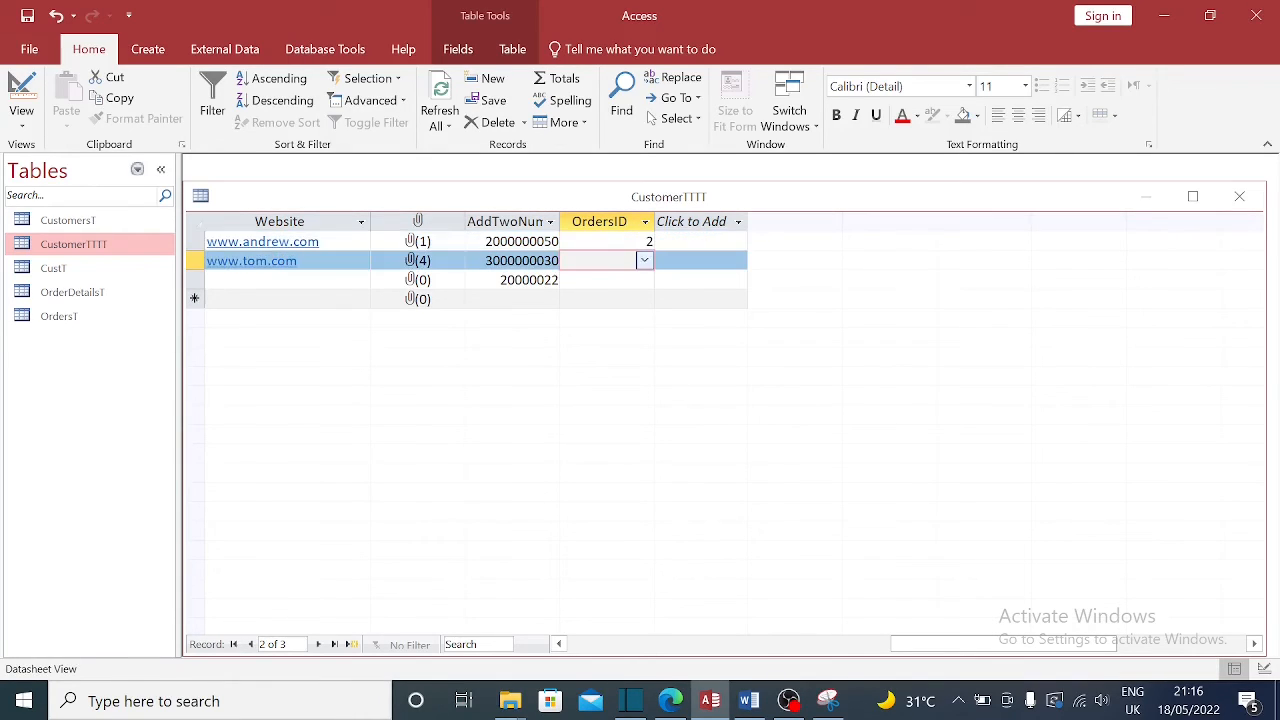
left_click(645, 261)
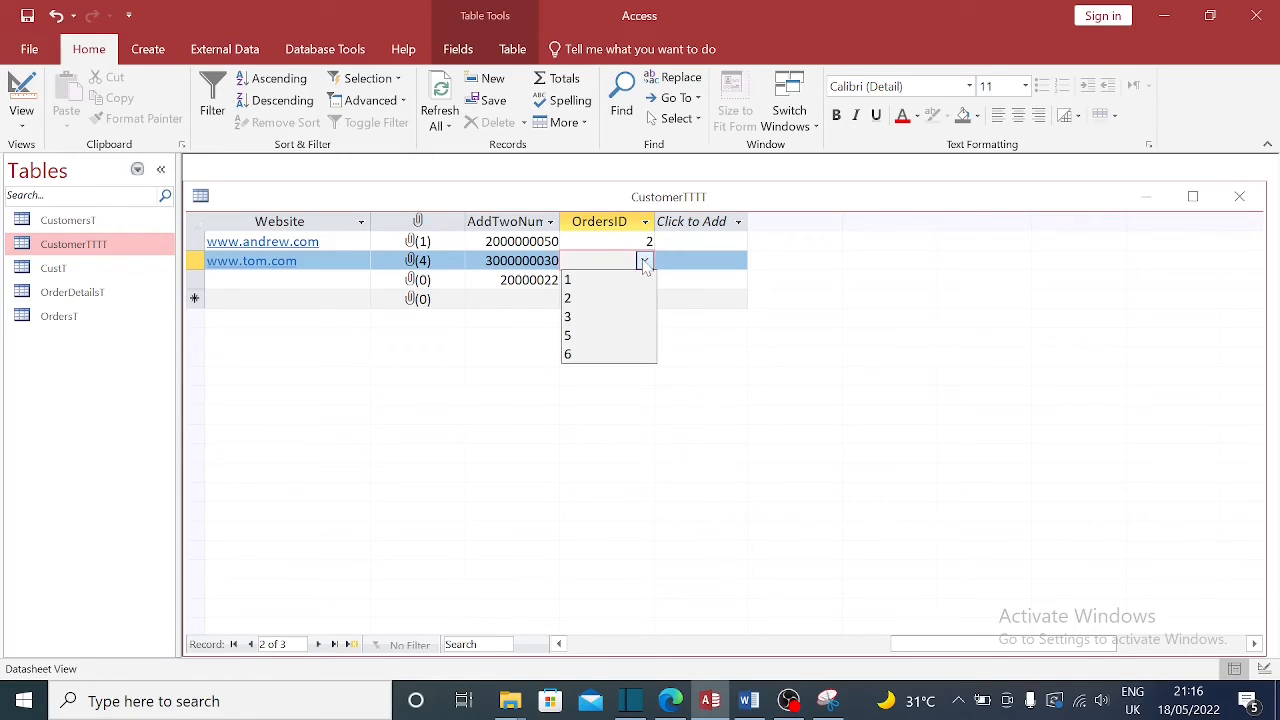
left_click(605, 334)
left_click(632, 280)
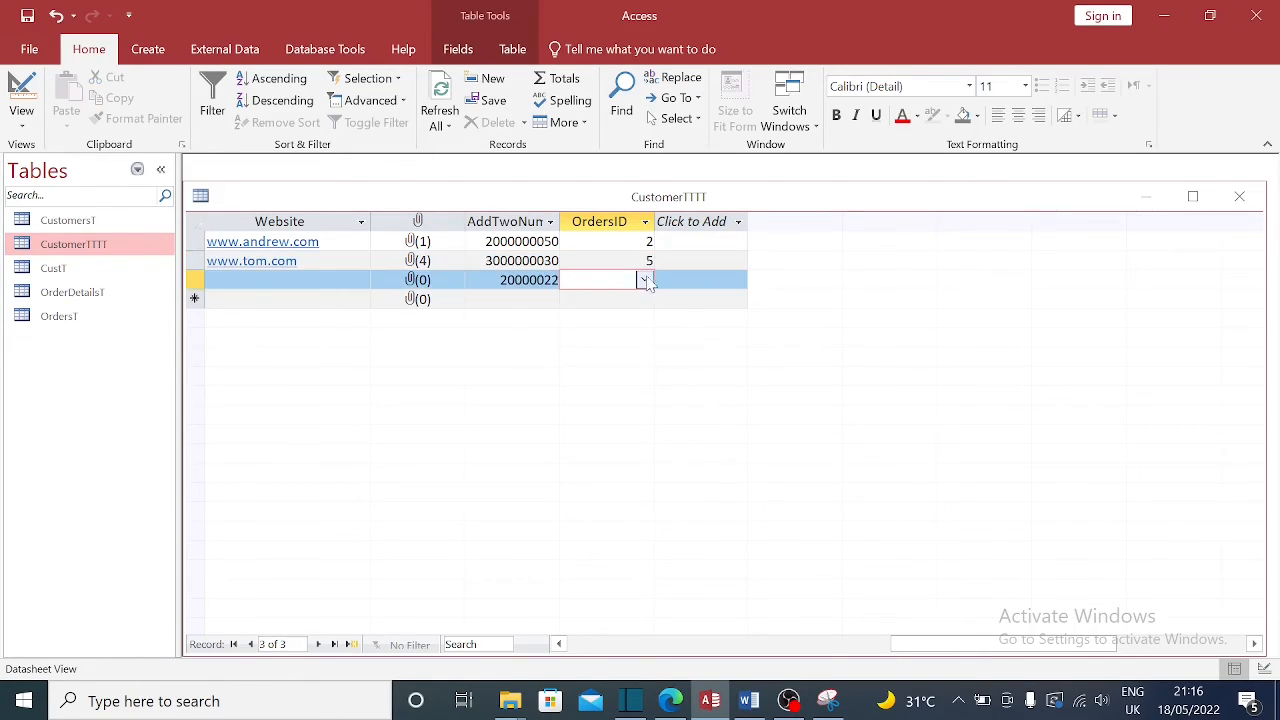
left_click(645, 280)
left_click(605, 317)
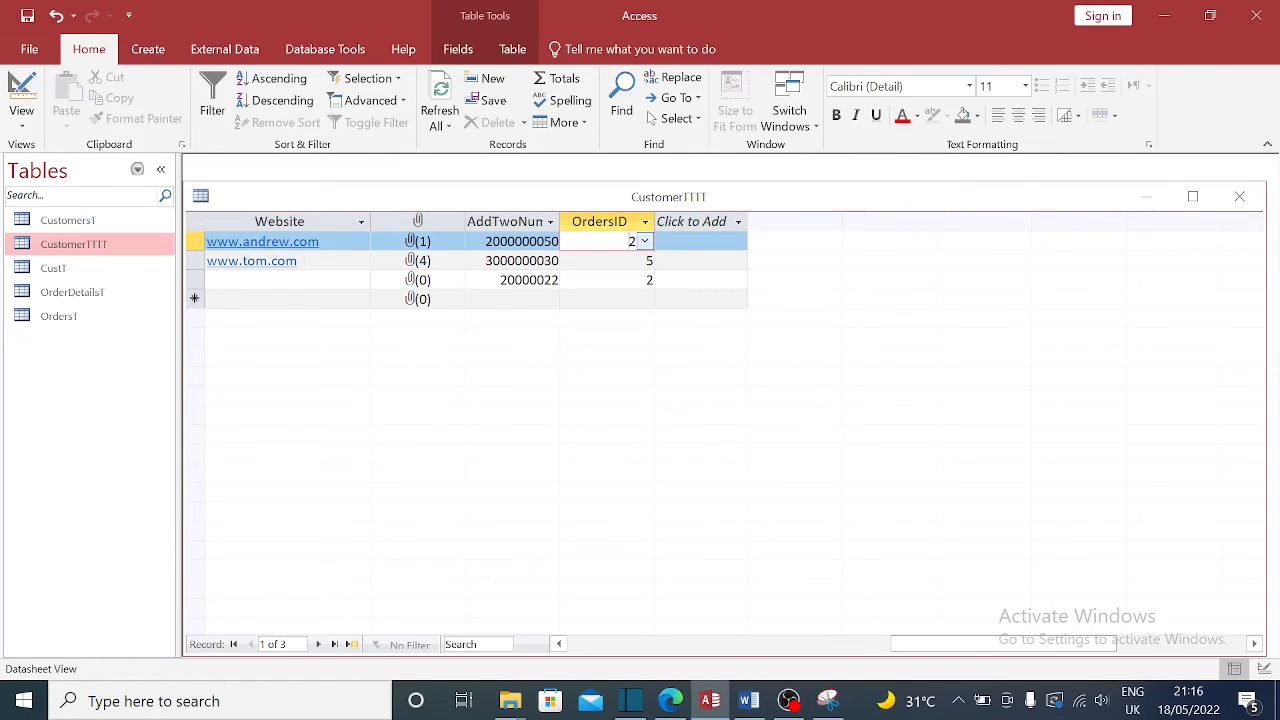
Keep OrdersID 2 for the first record and change the second record to 3 and the third to 6
left_click(645, 243)
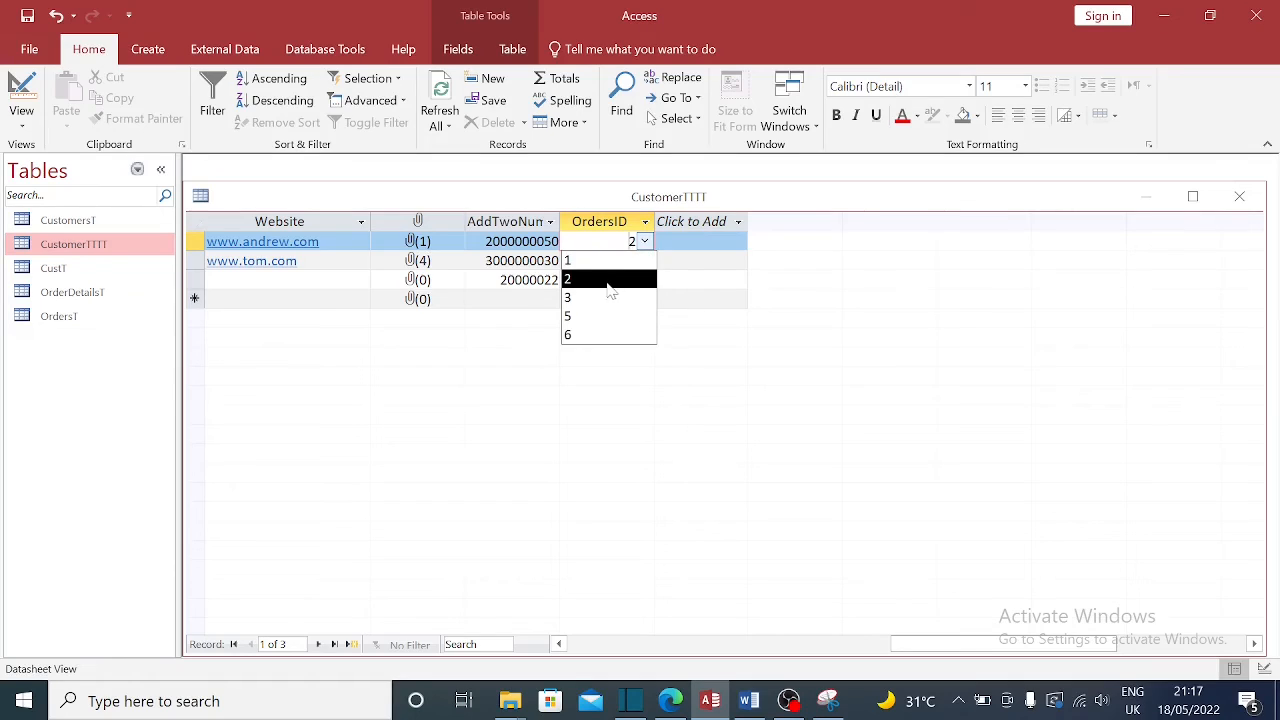
left_click(610, 279)
left_click(645, 261)
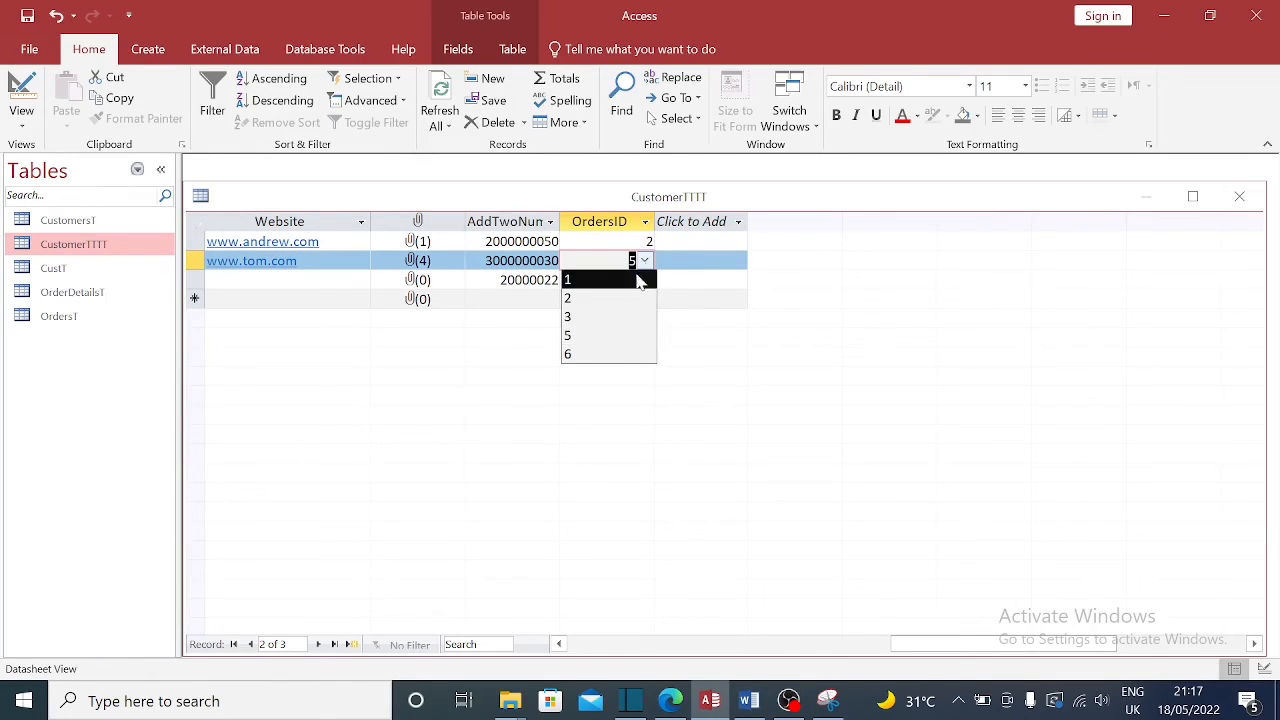
left_click(632, 314)
left_click(640, 280)
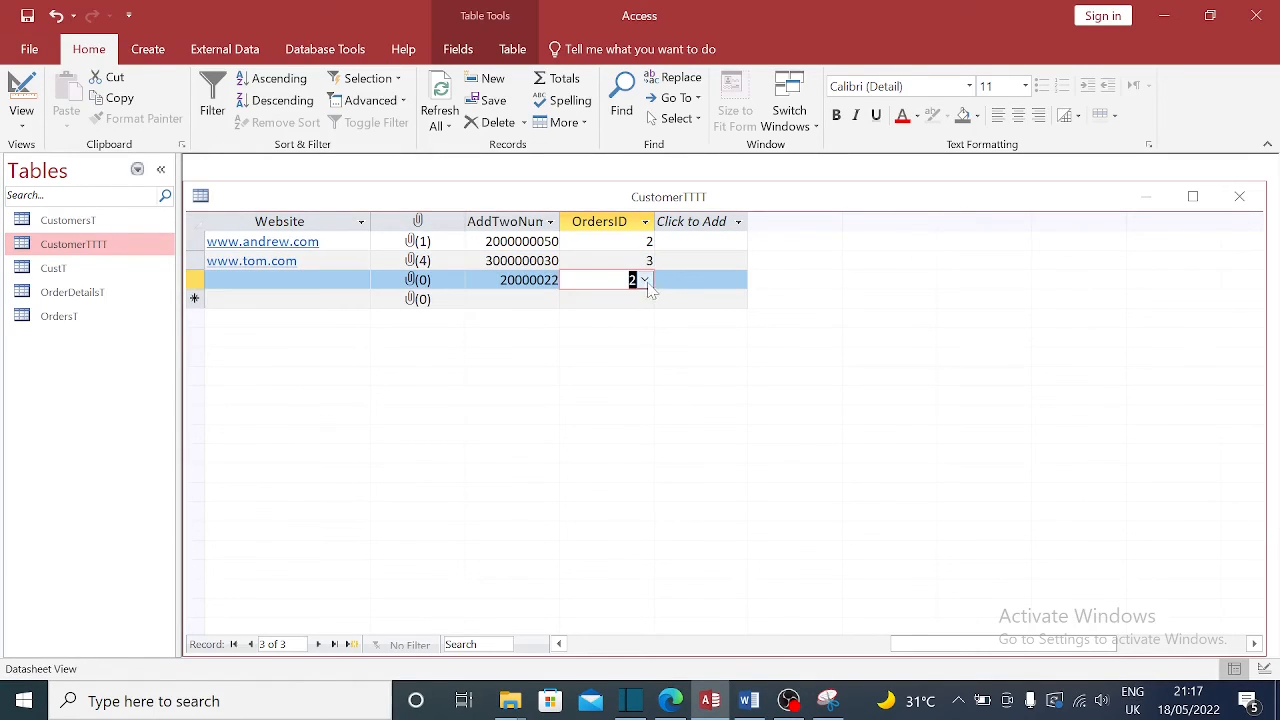
left_click(645, 280)
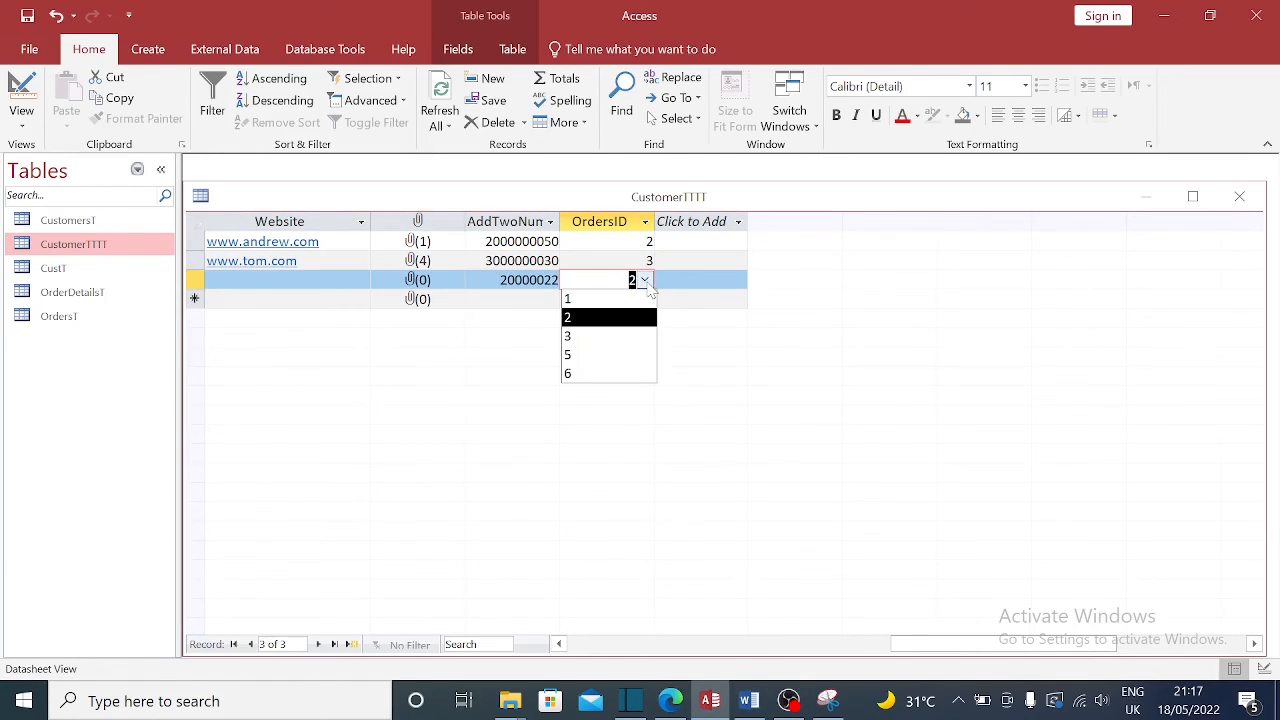
left_click(575, 374)
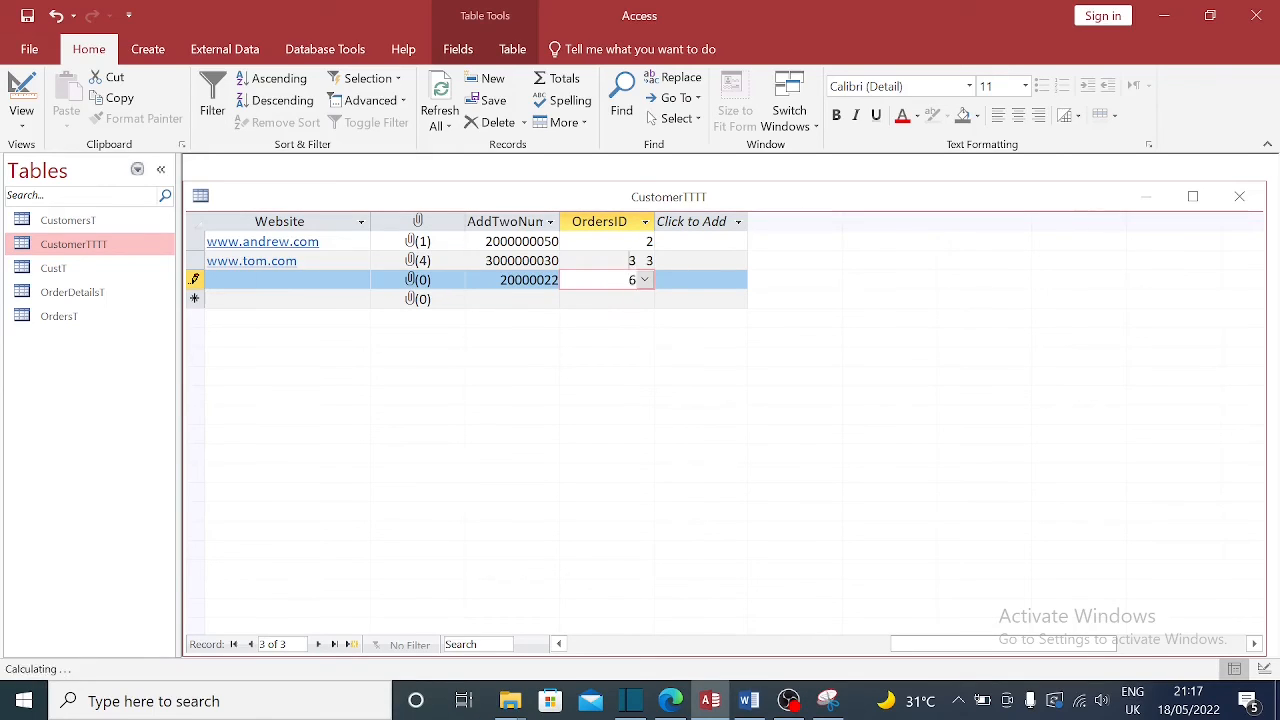
left_click(645, 260)
left_click(645, 250)
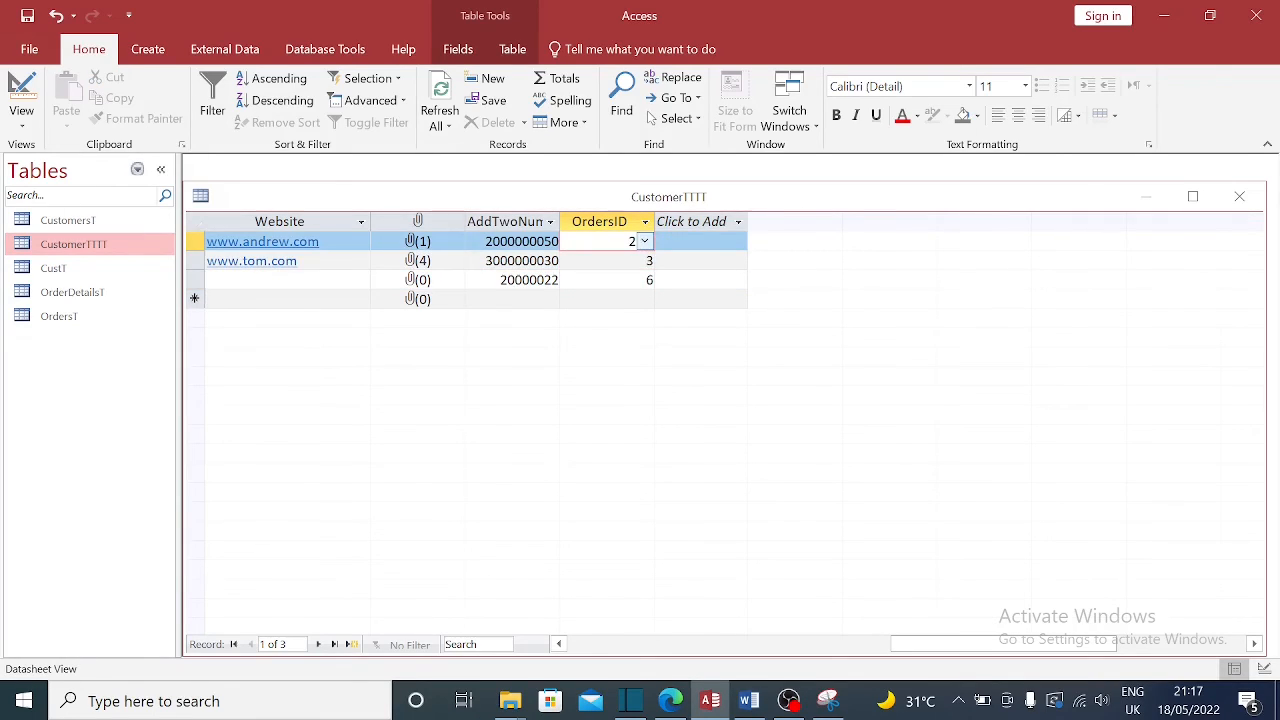
Switch the CustomerTTTT table to design view and add a MaleOrFemale field below OrdersID
right_click(548, 196)
left_click(595, 286)
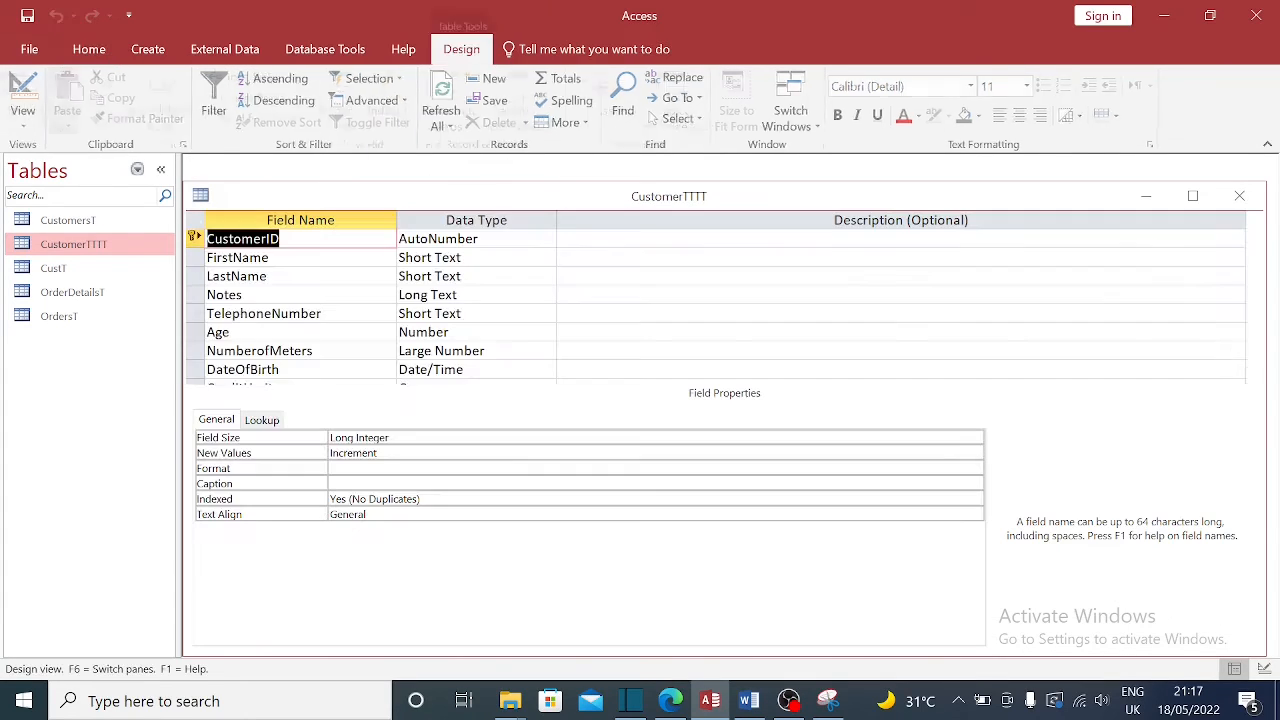
scroll(700, 300, "down", 4)
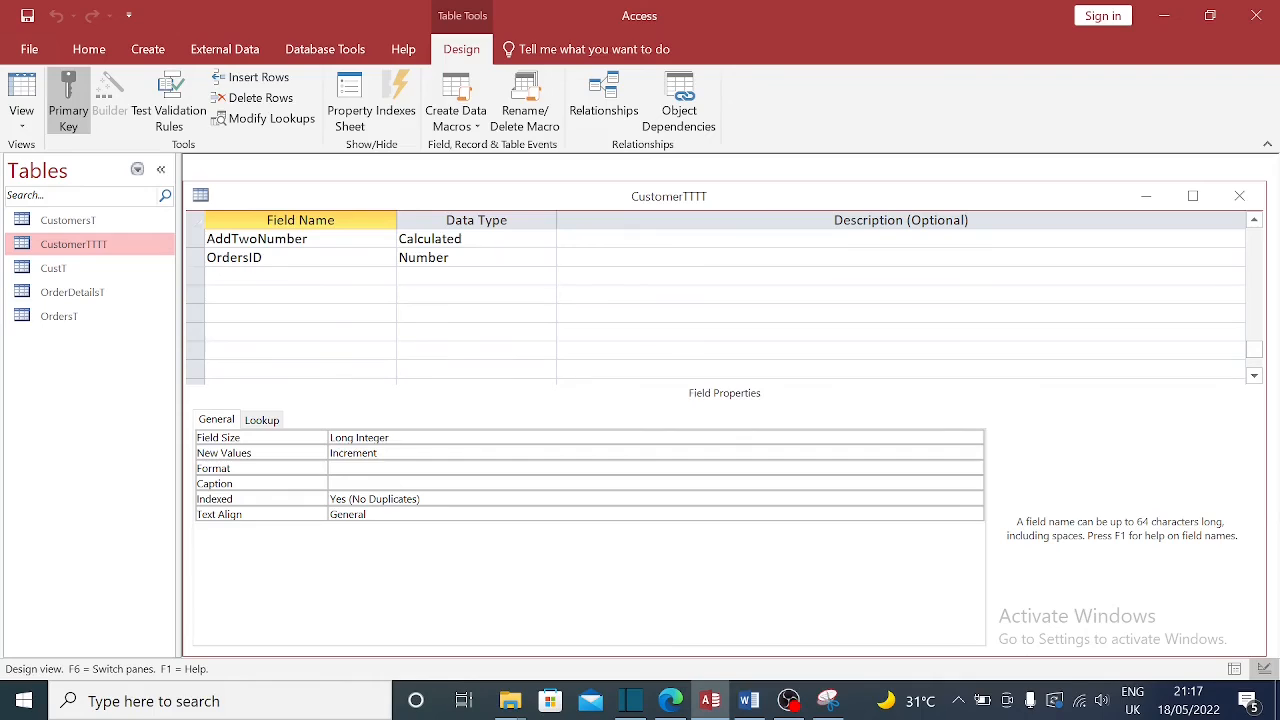
left_click(270, 276)
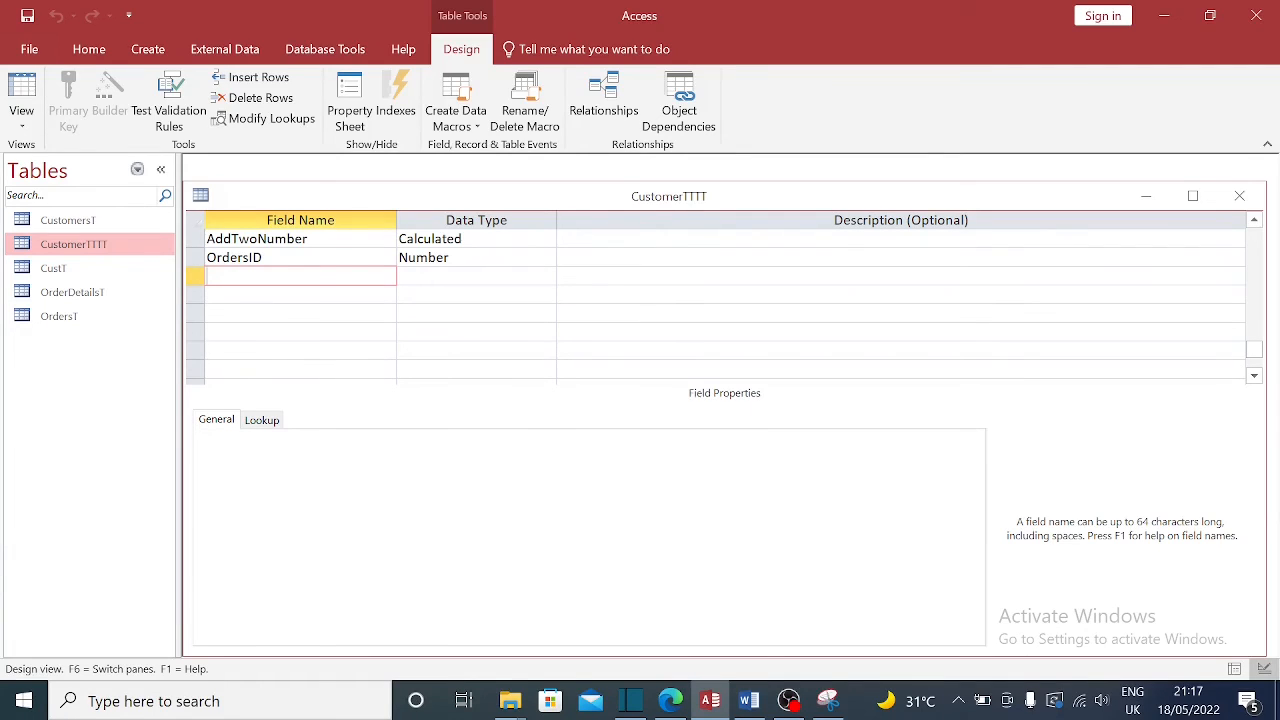
type("Mak")
key("BackSpace")
key("BackSpace")
type("leOrFemale")
key("Tab")
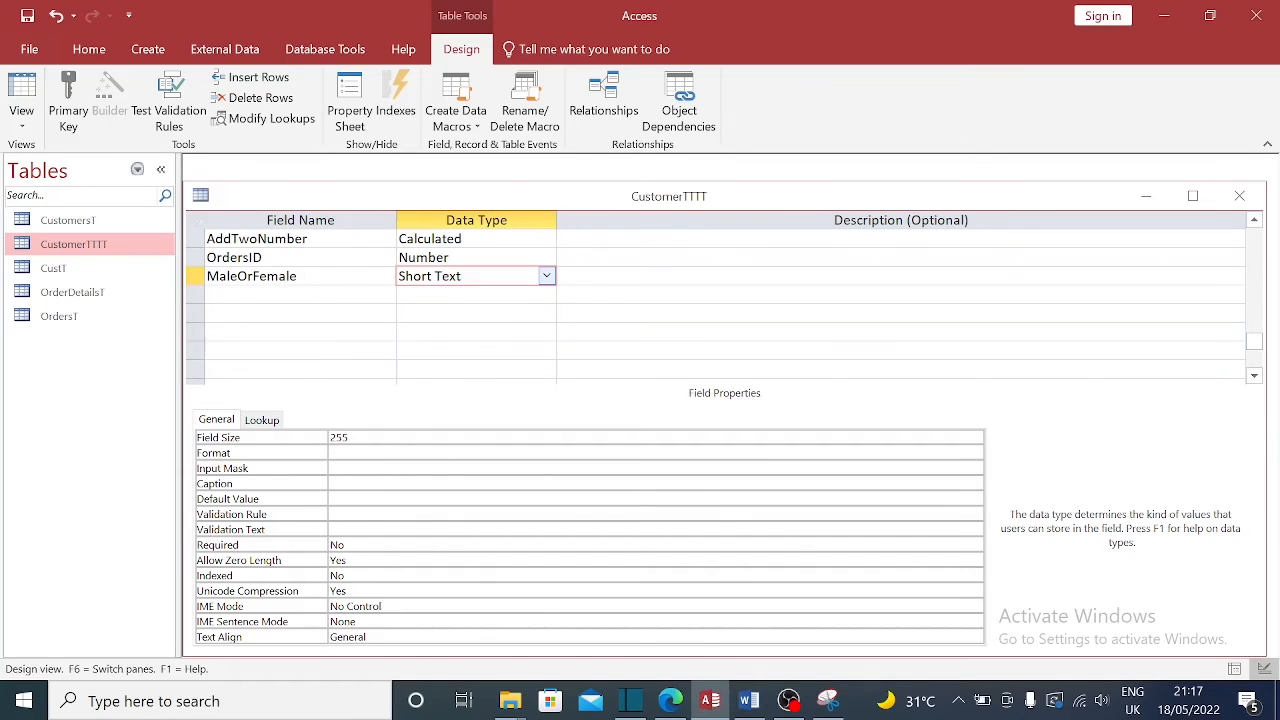
Start the Lookup Wizard for the MaleOrFemale field, choosing to type in the lookup values
left_click(547, 276)
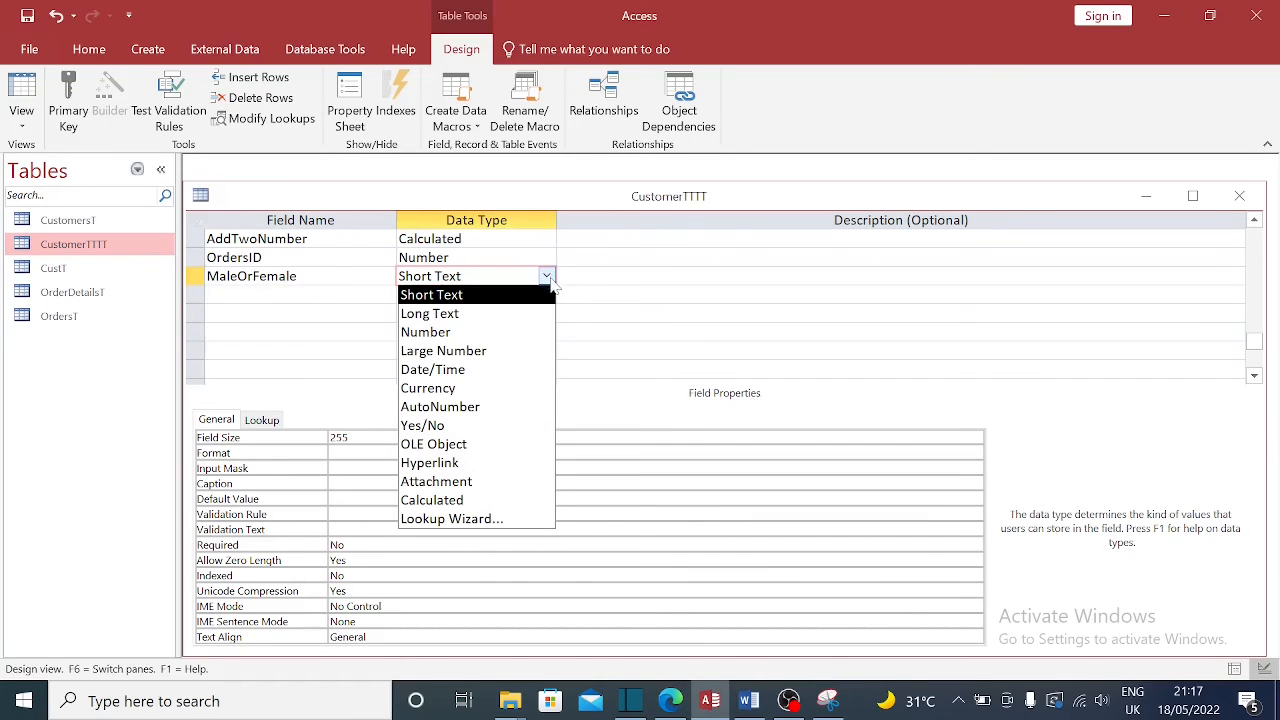
left_click(486, 518)
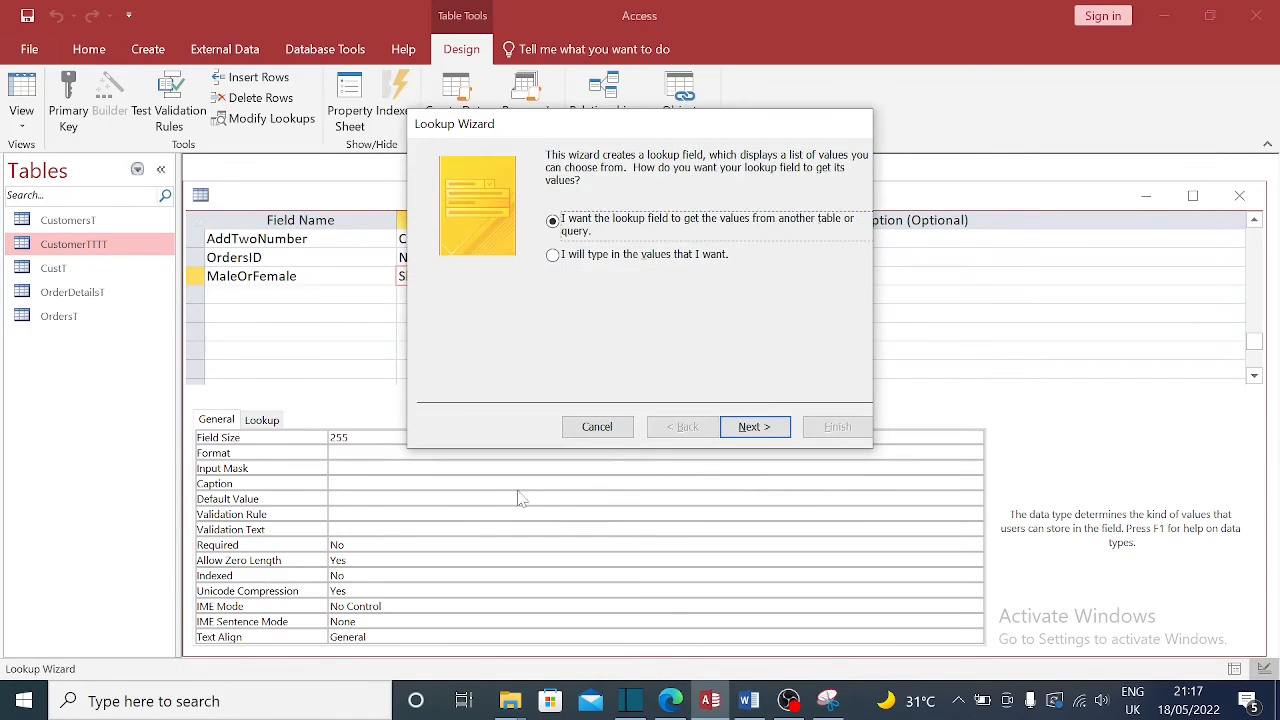
left_click(592, 256)
left_click(752, 428)
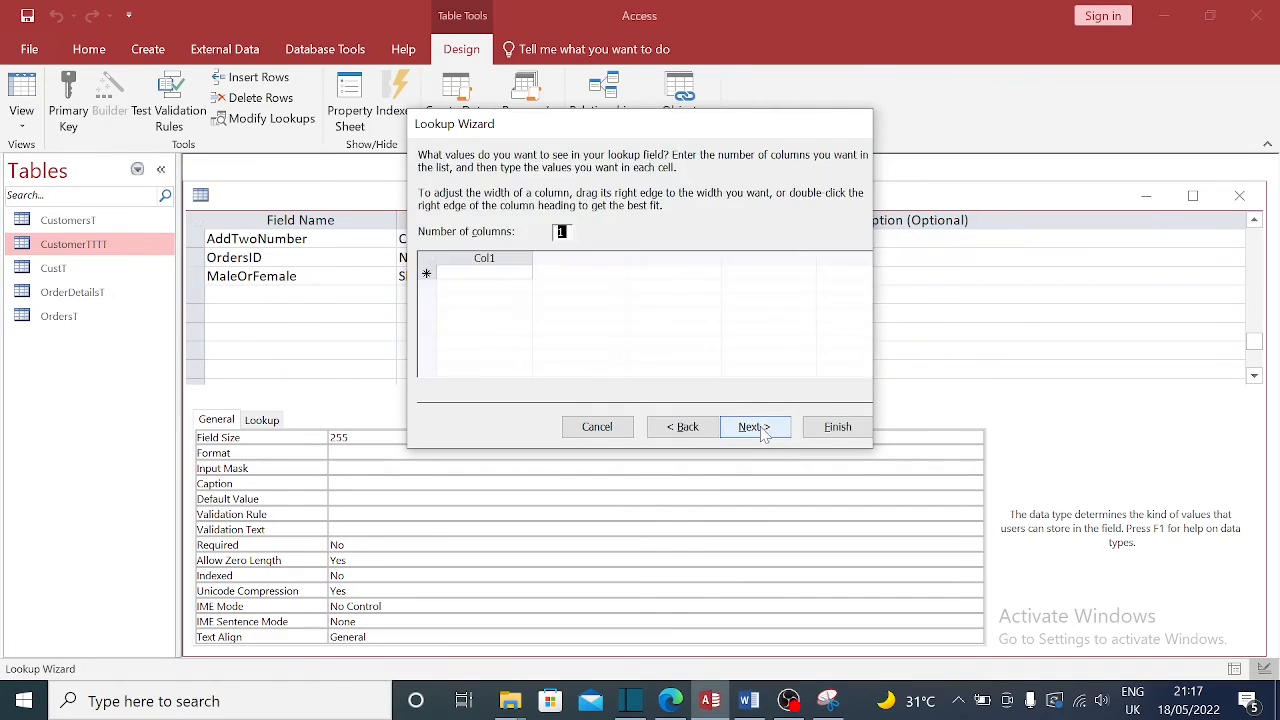
Enter Male and Female as the lookup values in a single column and continue to the wizard's label page
key("Tab")
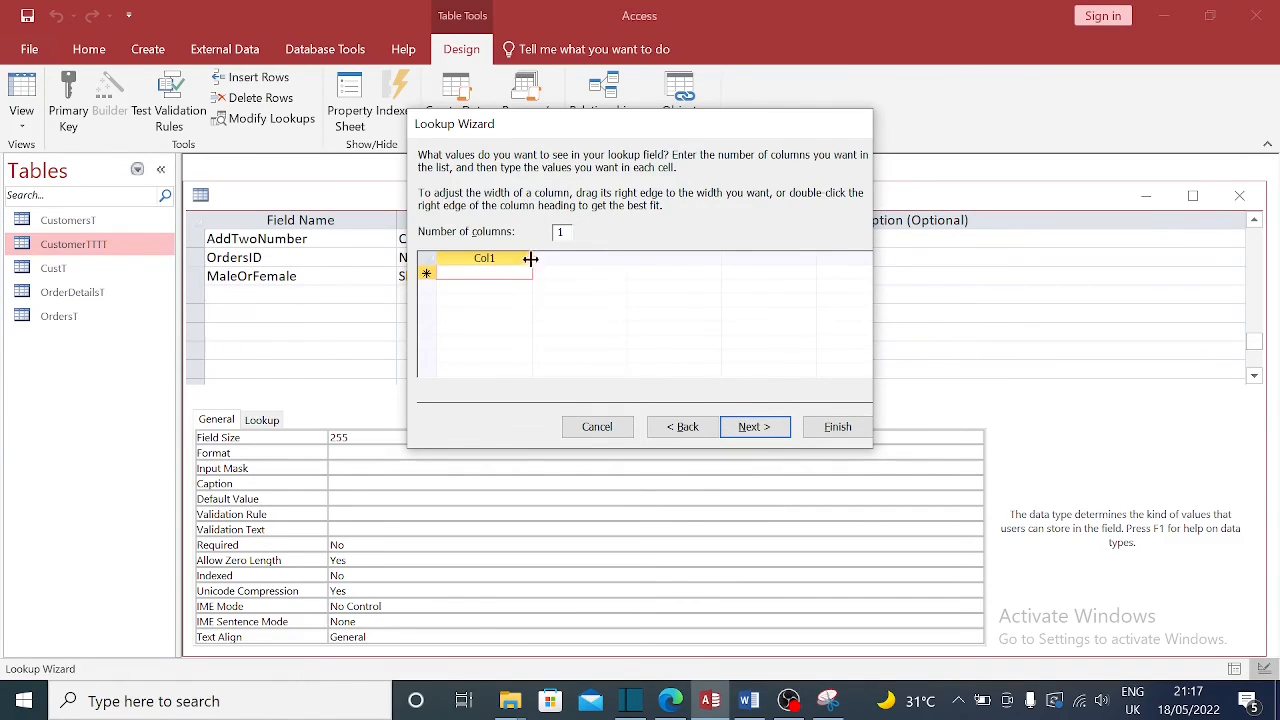
type("Ma")
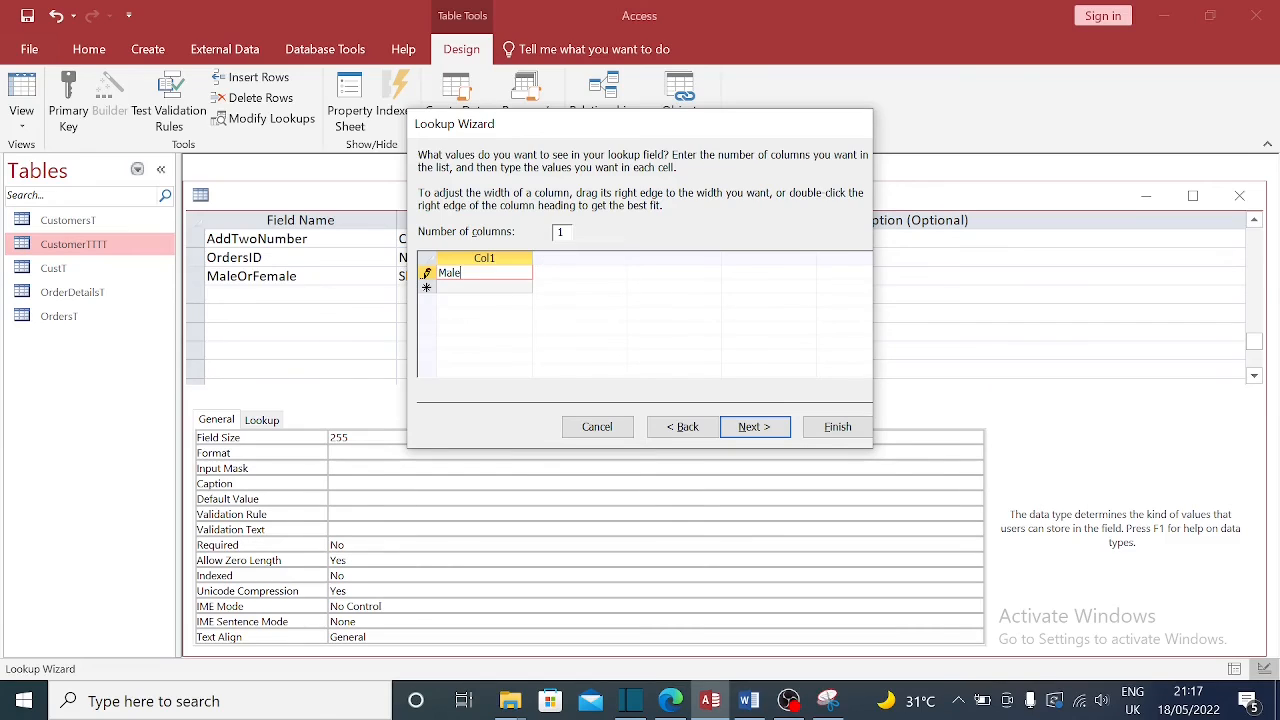
type("le")
key("Return")
type("Femel")
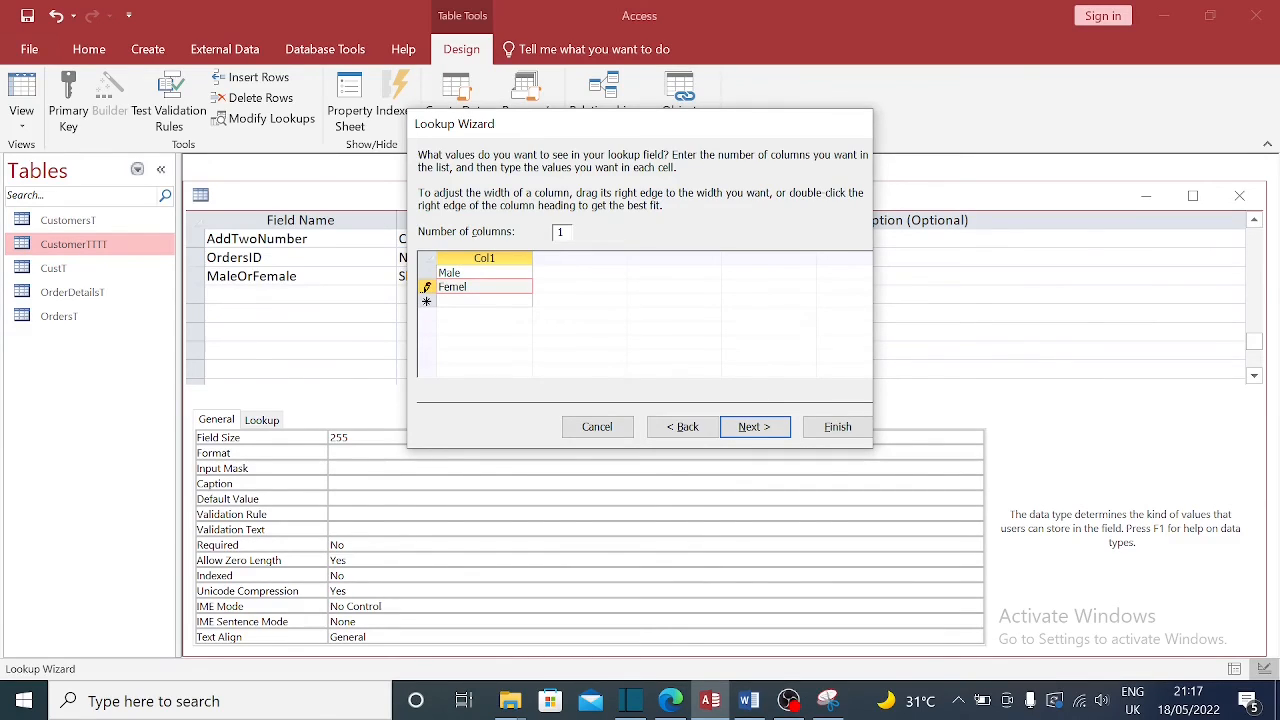
key("alt+n")
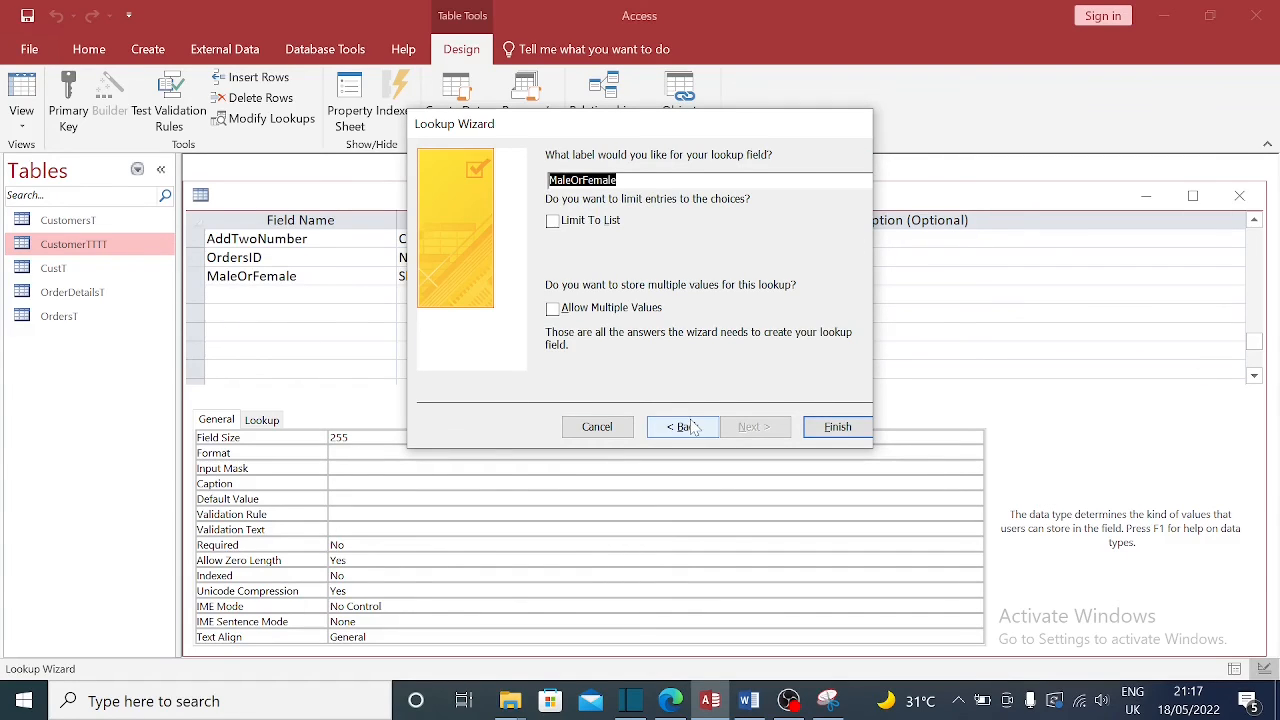
left_click(685, 427)
left_click(484, 288)
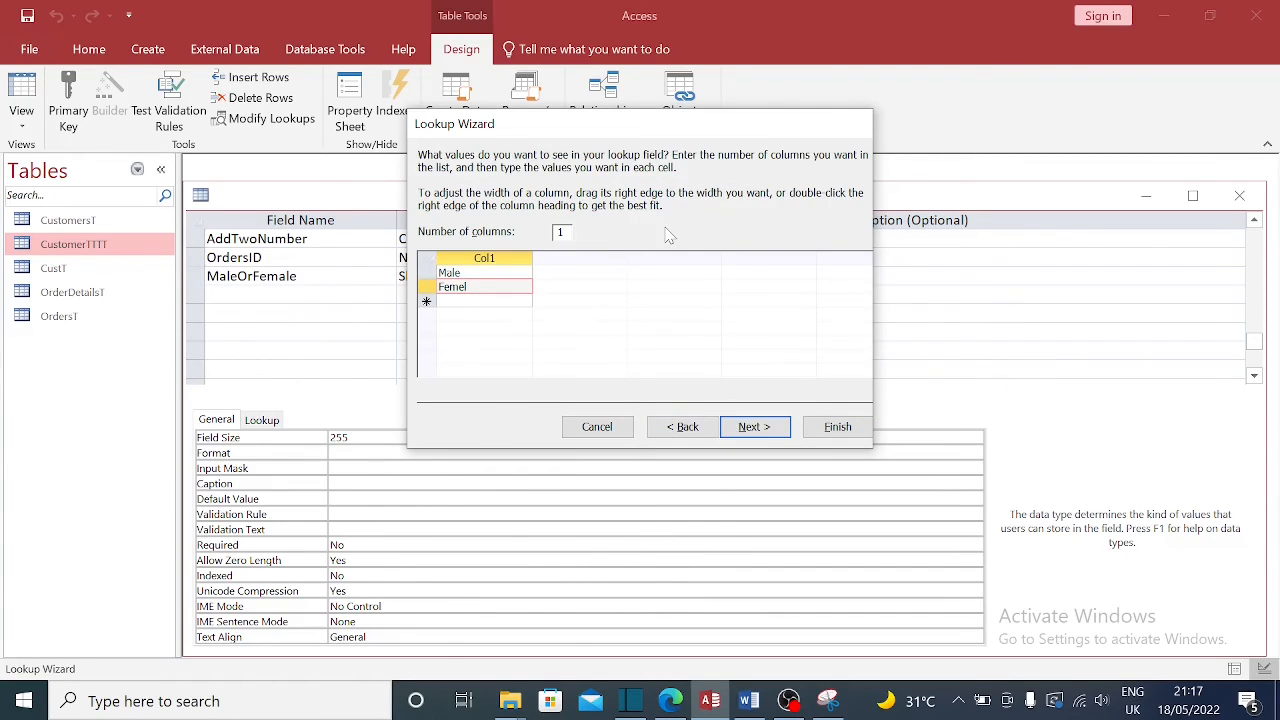
key("BackSpace")
type("ale")
key("Up")
left_click(756, 428)
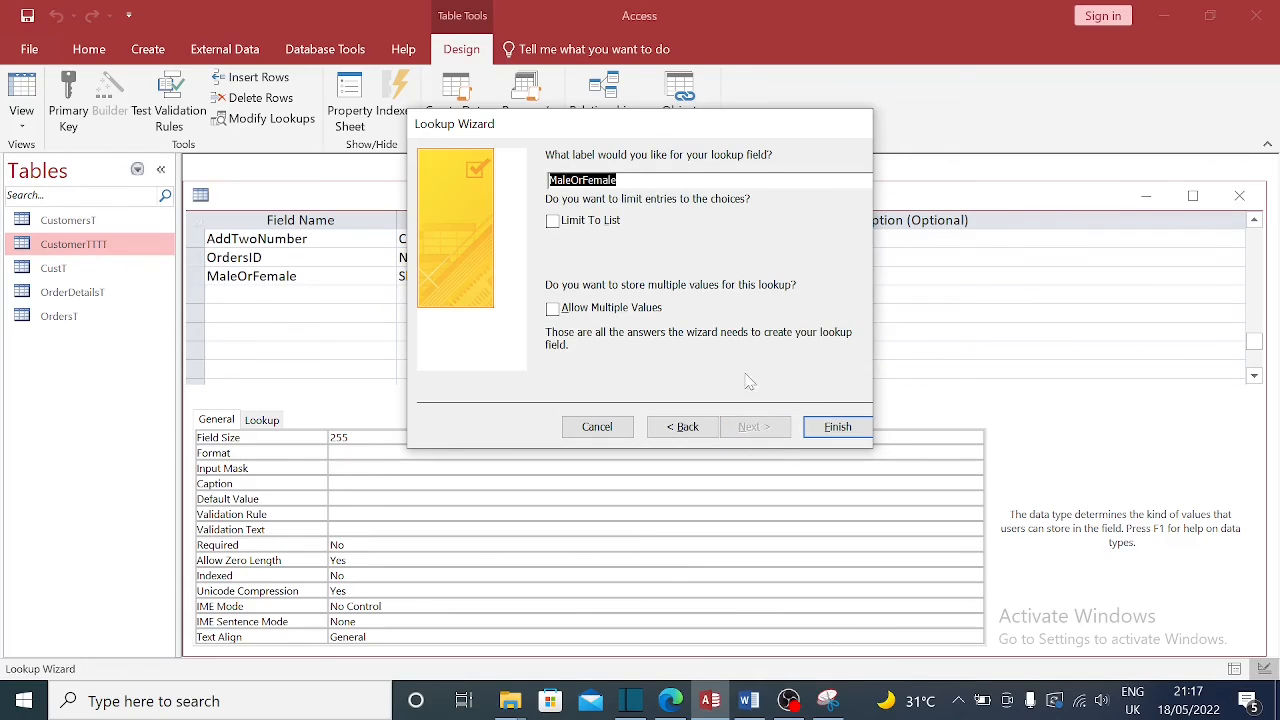
Limit MaleOrFemale entries to the list, finish the wizard, and close the table with its changes saved
left_click(553, 226)
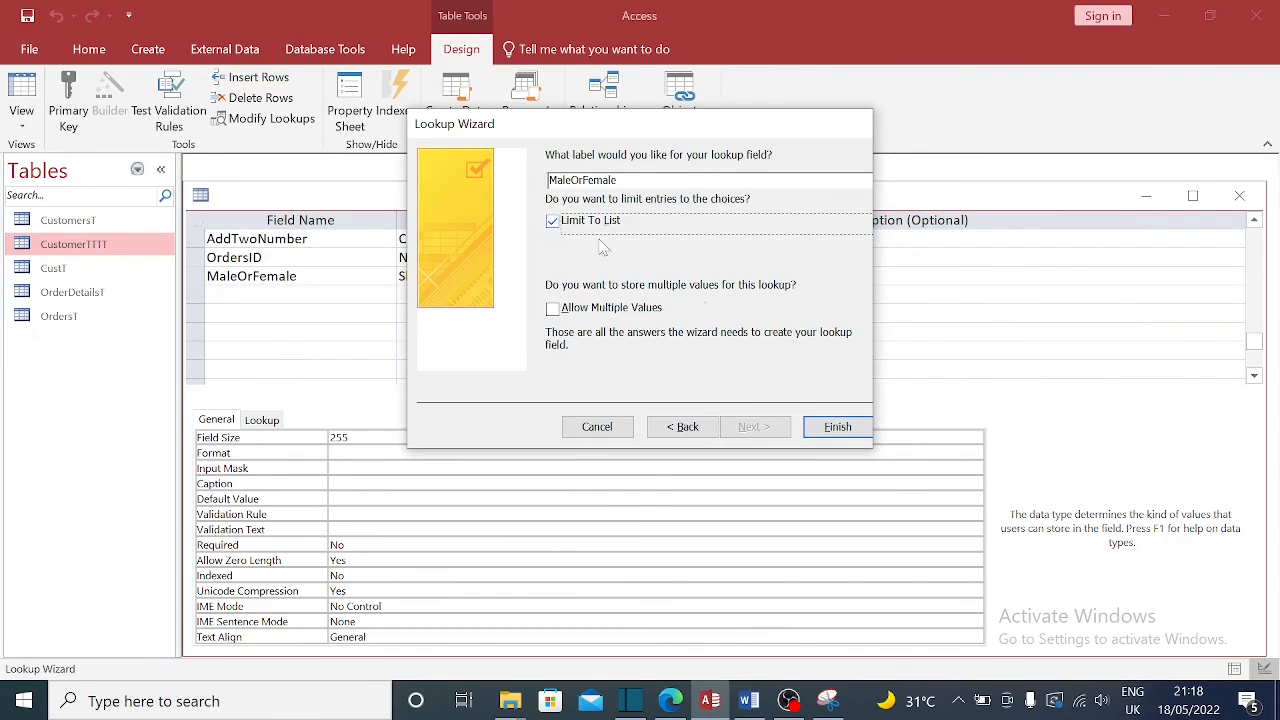
left_click(838, 428)
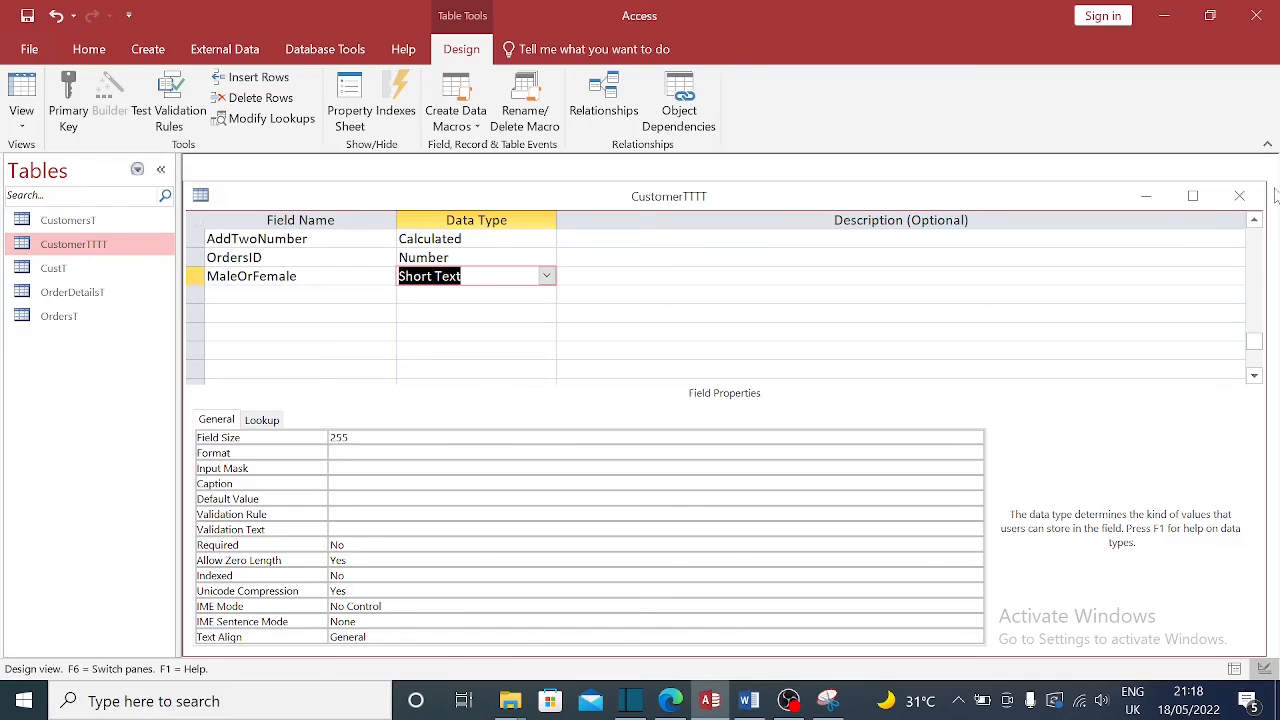
left_click(1239, 196)
left_click(596, 407)
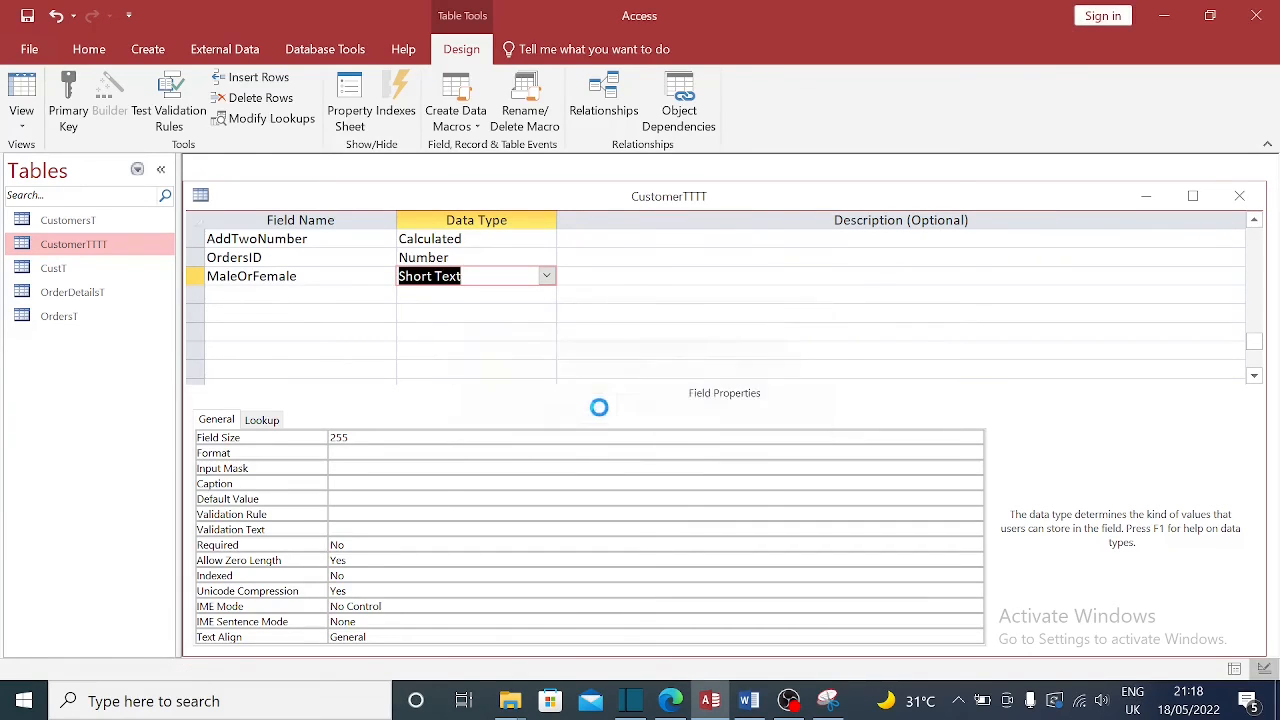
Reopen the CustomerTTTT datasheet and set MaleOrFemale to Male for the first record and Female for the second
double_click(85, 245)
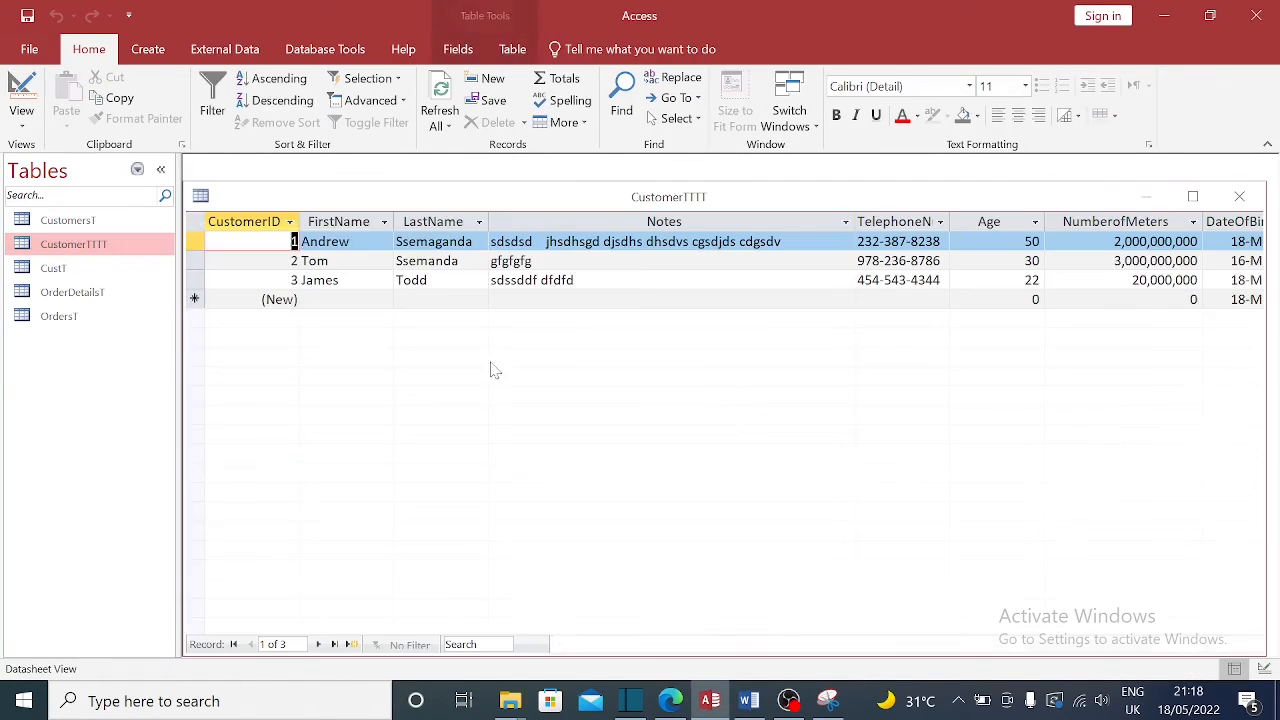
left_click_drag(740, 646, 1148, 650)
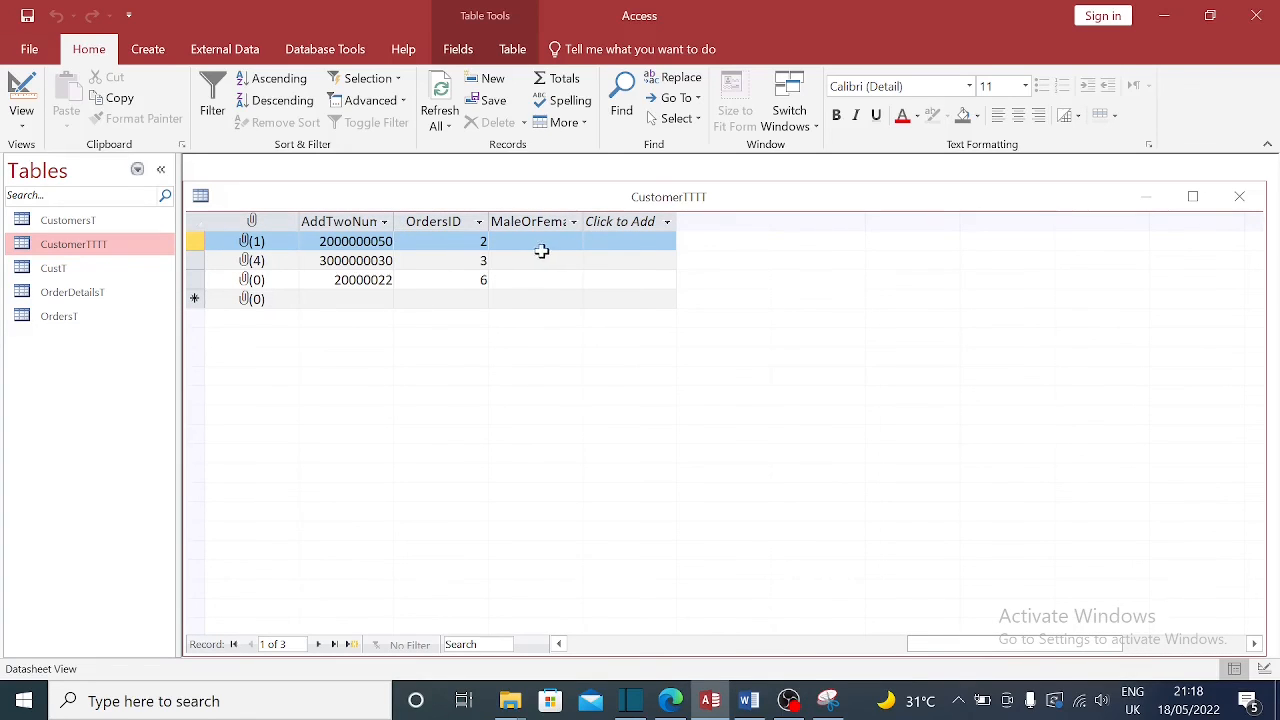
left_click(541, 251)
left_click(573, 241)
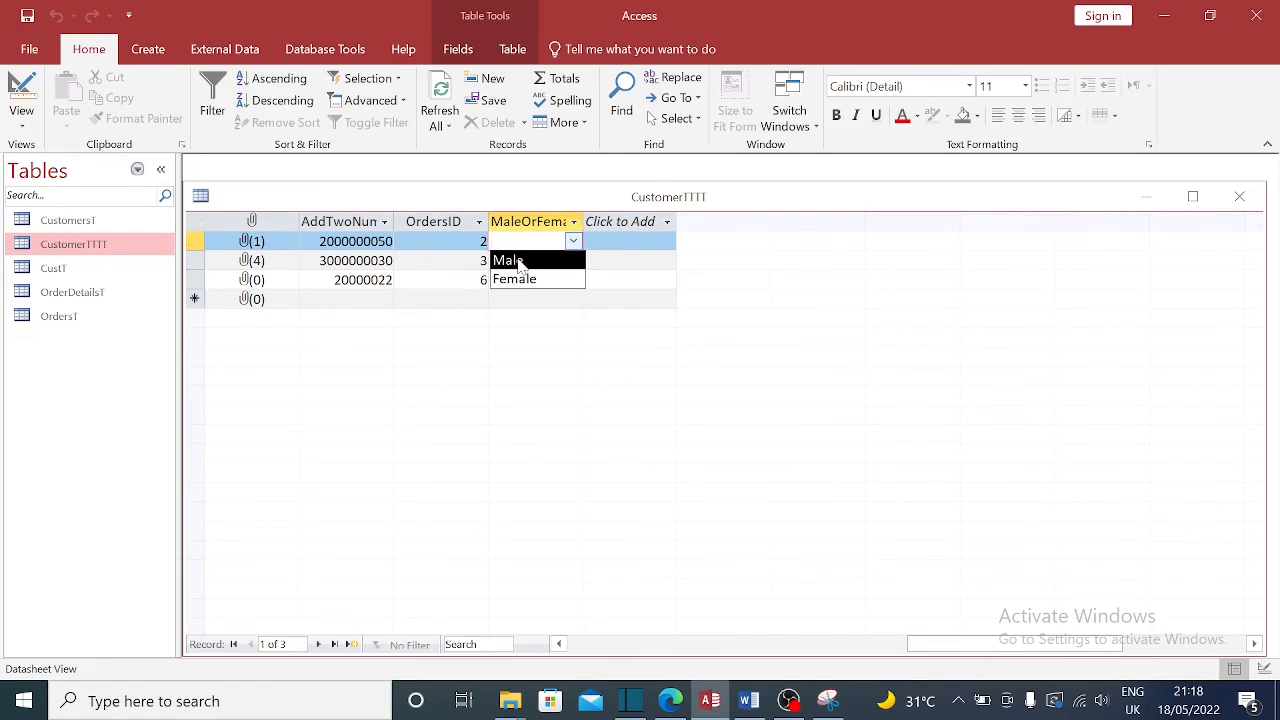
left_click(519, 262)
left_click(521, 262)
left_click(573, 261)
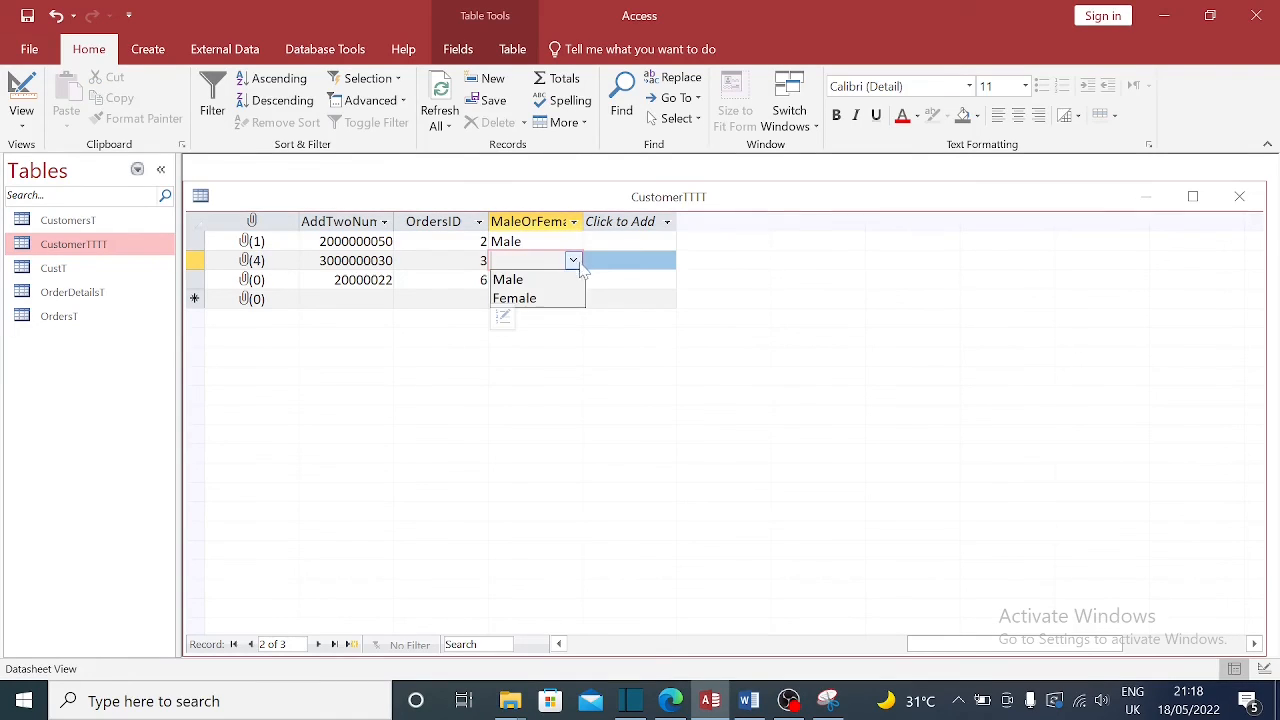
left_click(520, 299)
left_click(545, 242)
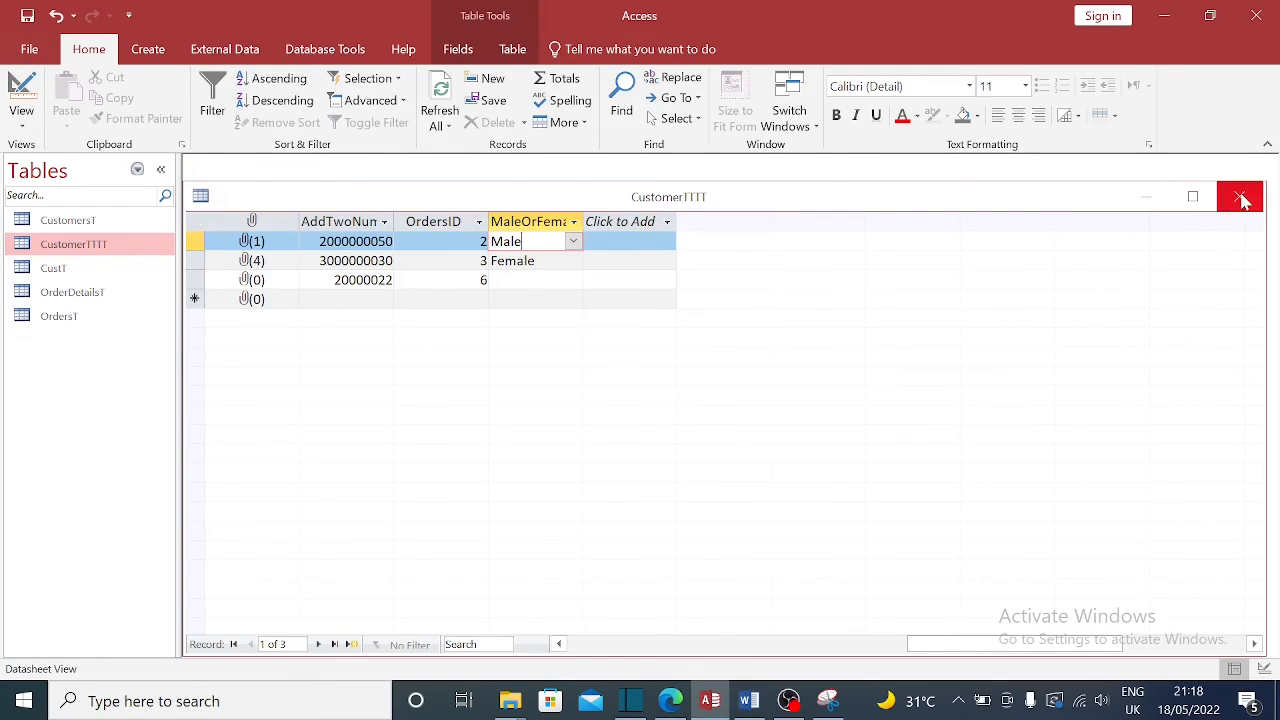
Return CustomerTTTT to design view and choose the OLE Object data type in the empty row below MaleOrFemale
right_click(547, 198)
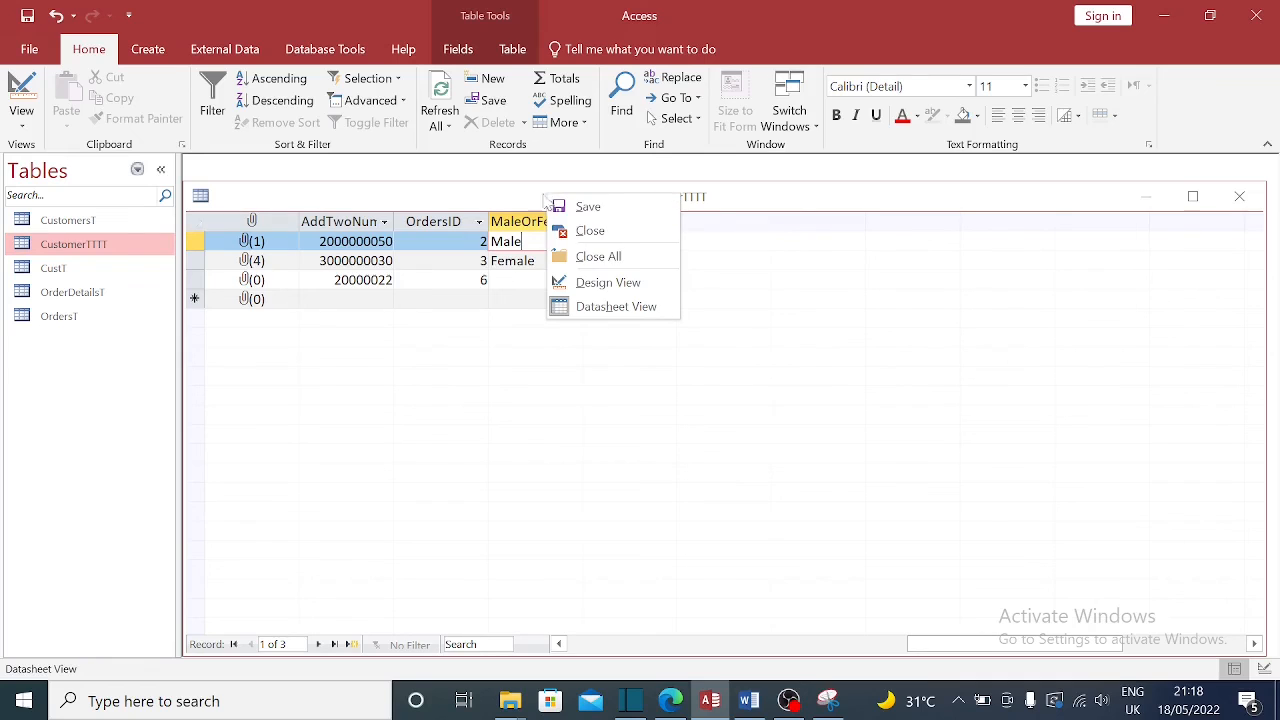
left_click(580, 282)
scroll(430, 335, "down", 7)
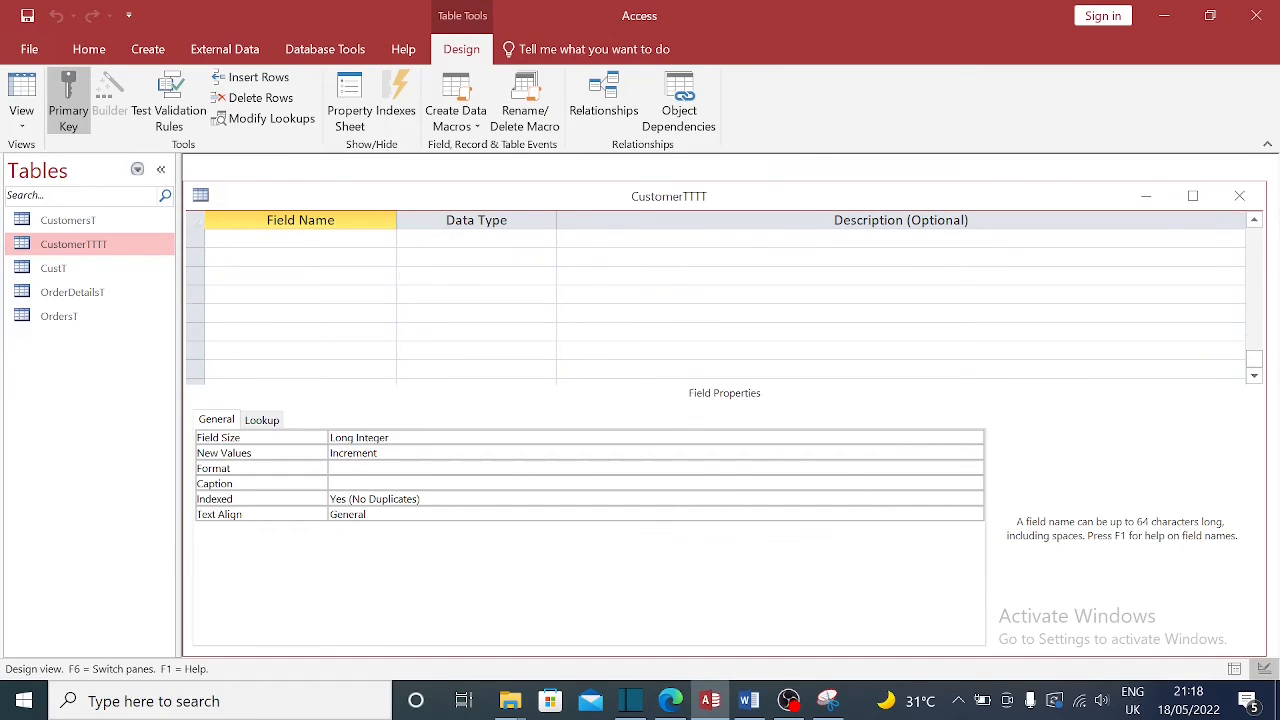
scroll(430, 325, "up", 3)
left_click(445, 313)
left_click(546, 313)
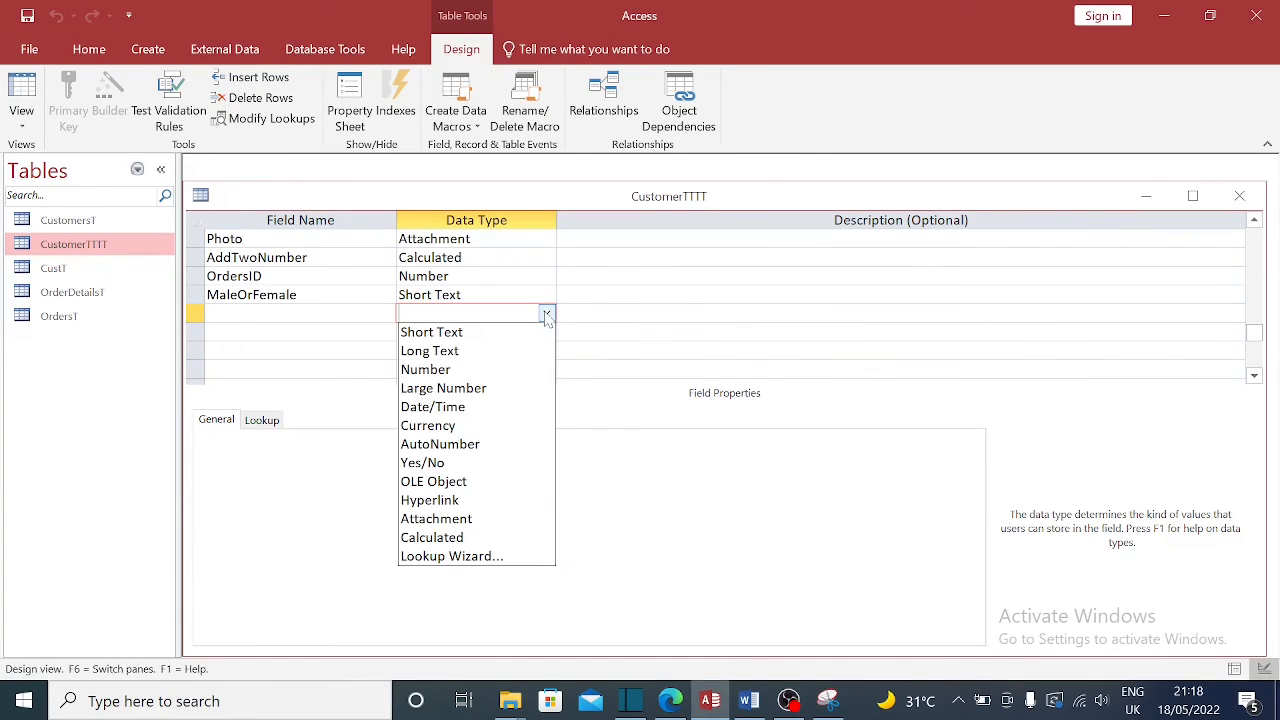
left_click(433, 481)
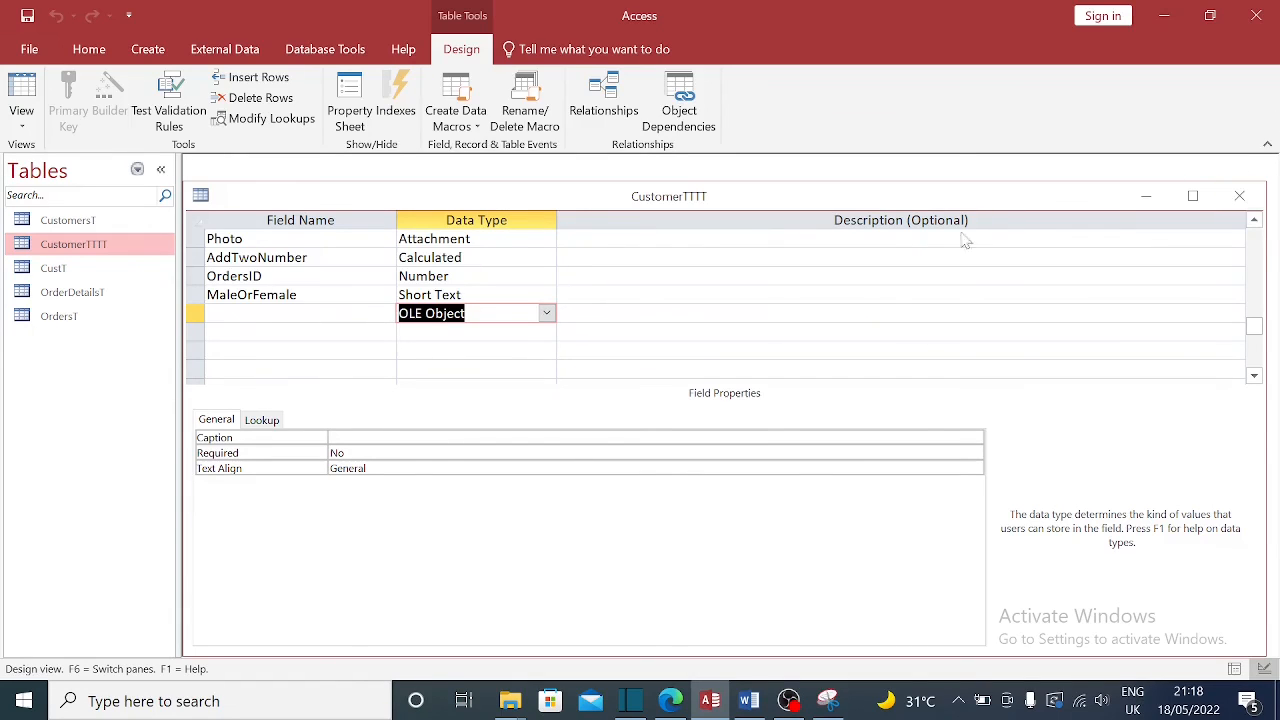
left_click(547, 314)
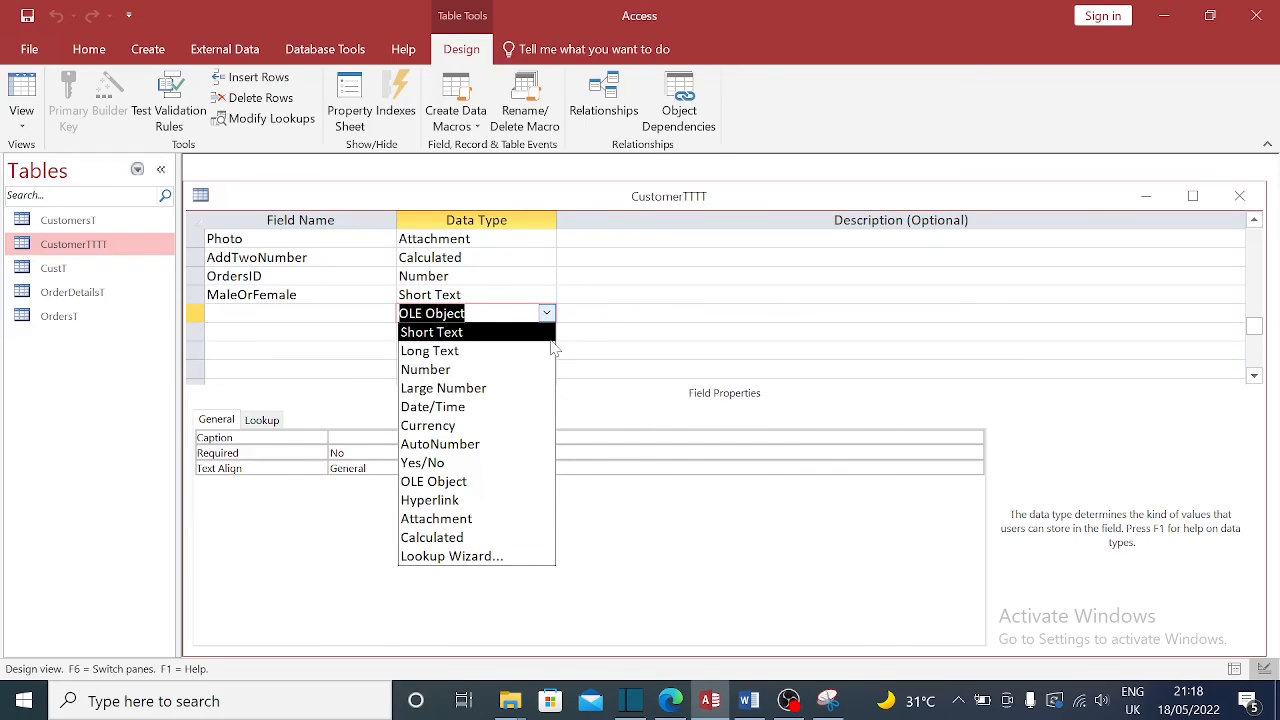
left_click(545, 294)
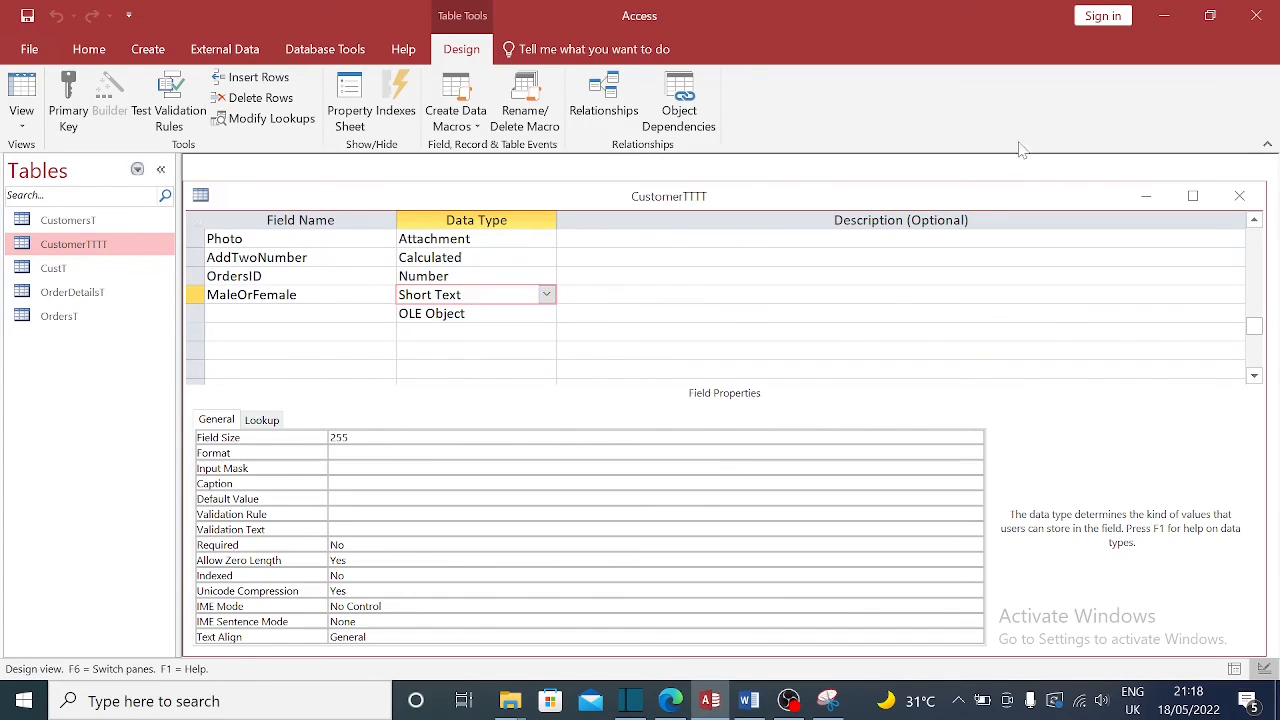